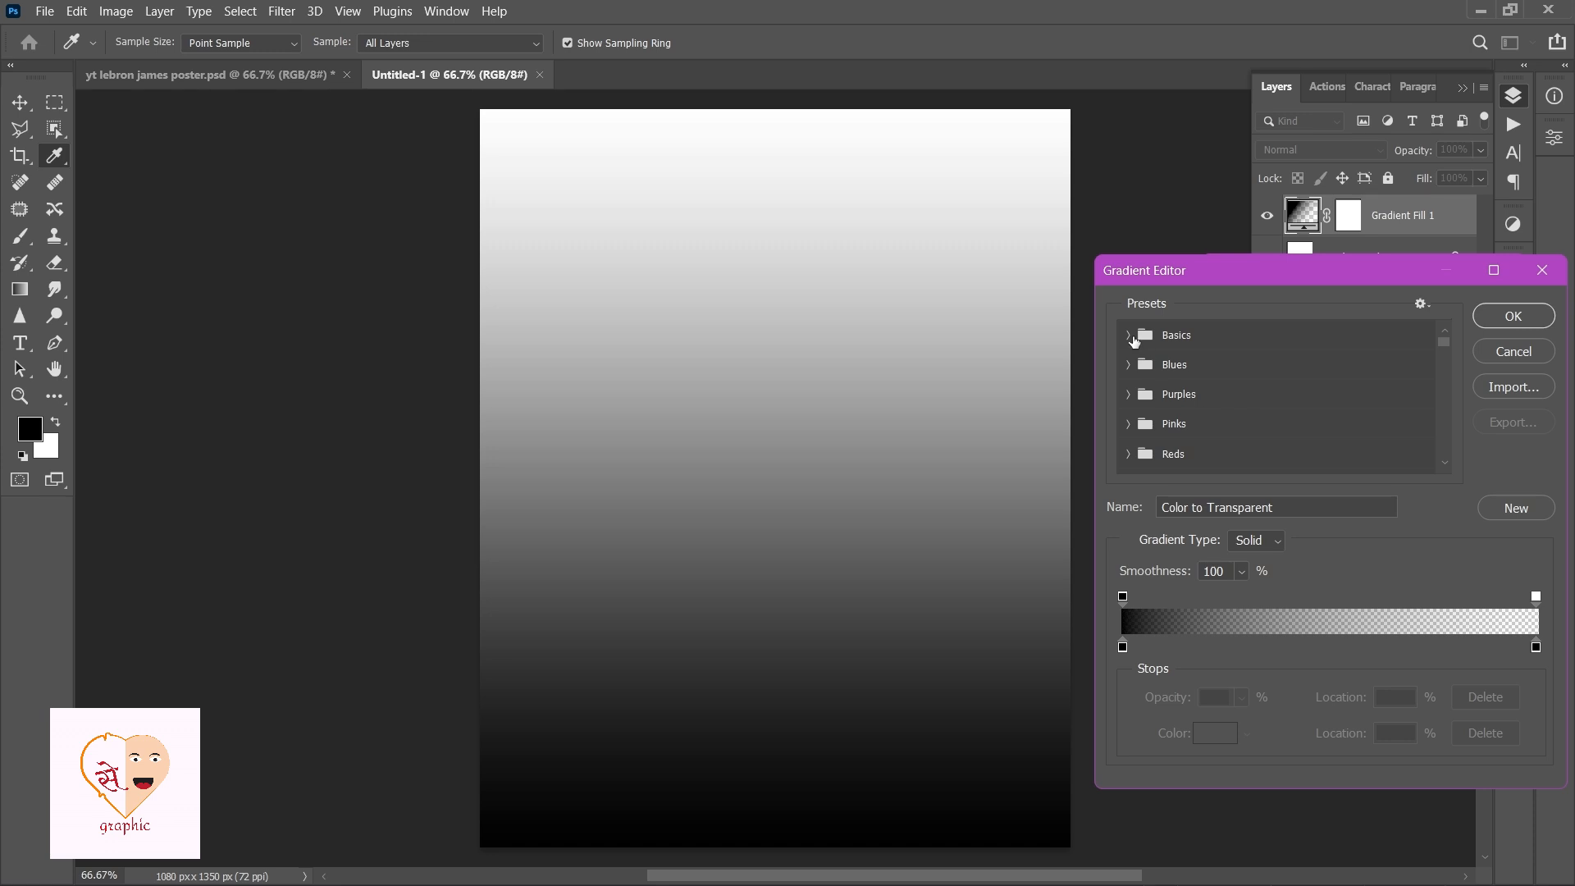
In the gradient fill's editor, pick a Basics preset and set the left color stop to EBFFCE.
click(1132, 337)
click(1220, 367)
click(1123, 649)
click(1201, 734)
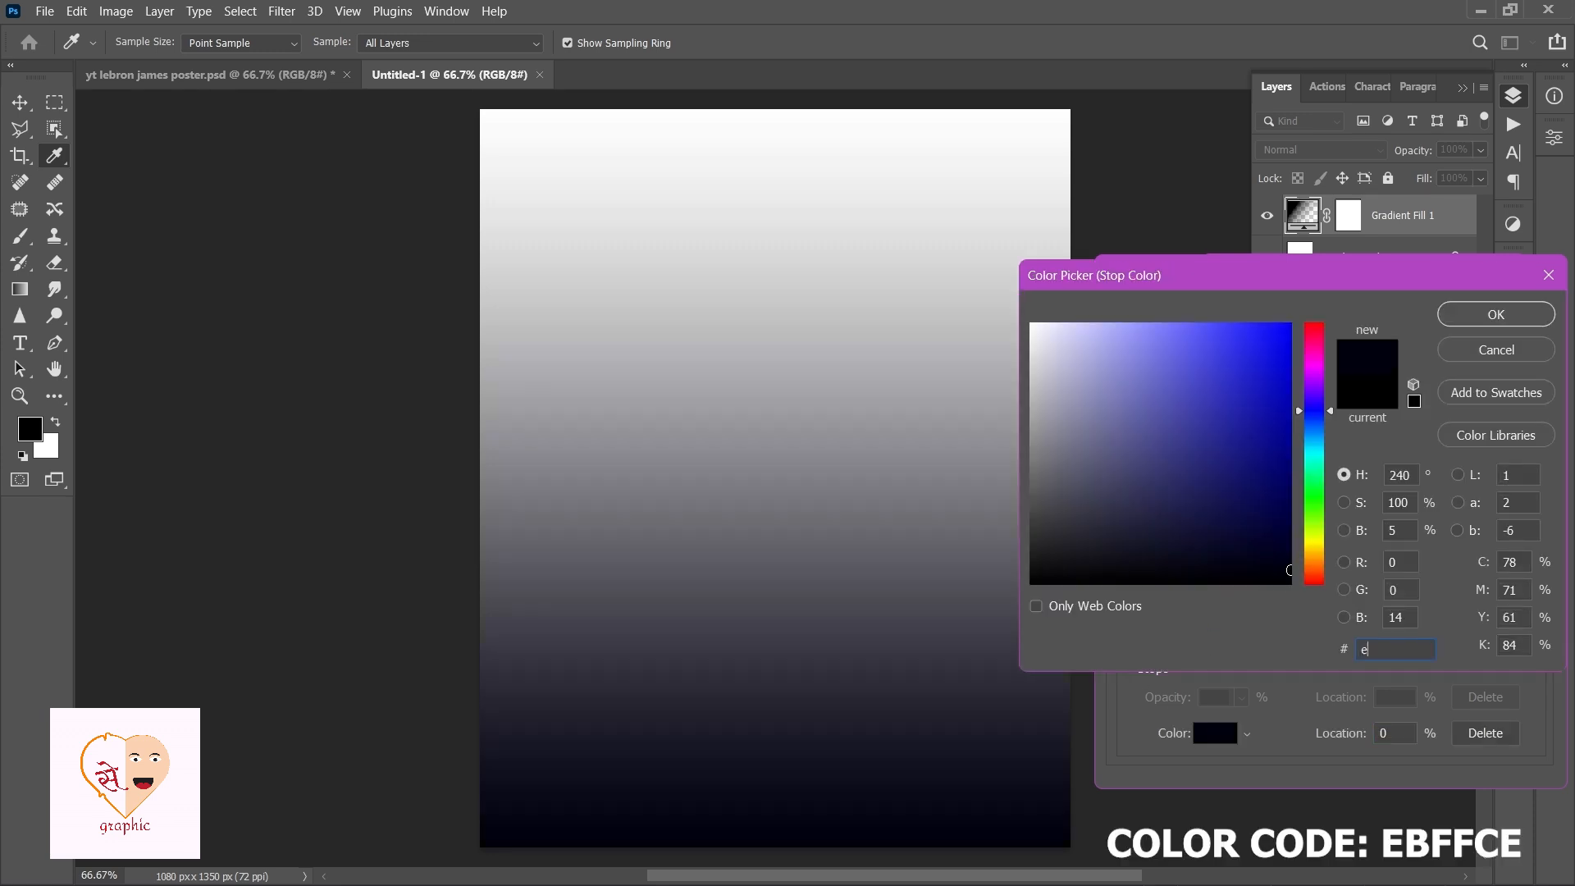
text(eb)
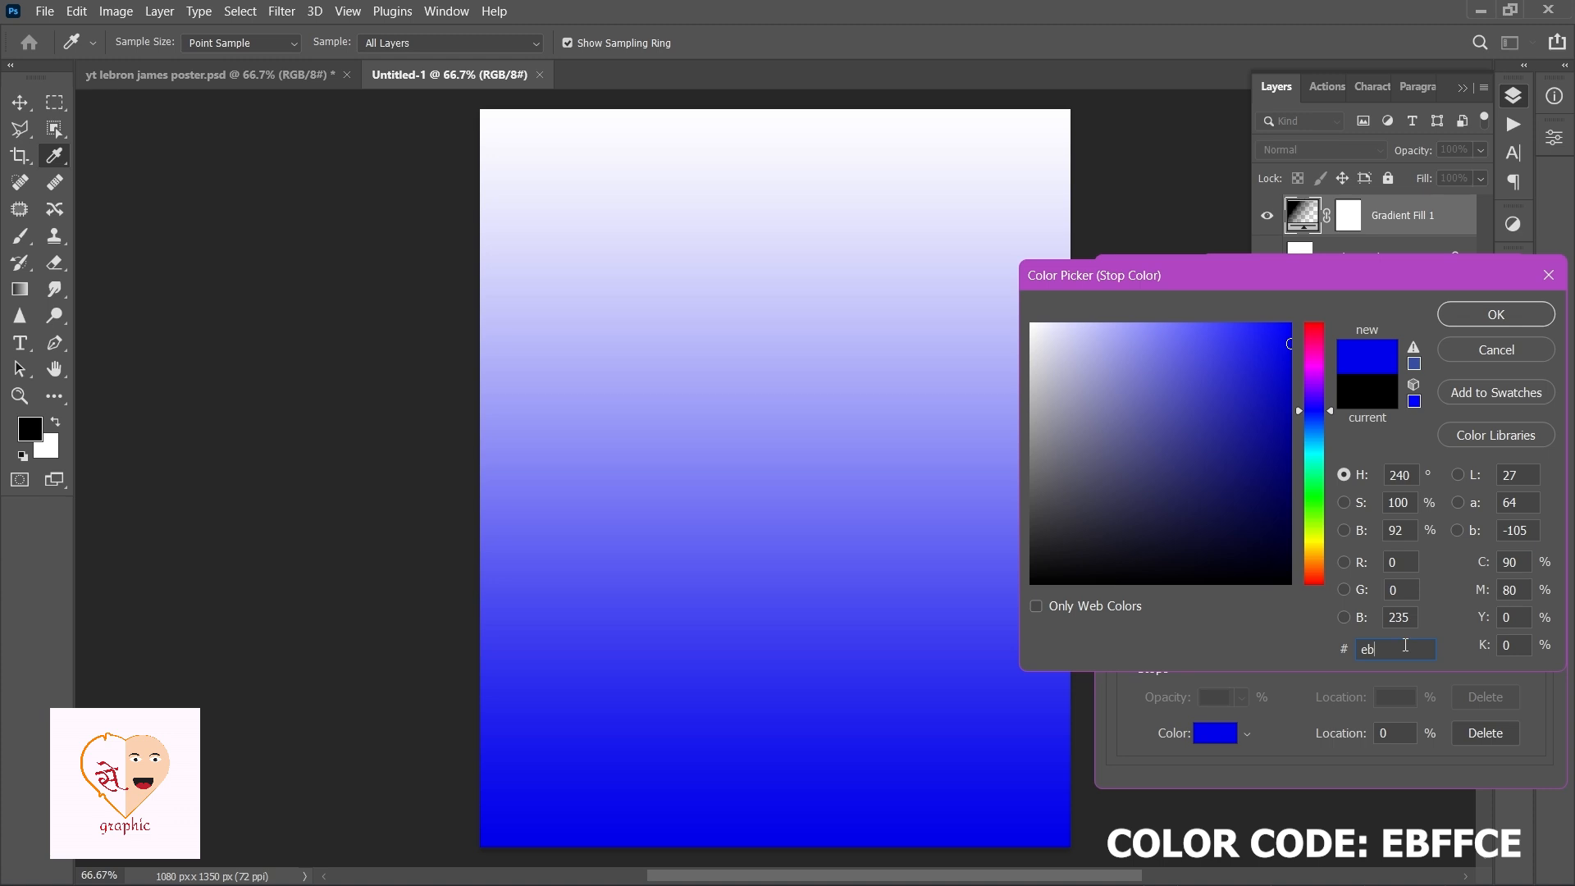
text(ffce)
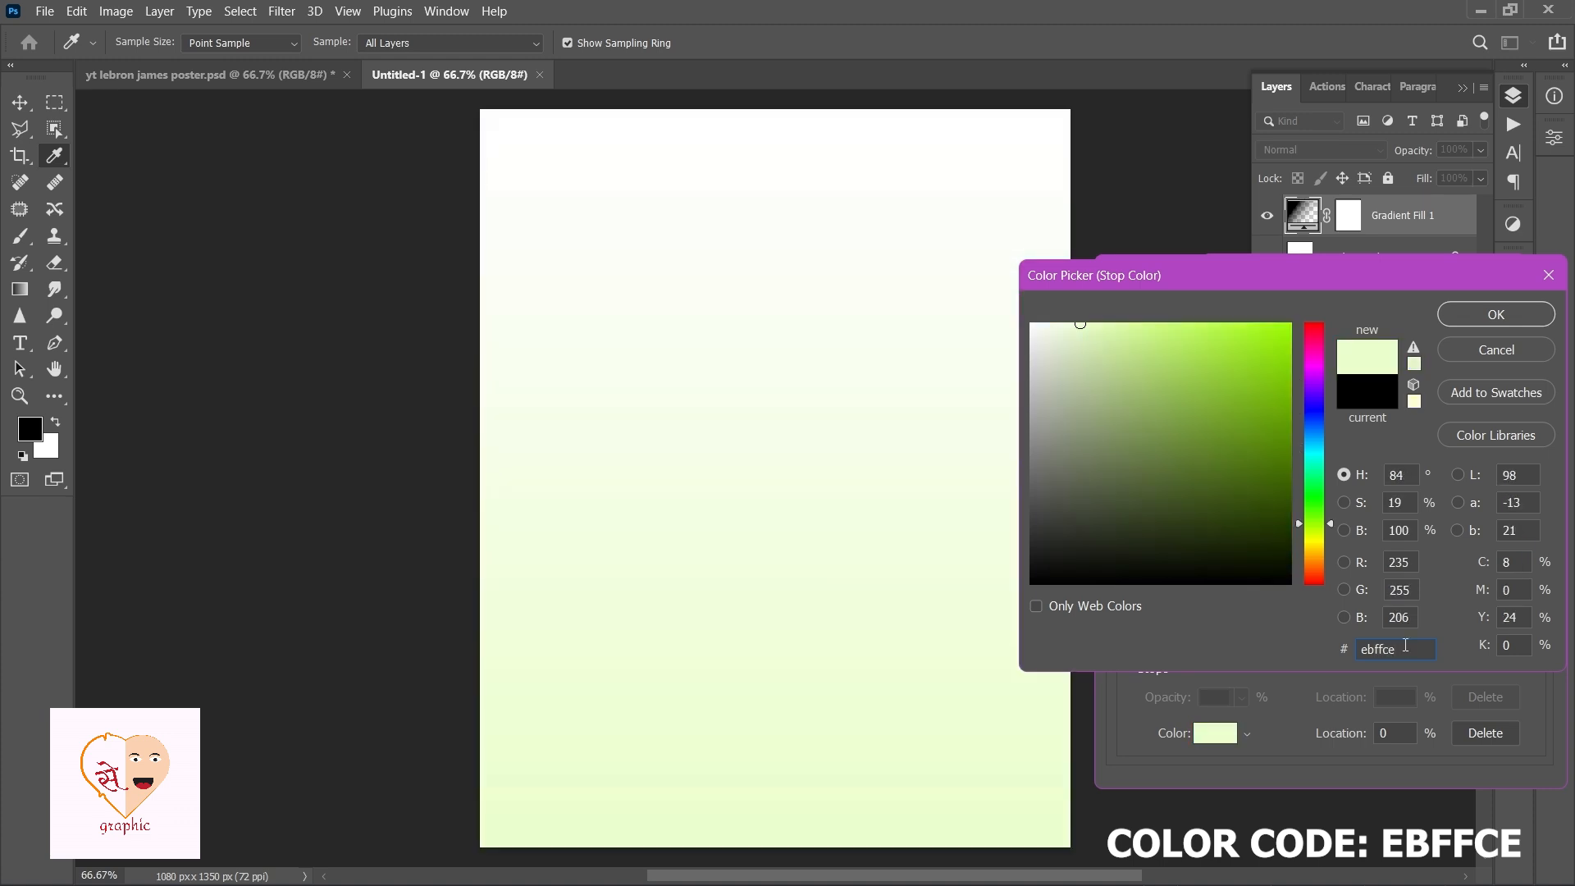
click(1504, 320)
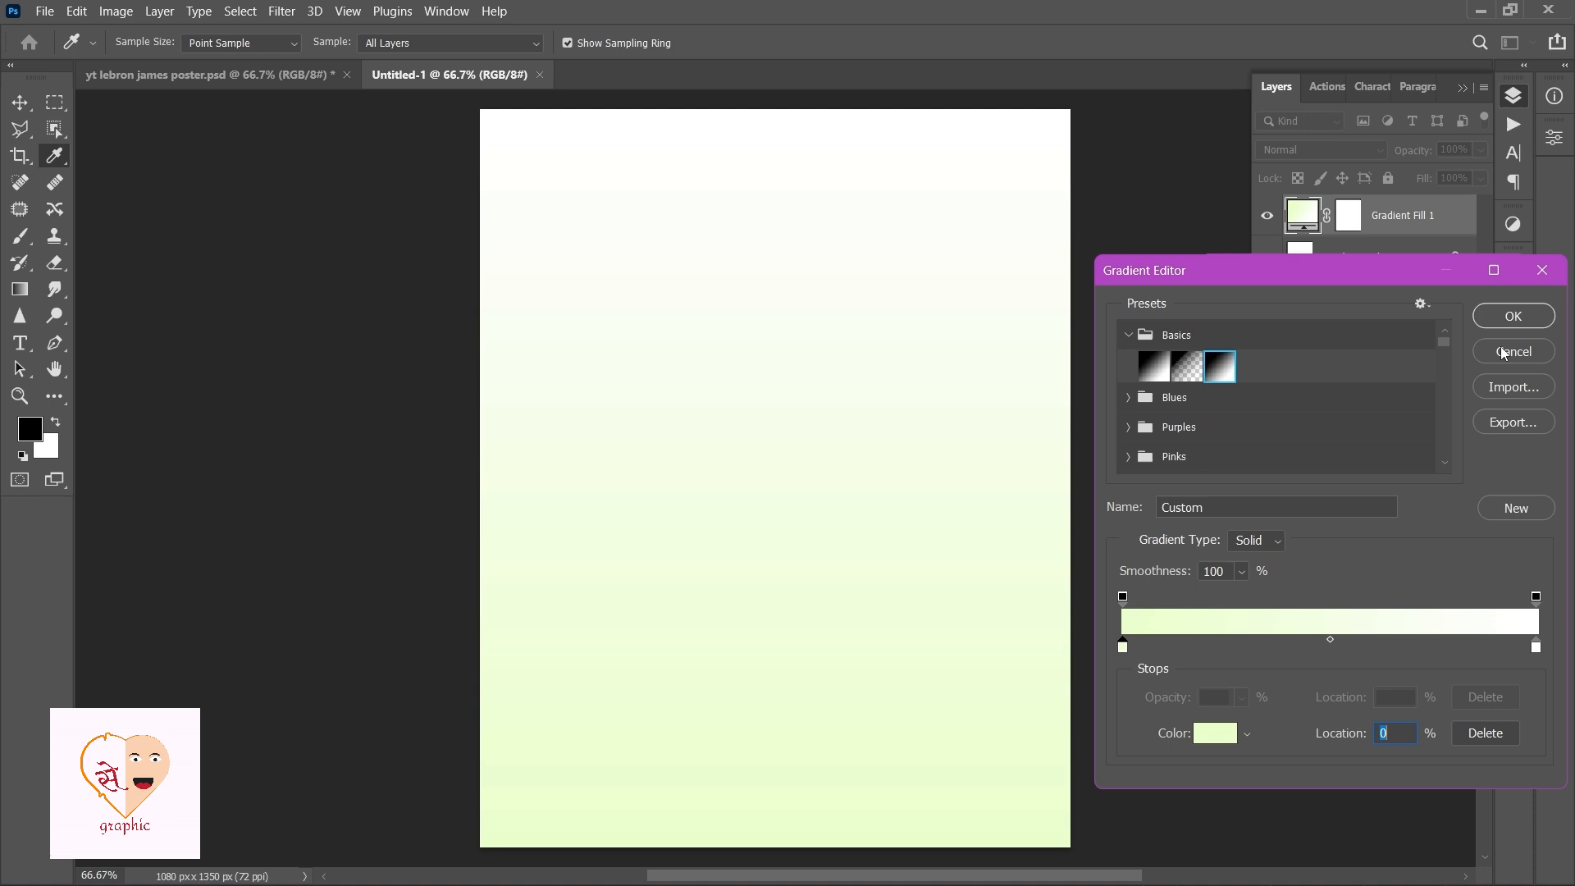
Set the gradient's right color stop to FBF8F5 and confirm the gradient.
click(1537, 648)
click(1215, 733)
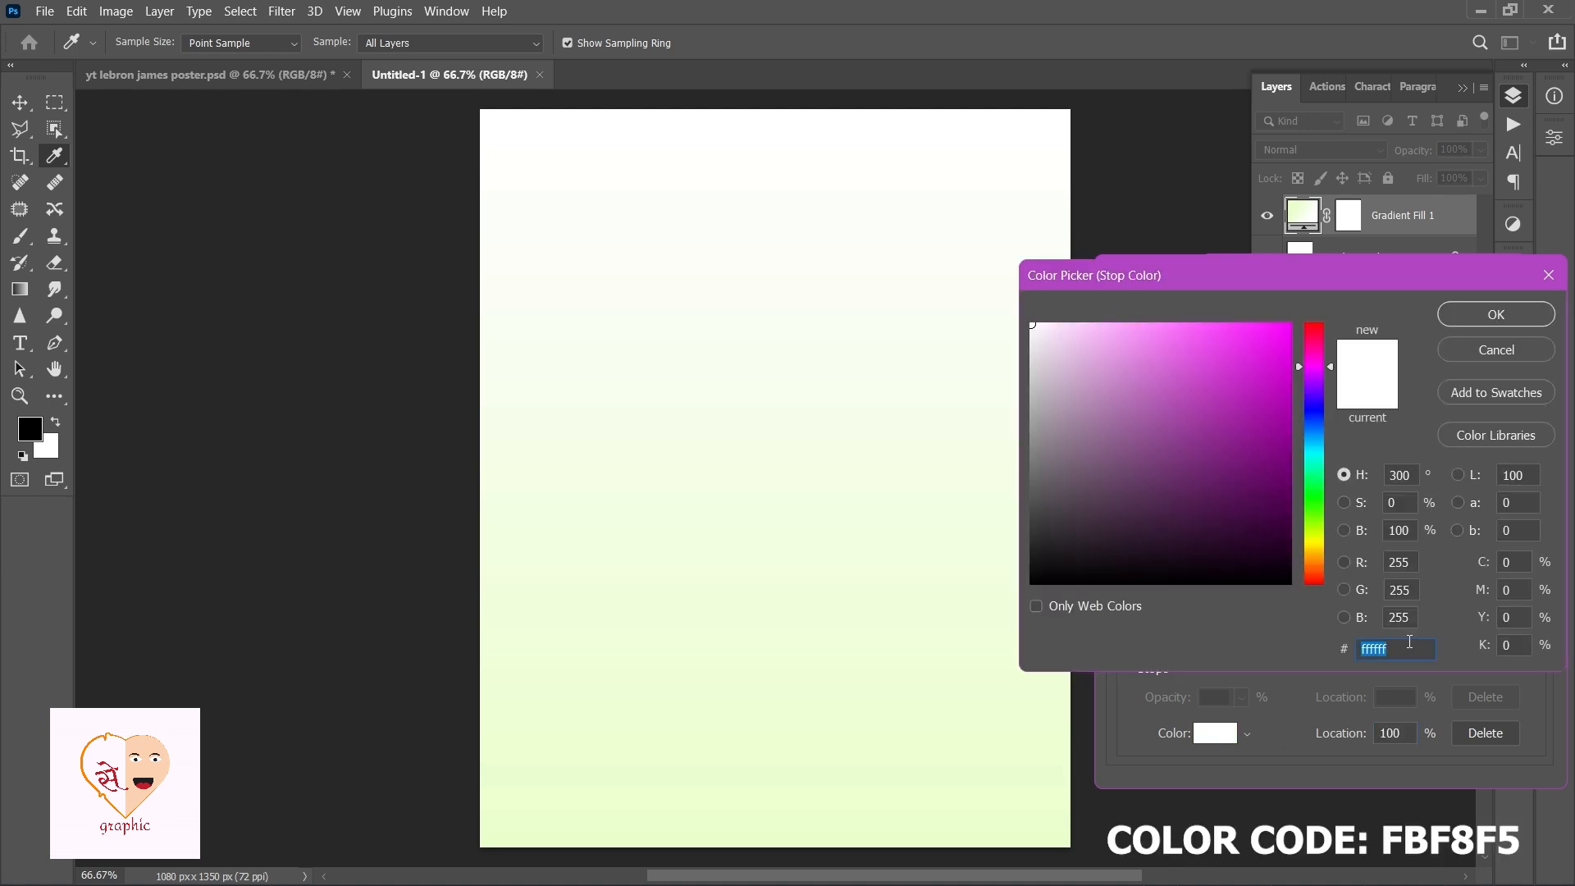
text(fbf)
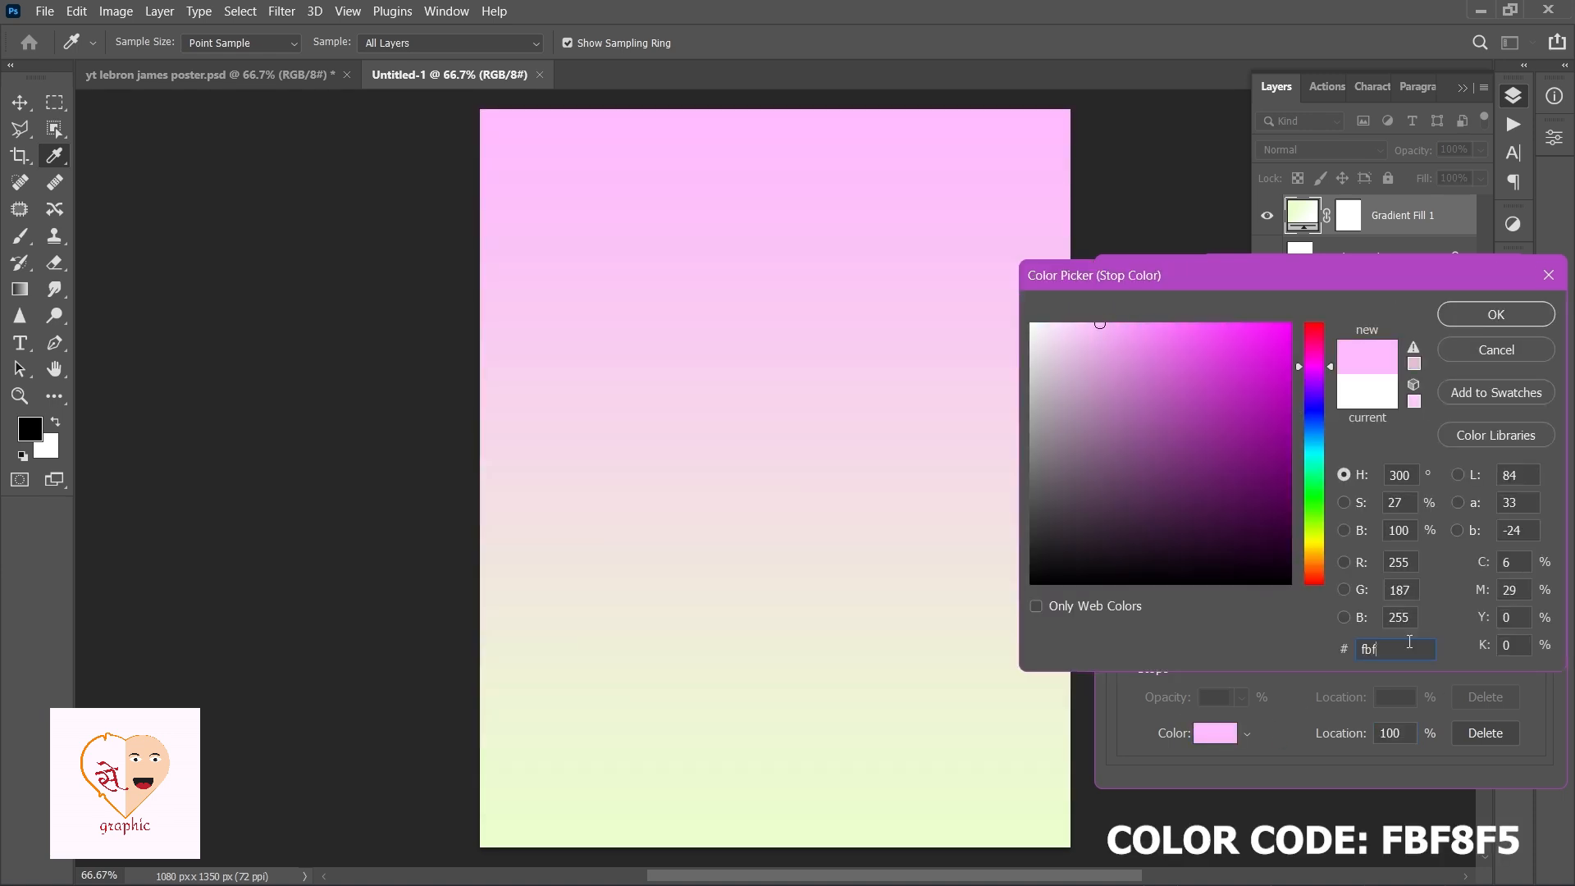
text(8f5)
click(1520, 319)
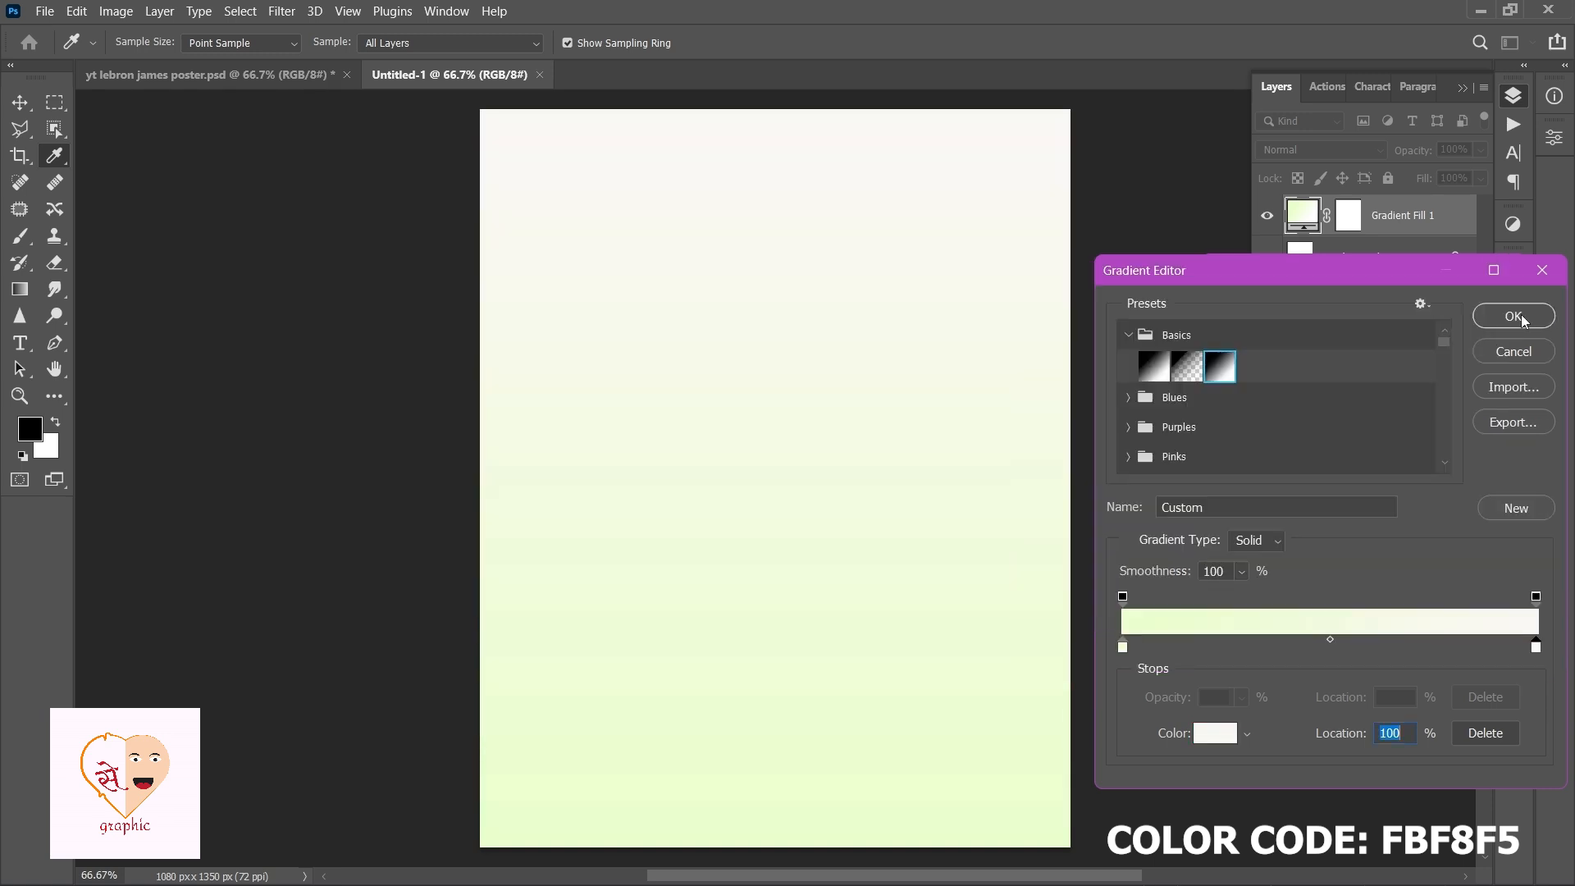
click(1523, 320)
Make the gradient fill Radial with Reverse enabled and apply it.
click(1313, 341)
click(1305, 380)
click(1280, 443)
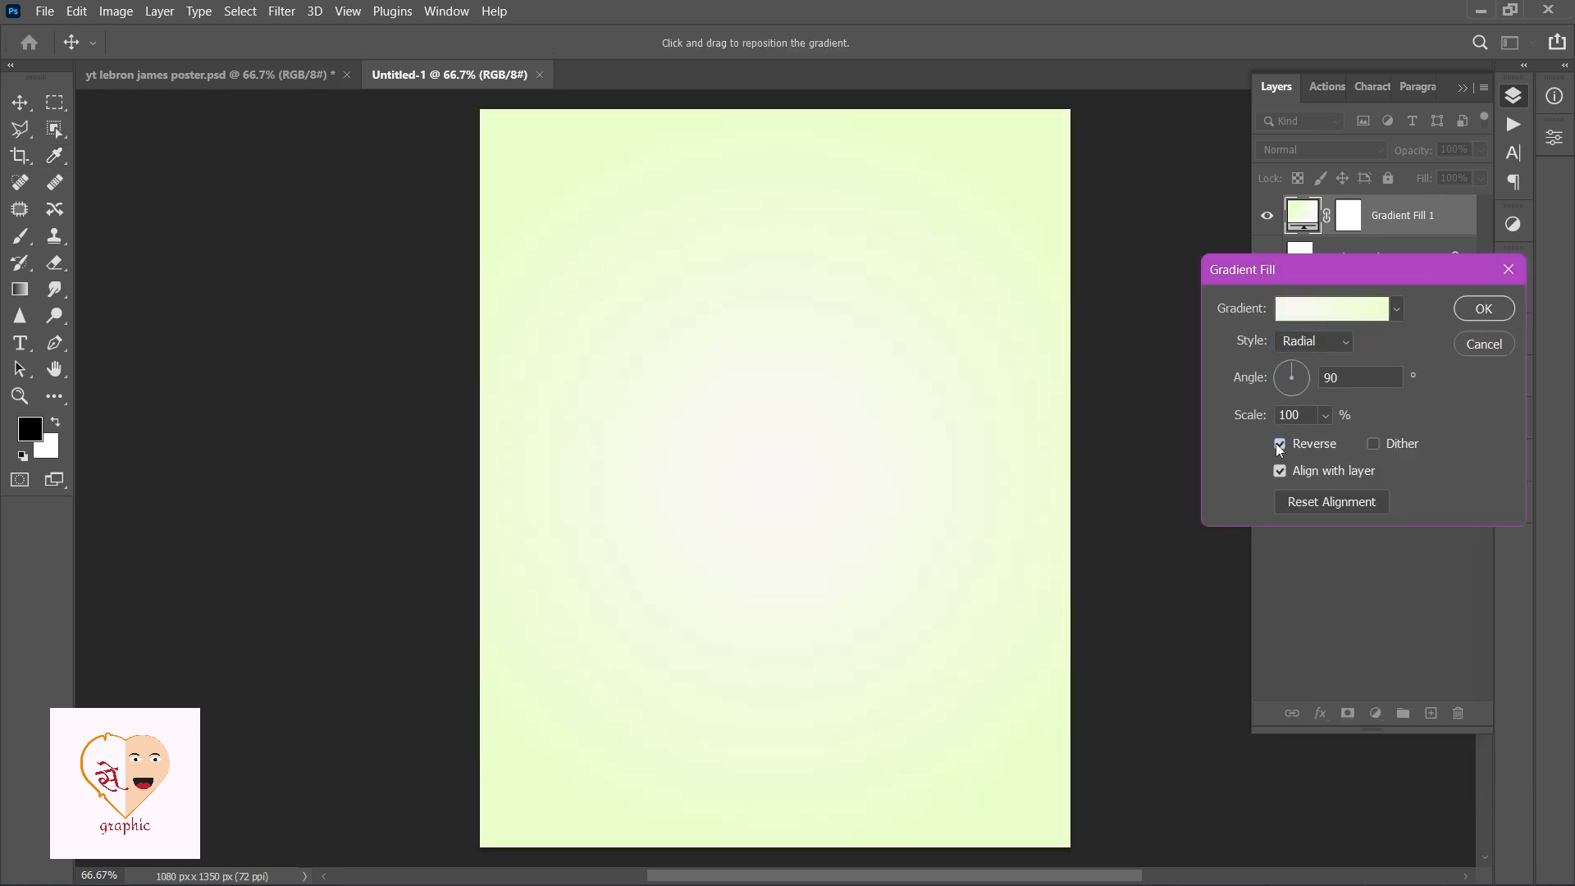
click(1481, 314)
Add a placeholder text layer near the top of the canvas and scale it up to about the canvas width.
key(t)
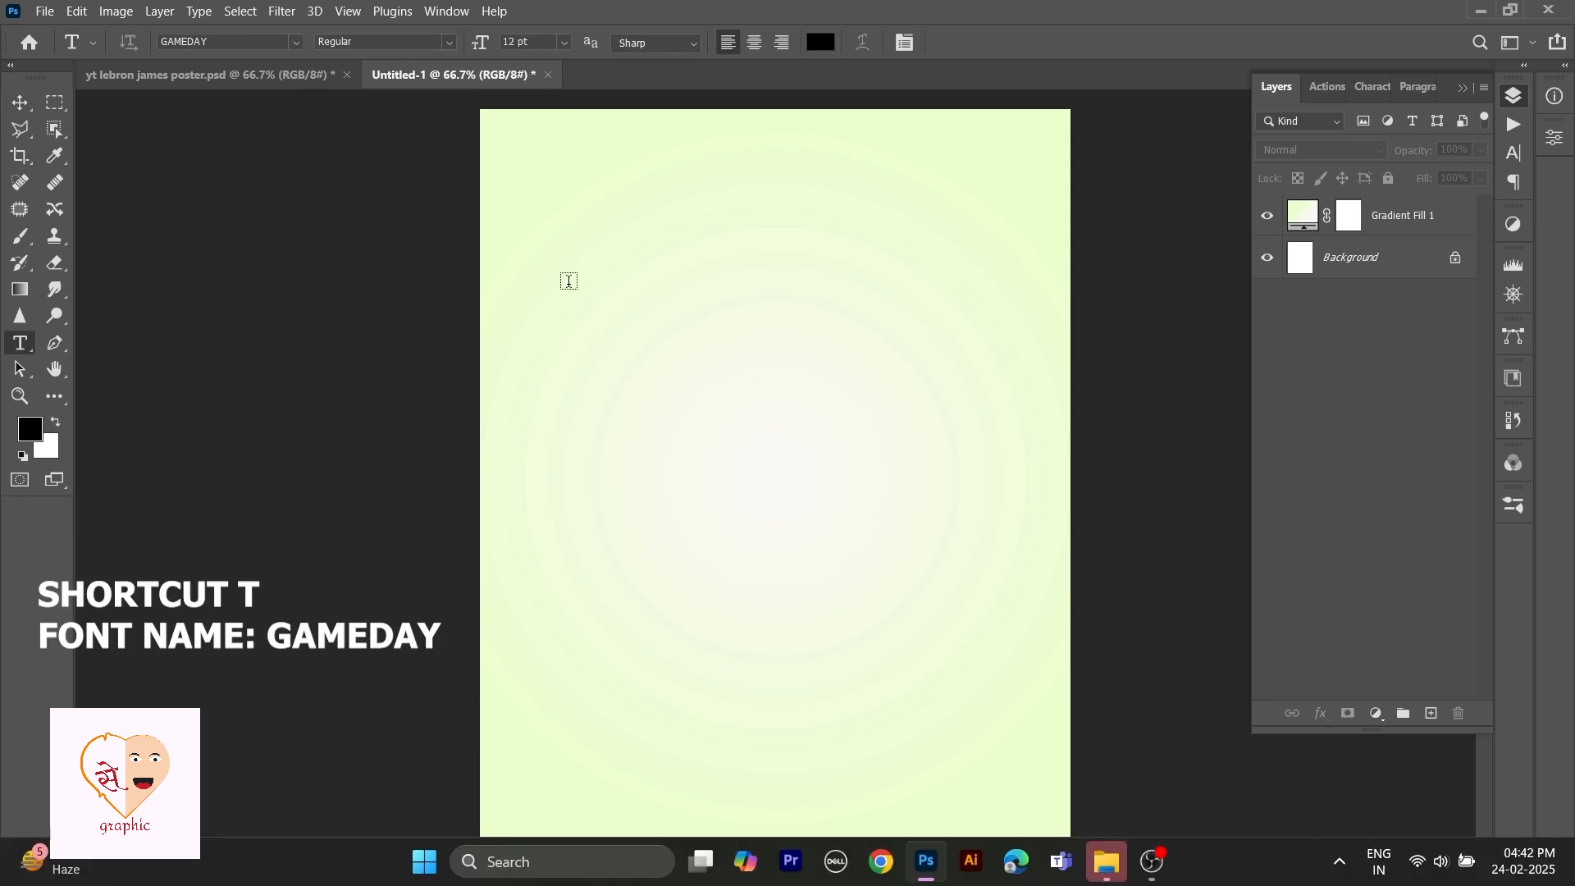
click(658, 320)
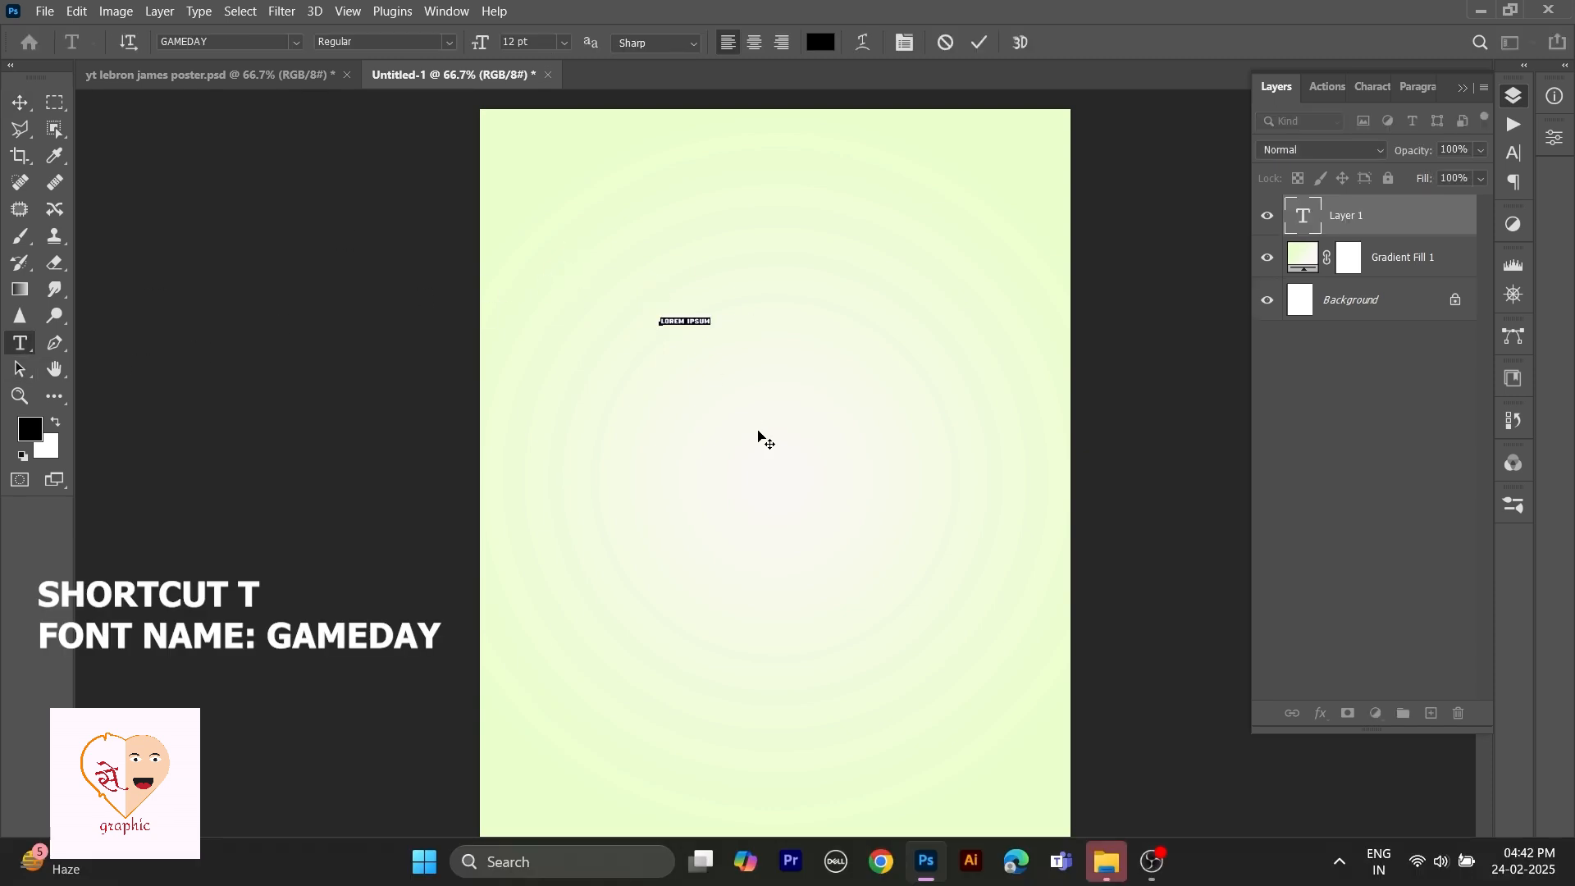
click(20, 102)
key(ctrl+t)
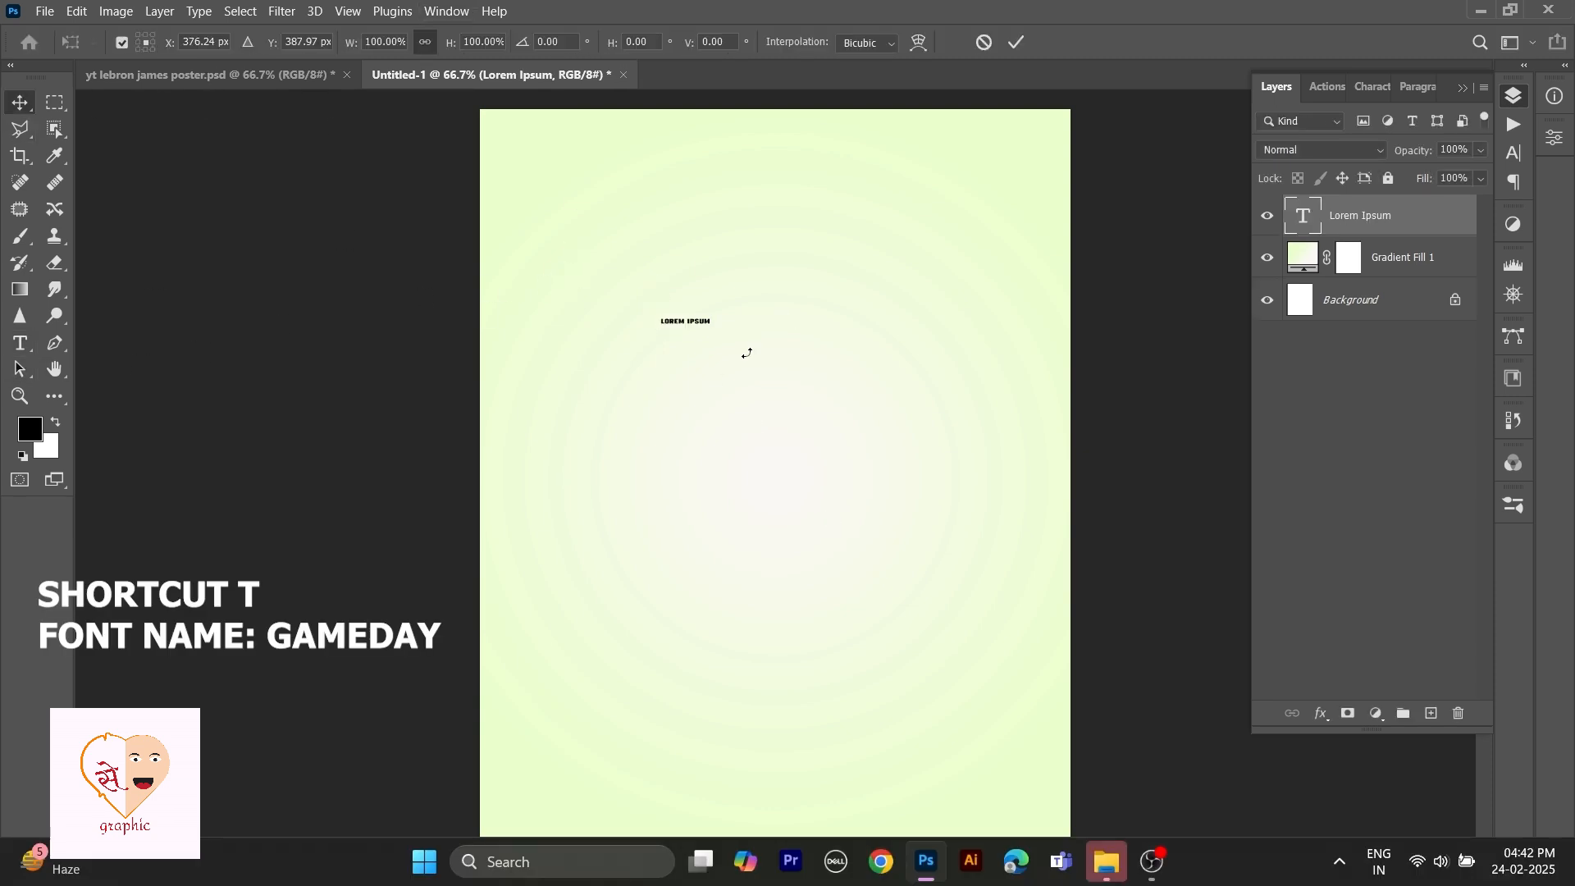
drag(714, 312, 885, 185)
drag(775, 332, 865, 222)
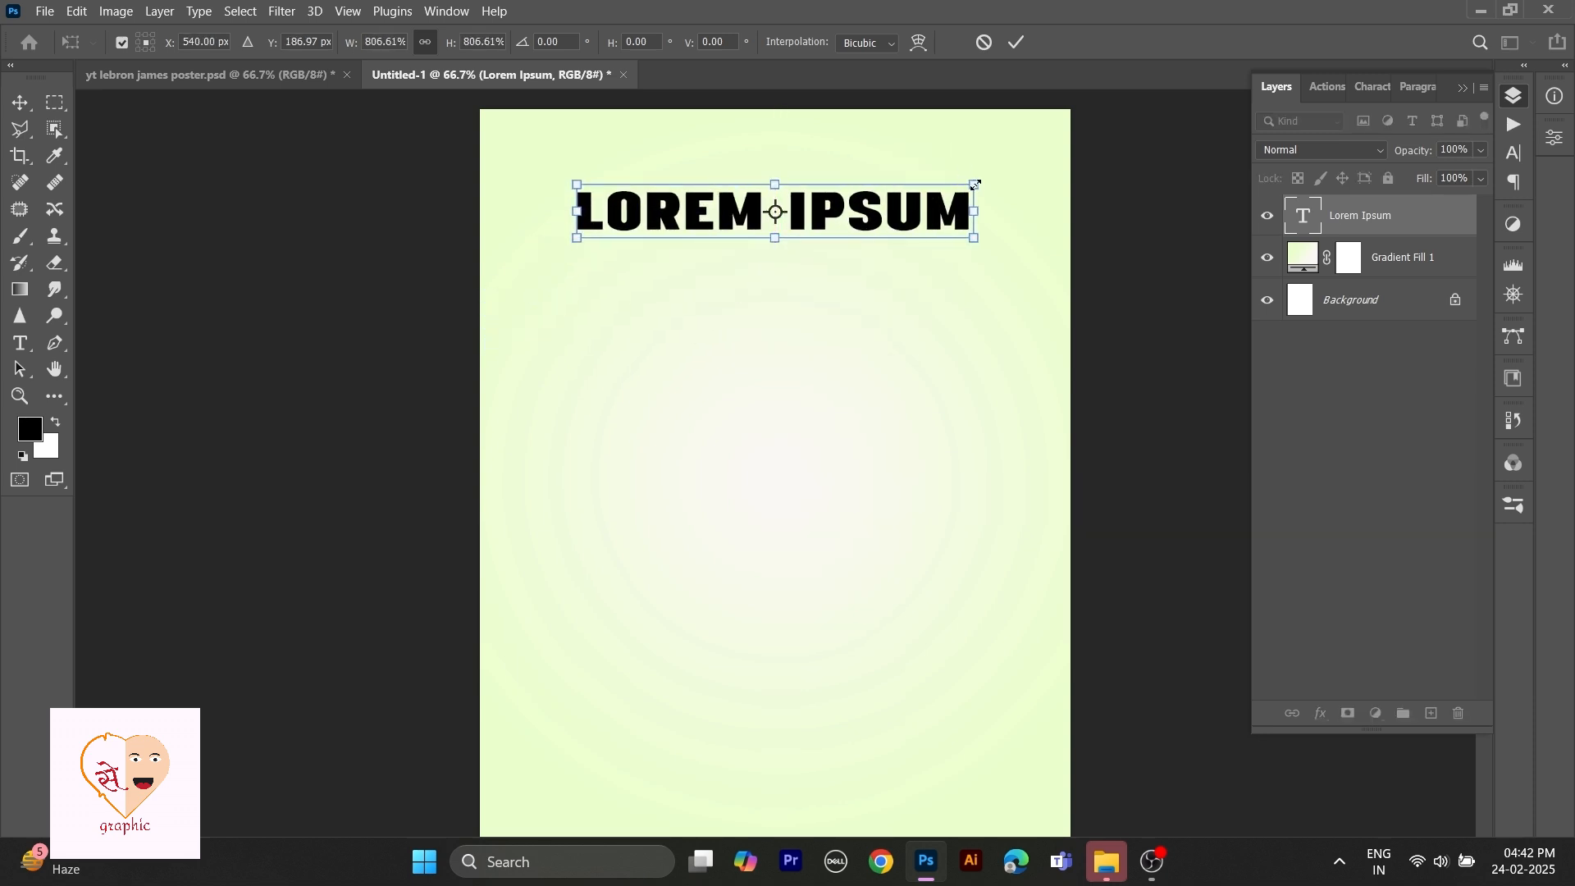
drag(974, 184, 1042, 146)
key(Return)
Replace the placeholder text with GAMEDAY.
double_click(862, 214)
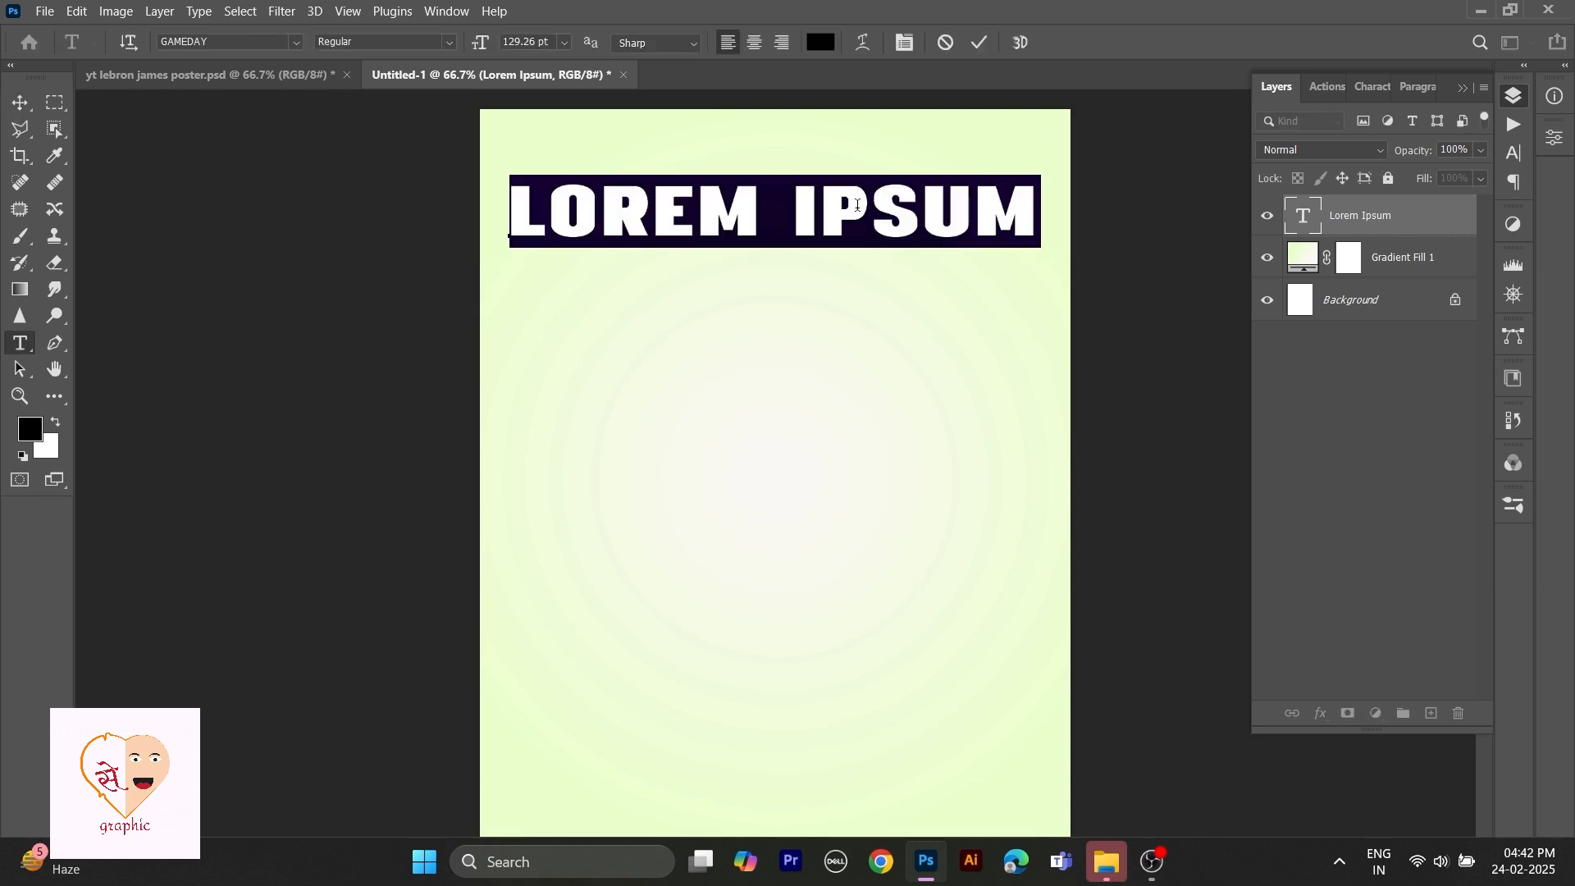
text(GAMEDAY)
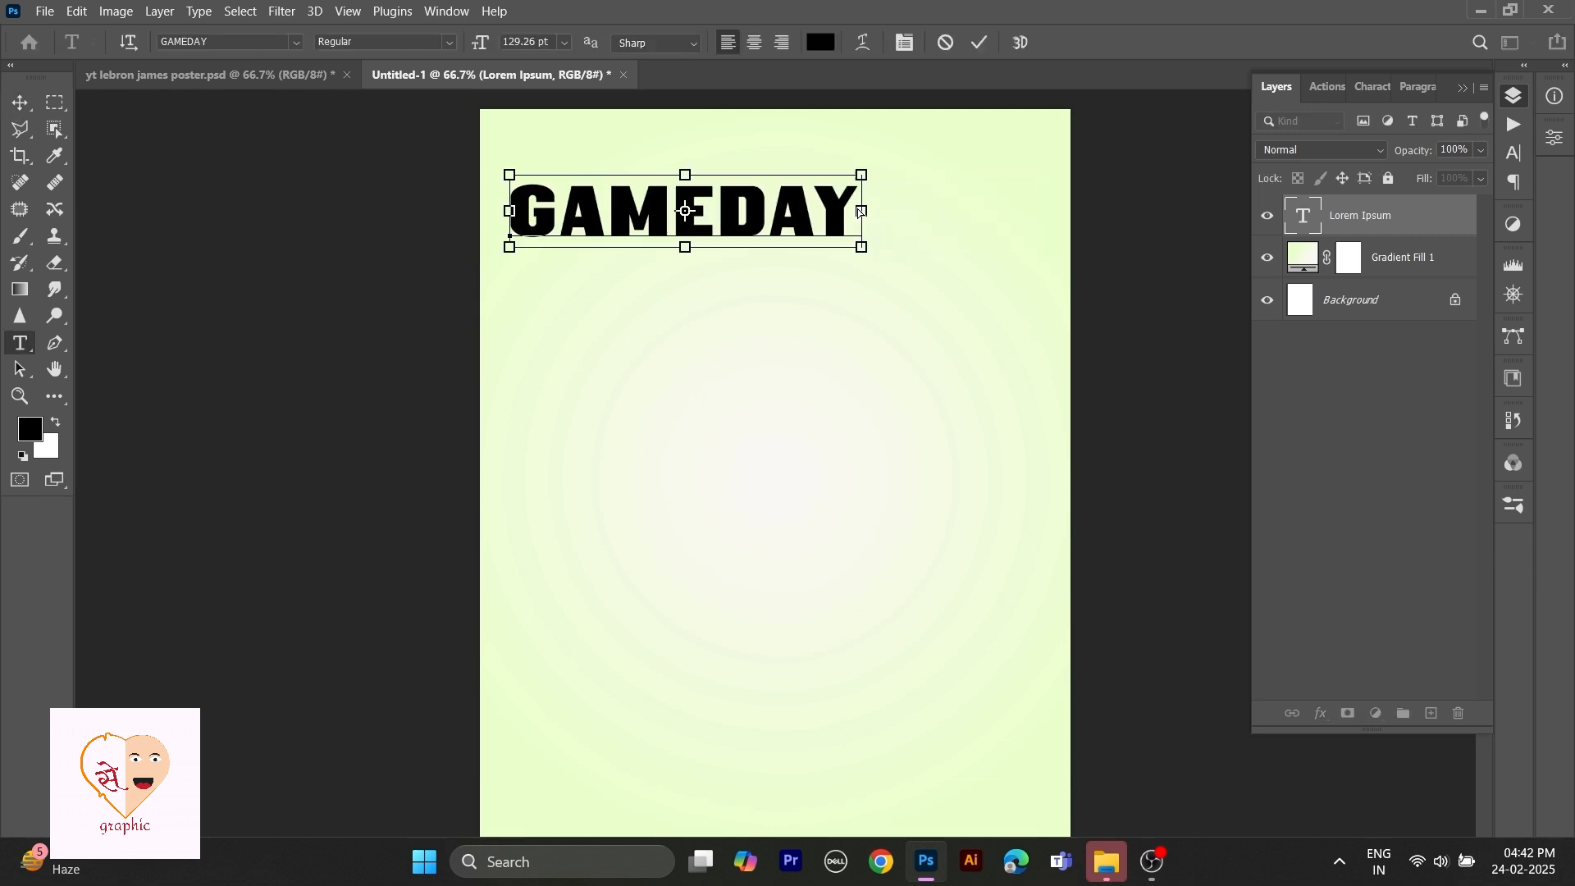
Select all the text and change its color to red.
key(ctrl+a)
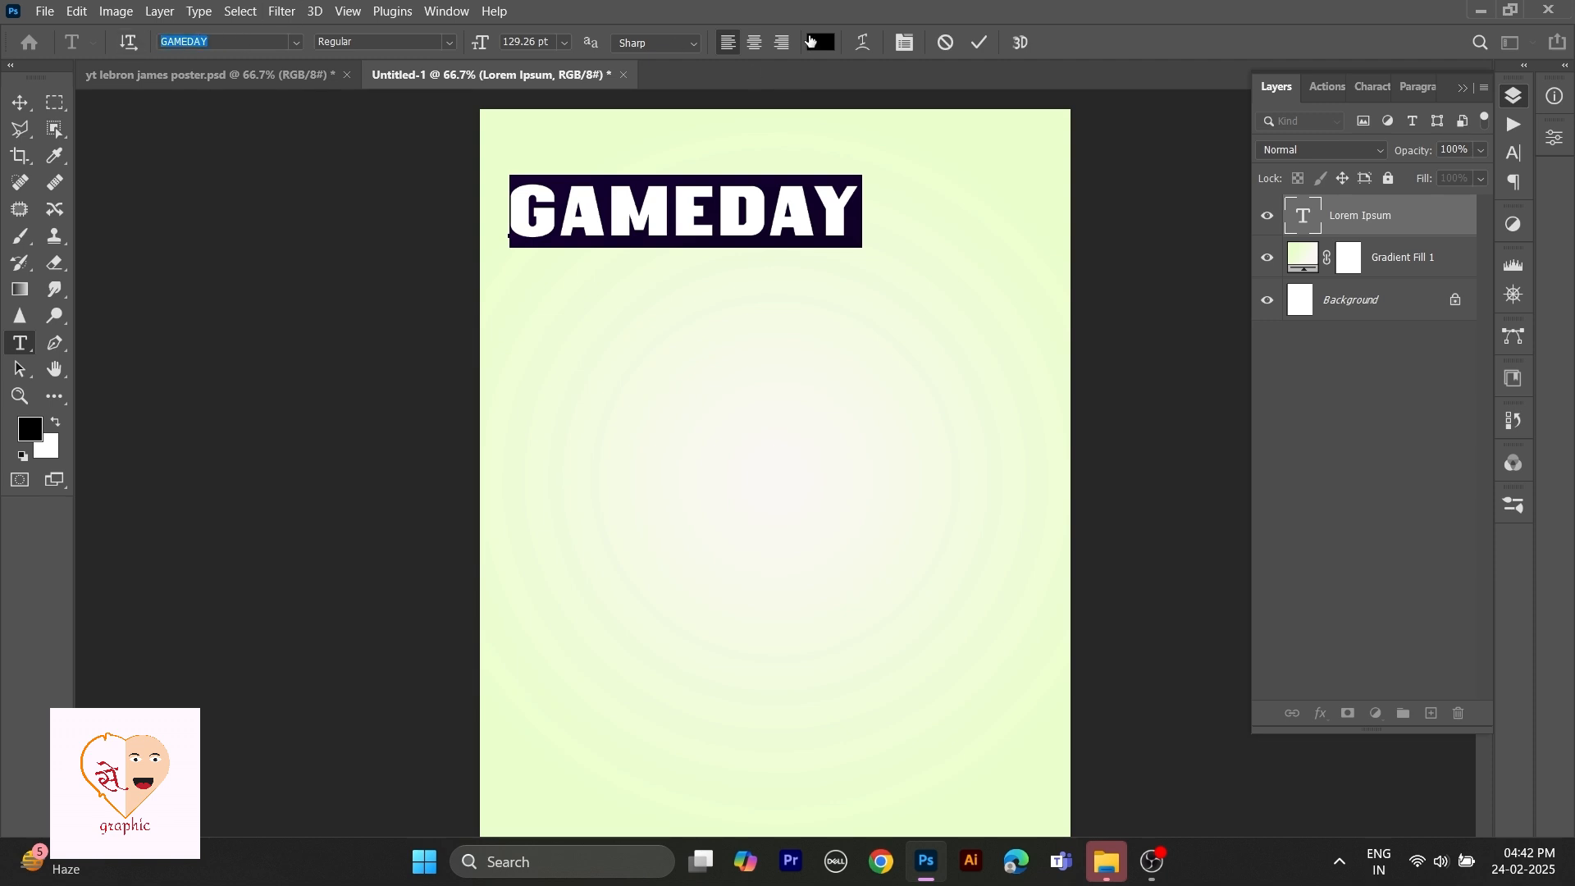
click(905, 42)
click(1460, 213)
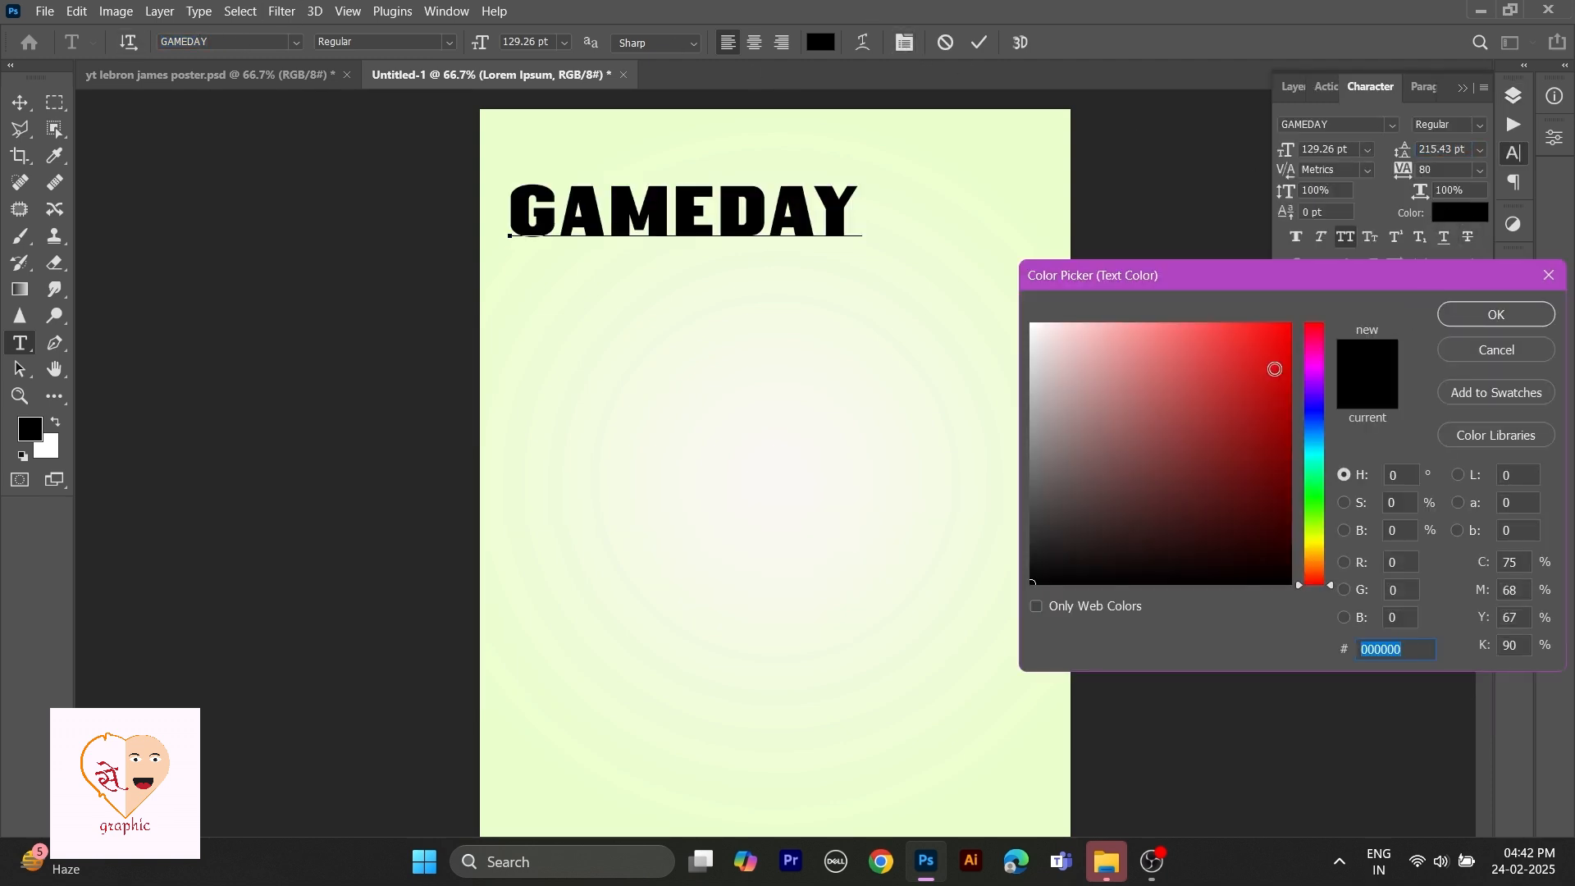
click(1268, 370)
click(1498, 323)
Scale the GAMEDAY text to span the full canvas width at the top.
click(20, 102)
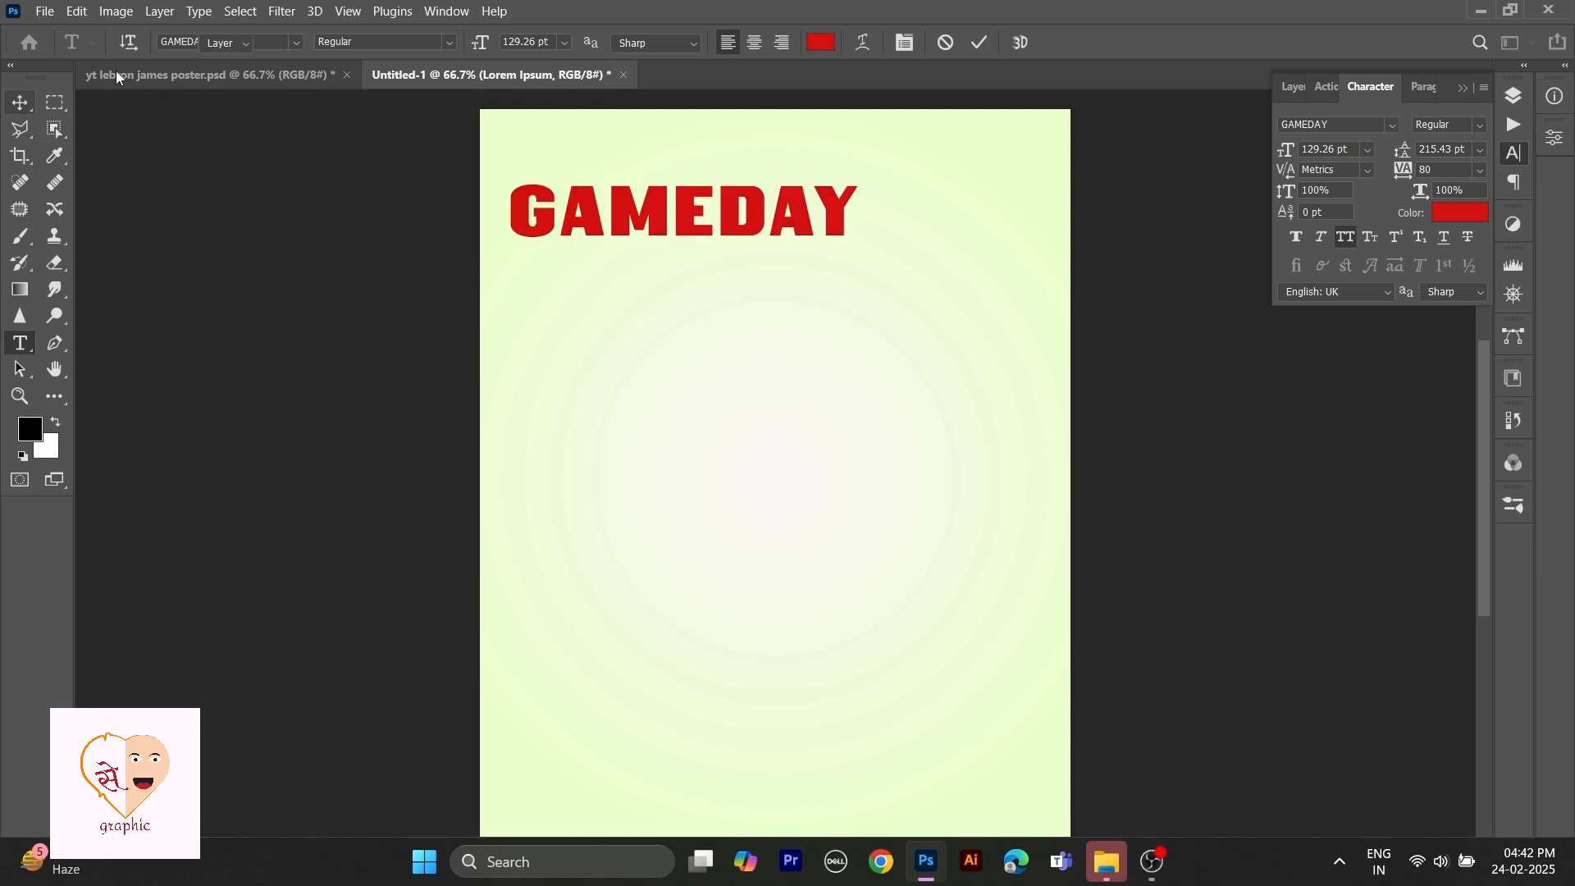
key(ctrl+t)
drag(863, 176, 956, 152)
drag(787, 215, 877, 207)
drag(1054, 149, 1066, 147)
click(20, 103)
Duplicate the GAMEDAY text layer three times.
click(1291, 86)
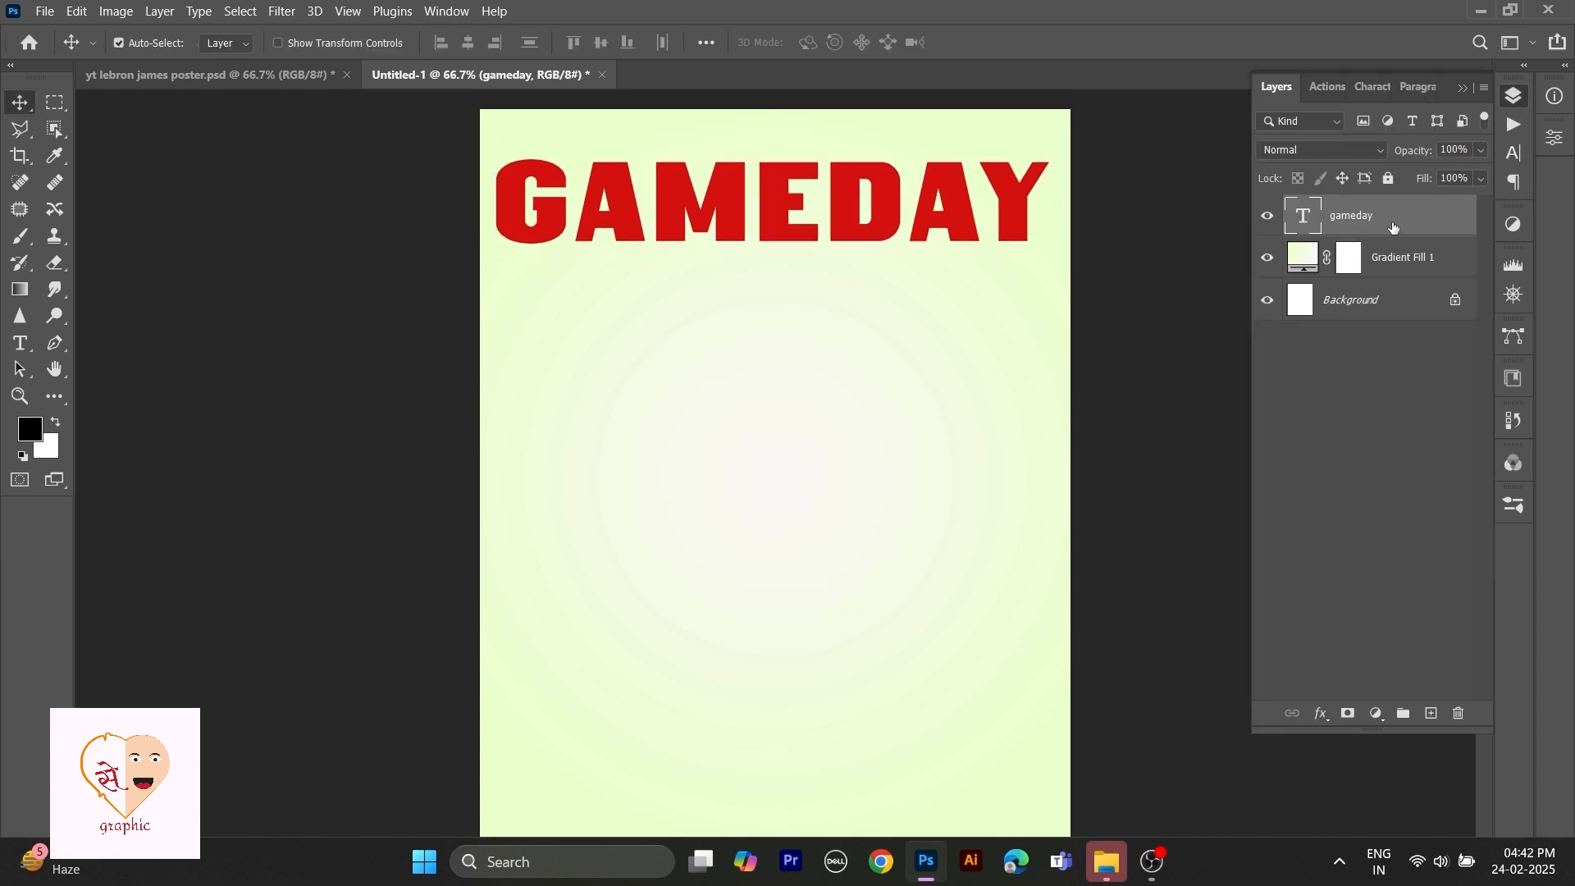
key(ctrl+j)
key(ctrl+j)
key(ctrl+j)
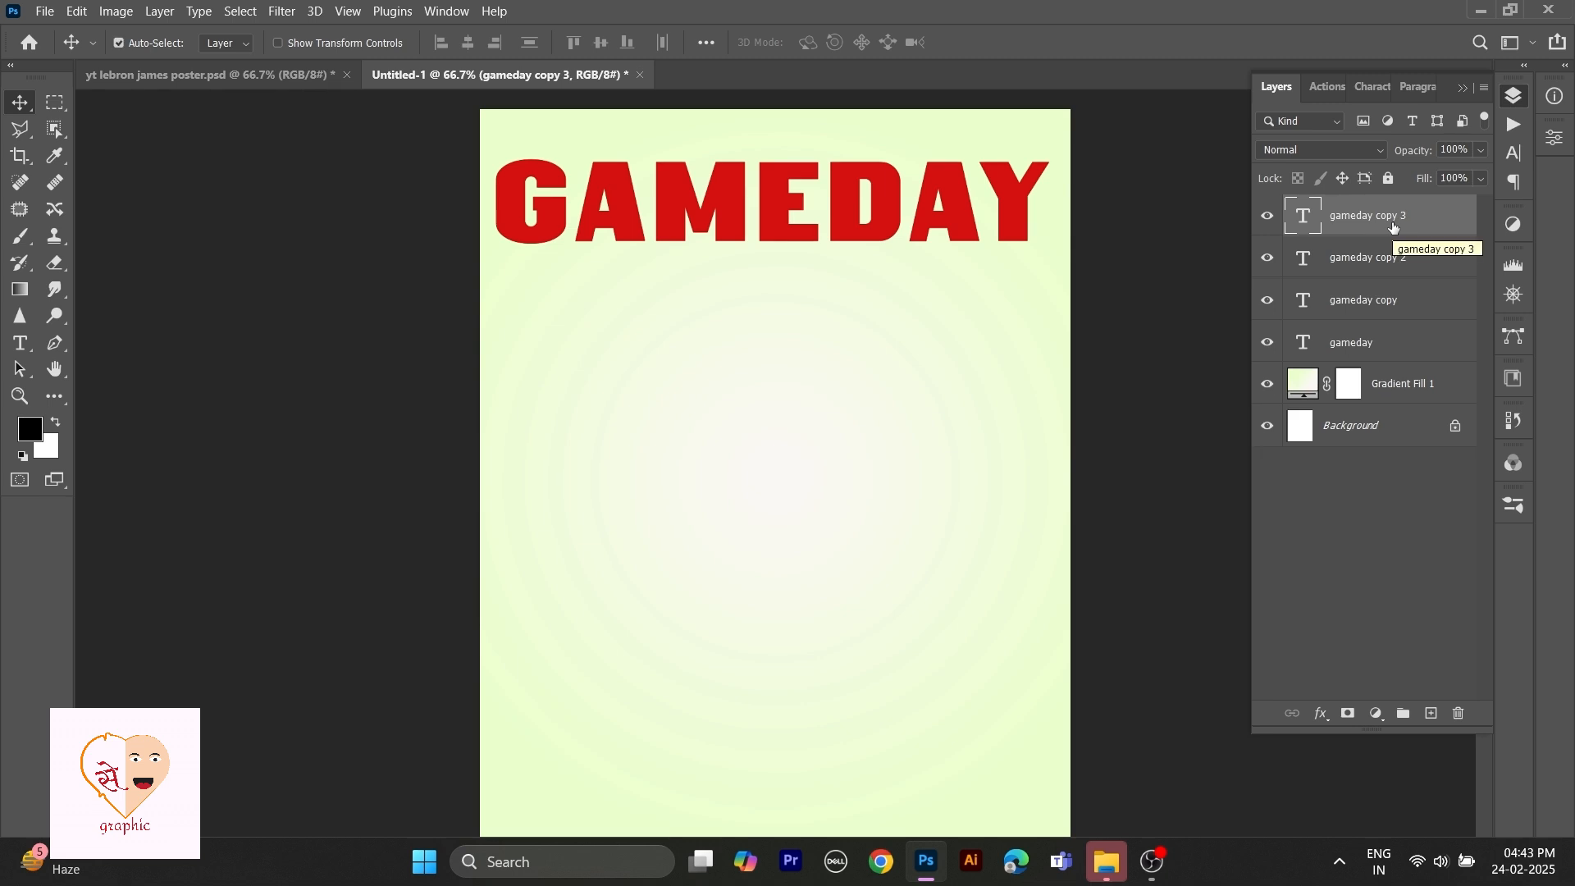
Stack the four GAMEDAY copies as rows down the top half of the poster and align them.
drag(960, 234, 974, 411)
drag(968, 230, 969, 518)
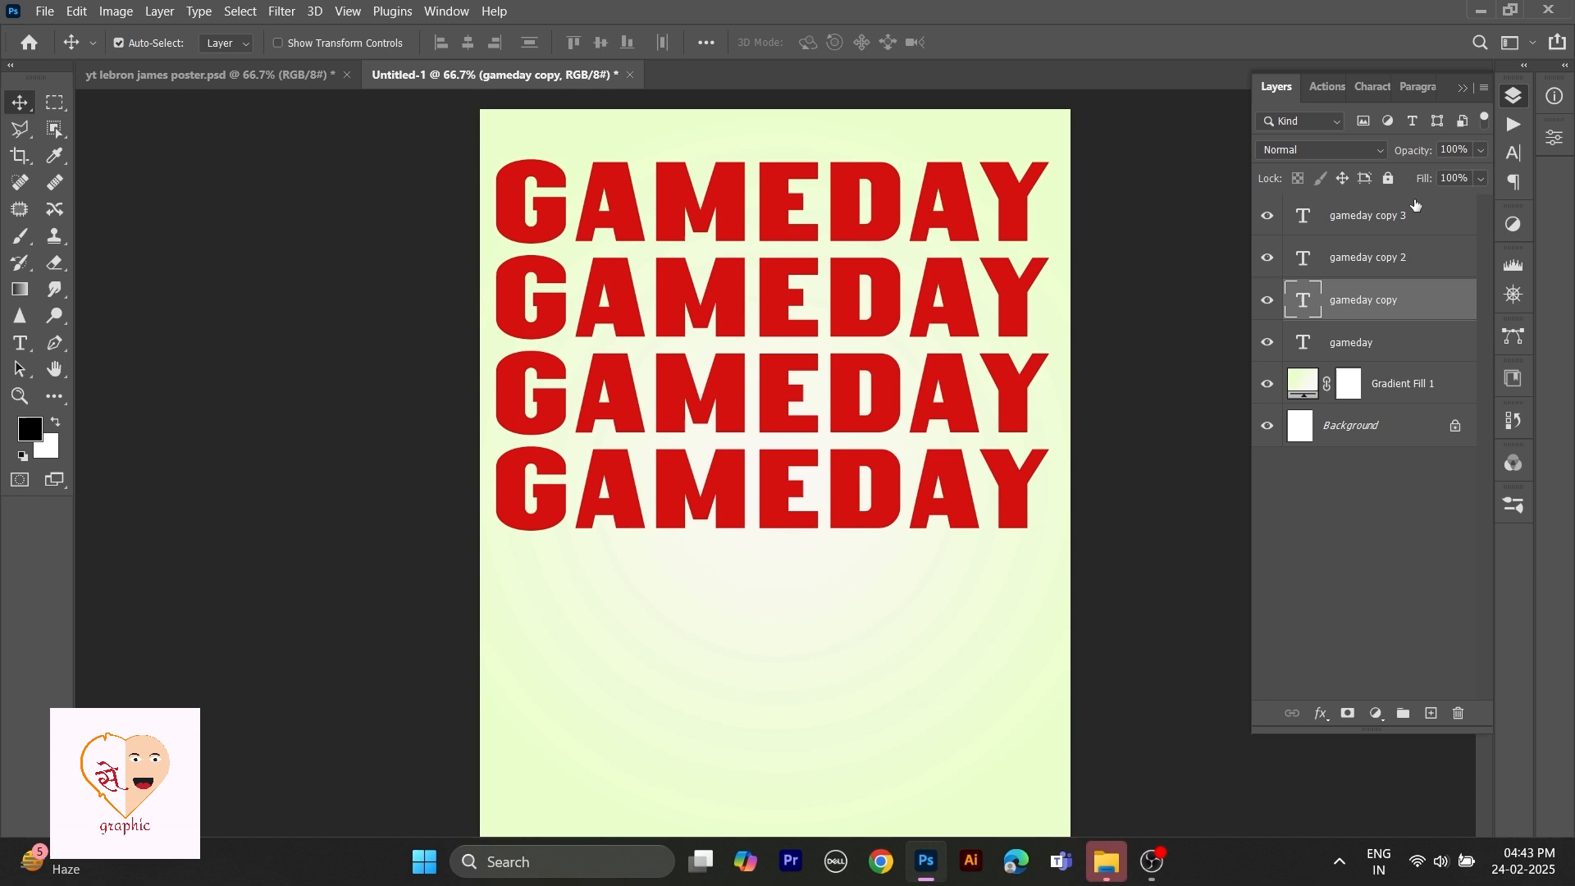
click(1376, 215)
shift+click(1355, 343)
drag(732, 334, 738, 332)
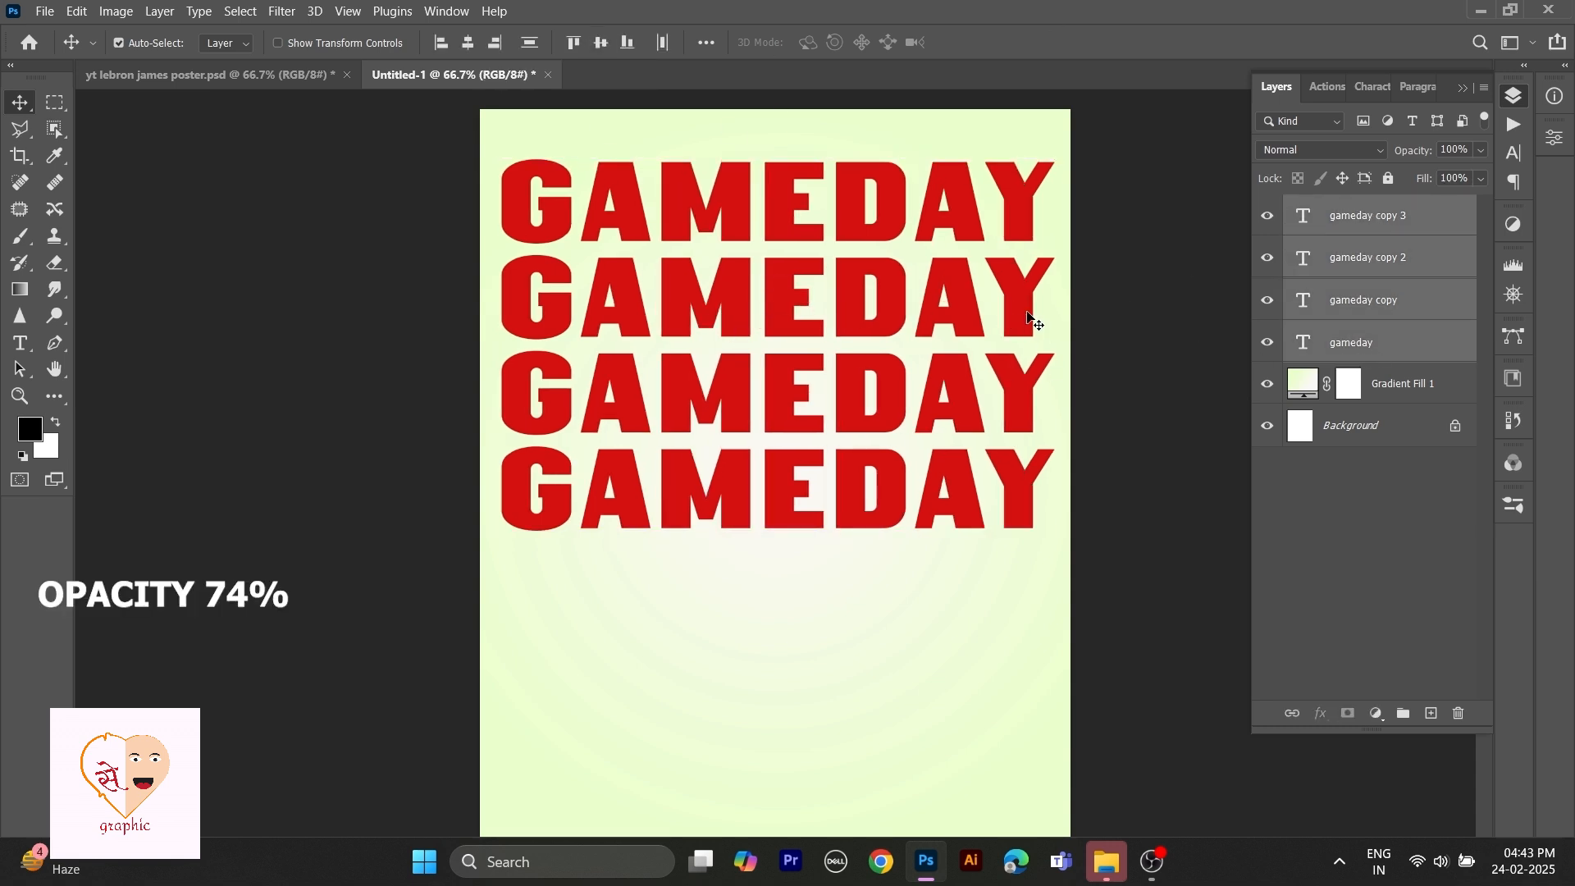
click(1331, 535)
Set the opacity of the second, third and fourth GAMEDAY rows to 74%, 36% and 10%.
click(1020, 310)
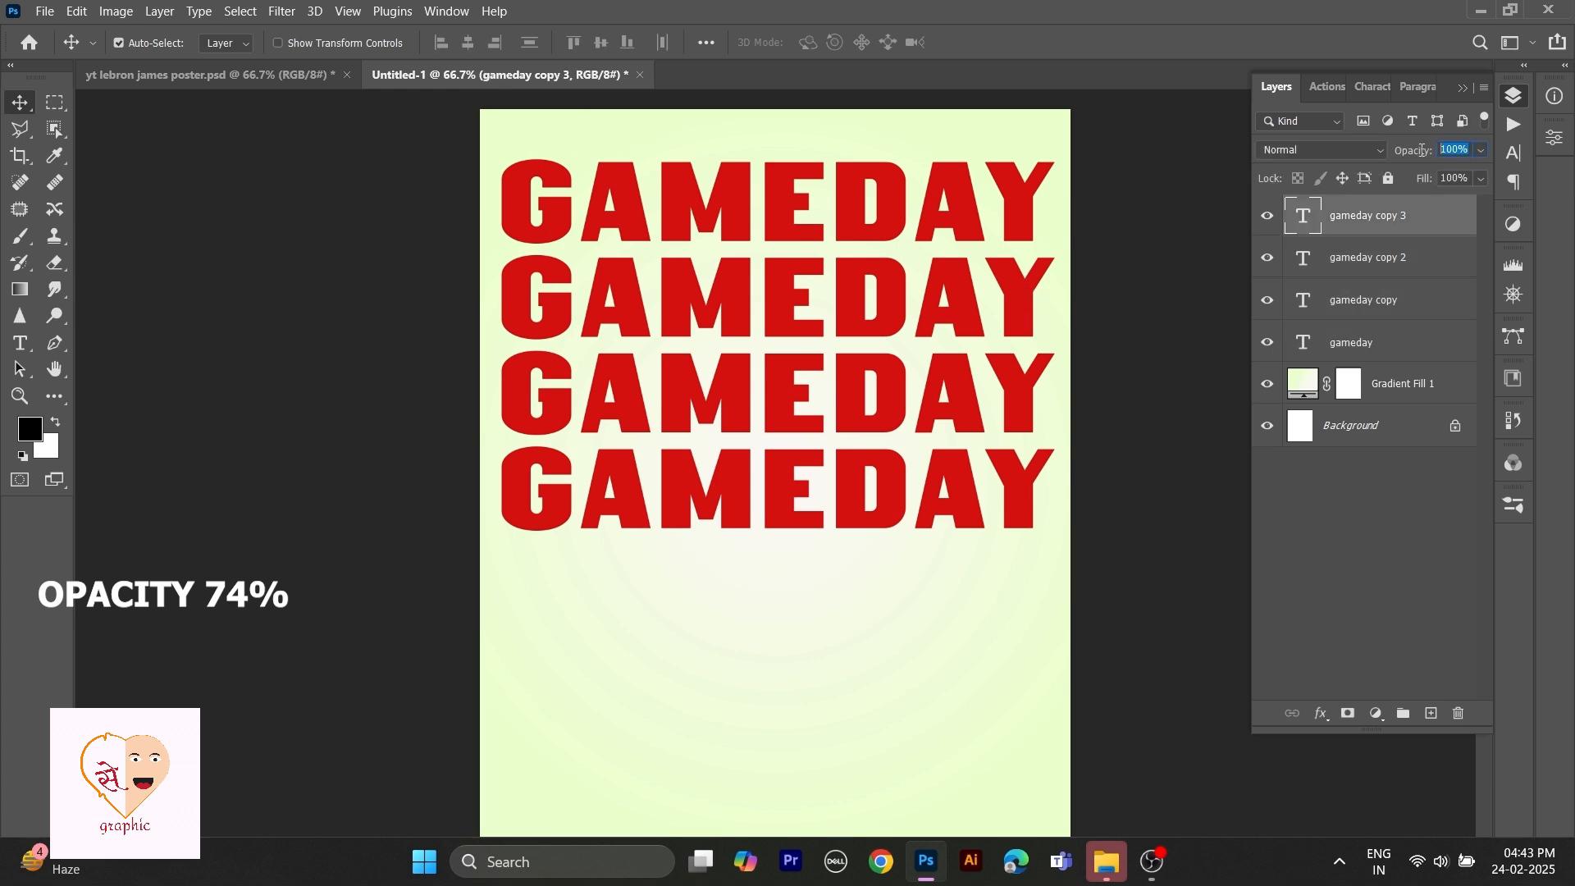
text(74)
click(1023, 418)
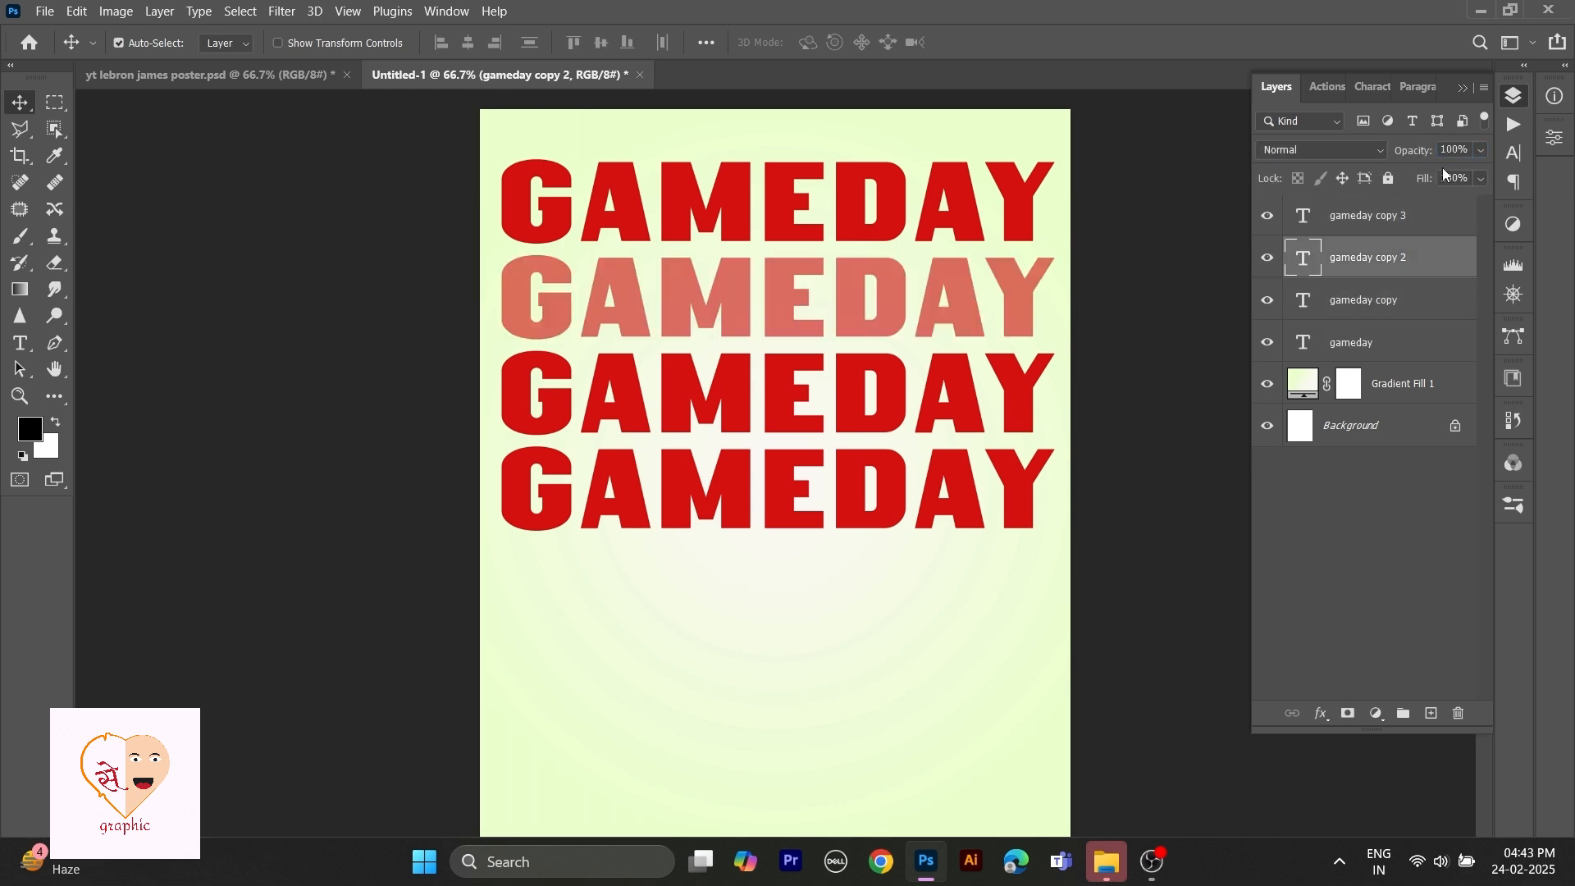
key(3)
key(6)
click(1006, 494)
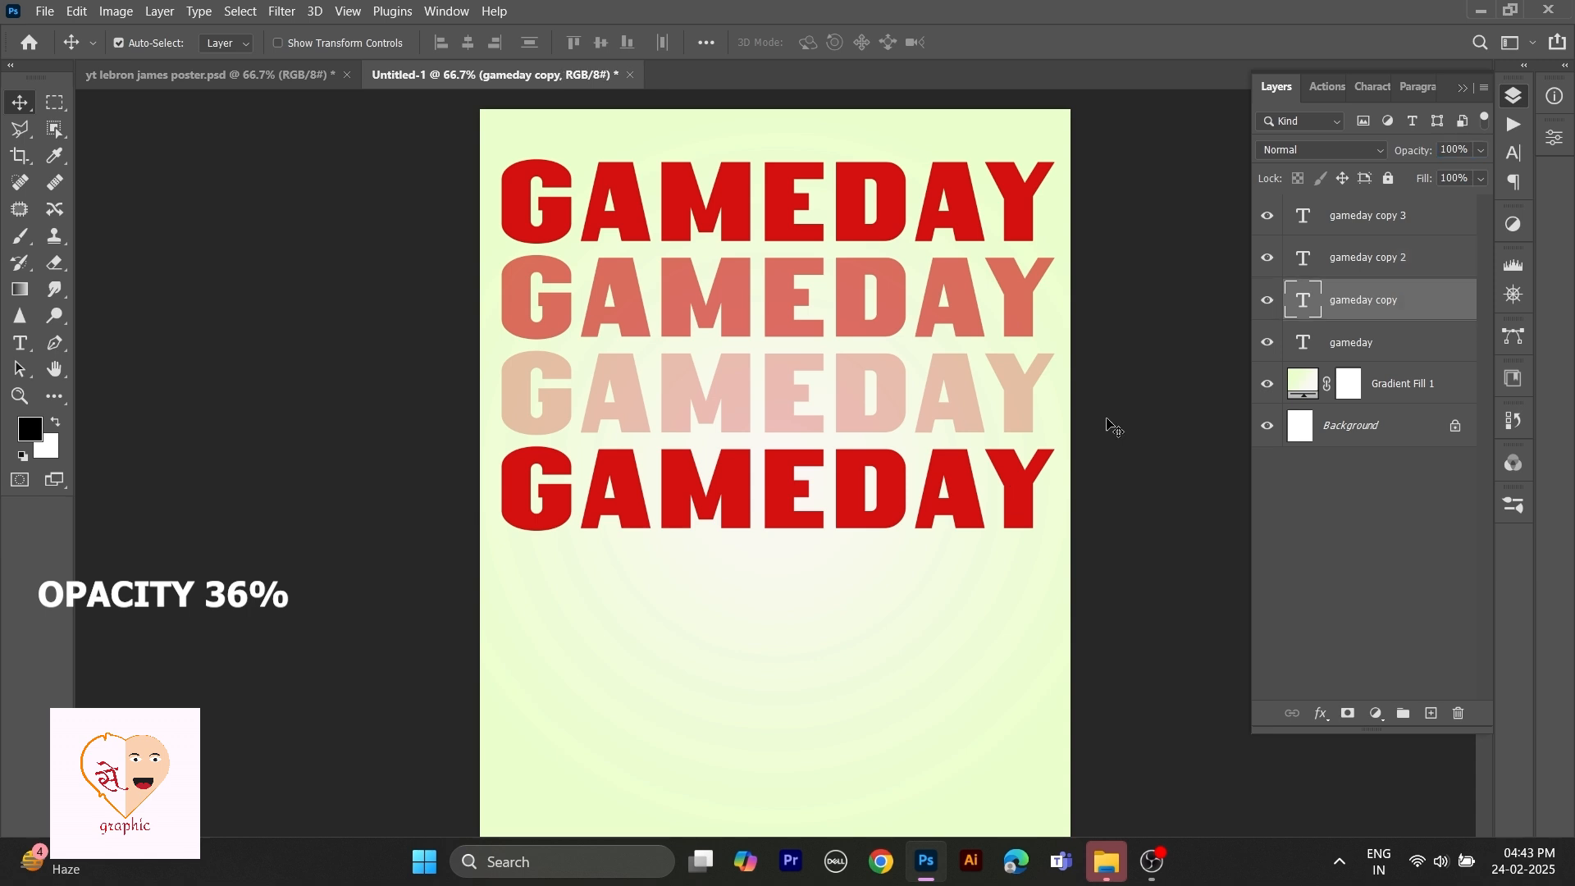
text(10)
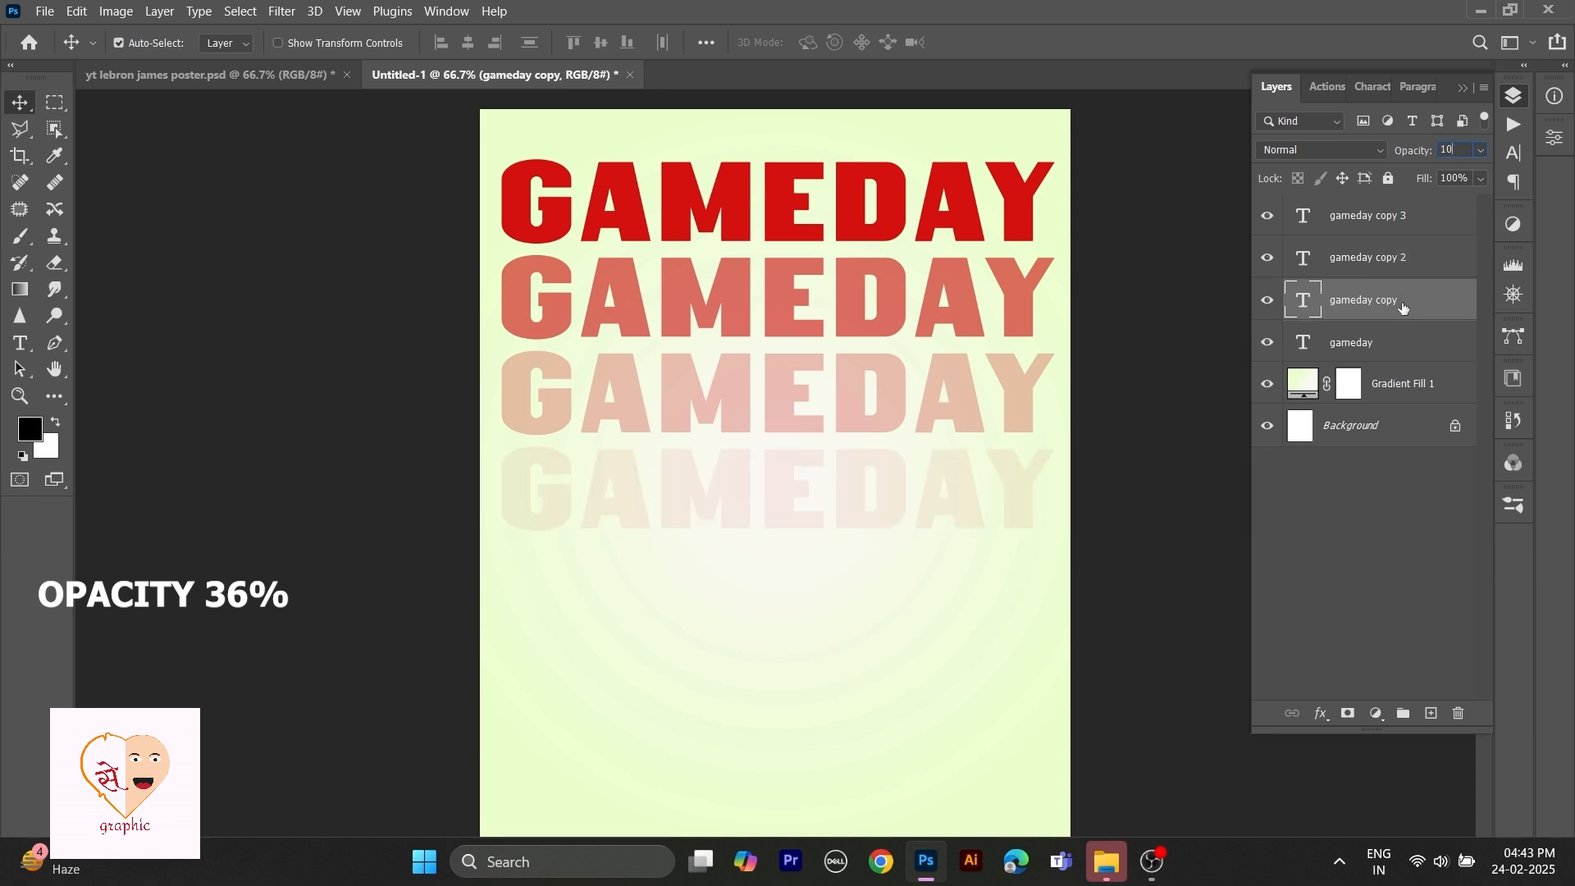
key(Return)
Add a layer mask to the fourth GAMEDAY row and fade its lower part with a short vertical gradient.
click(1348, 713)
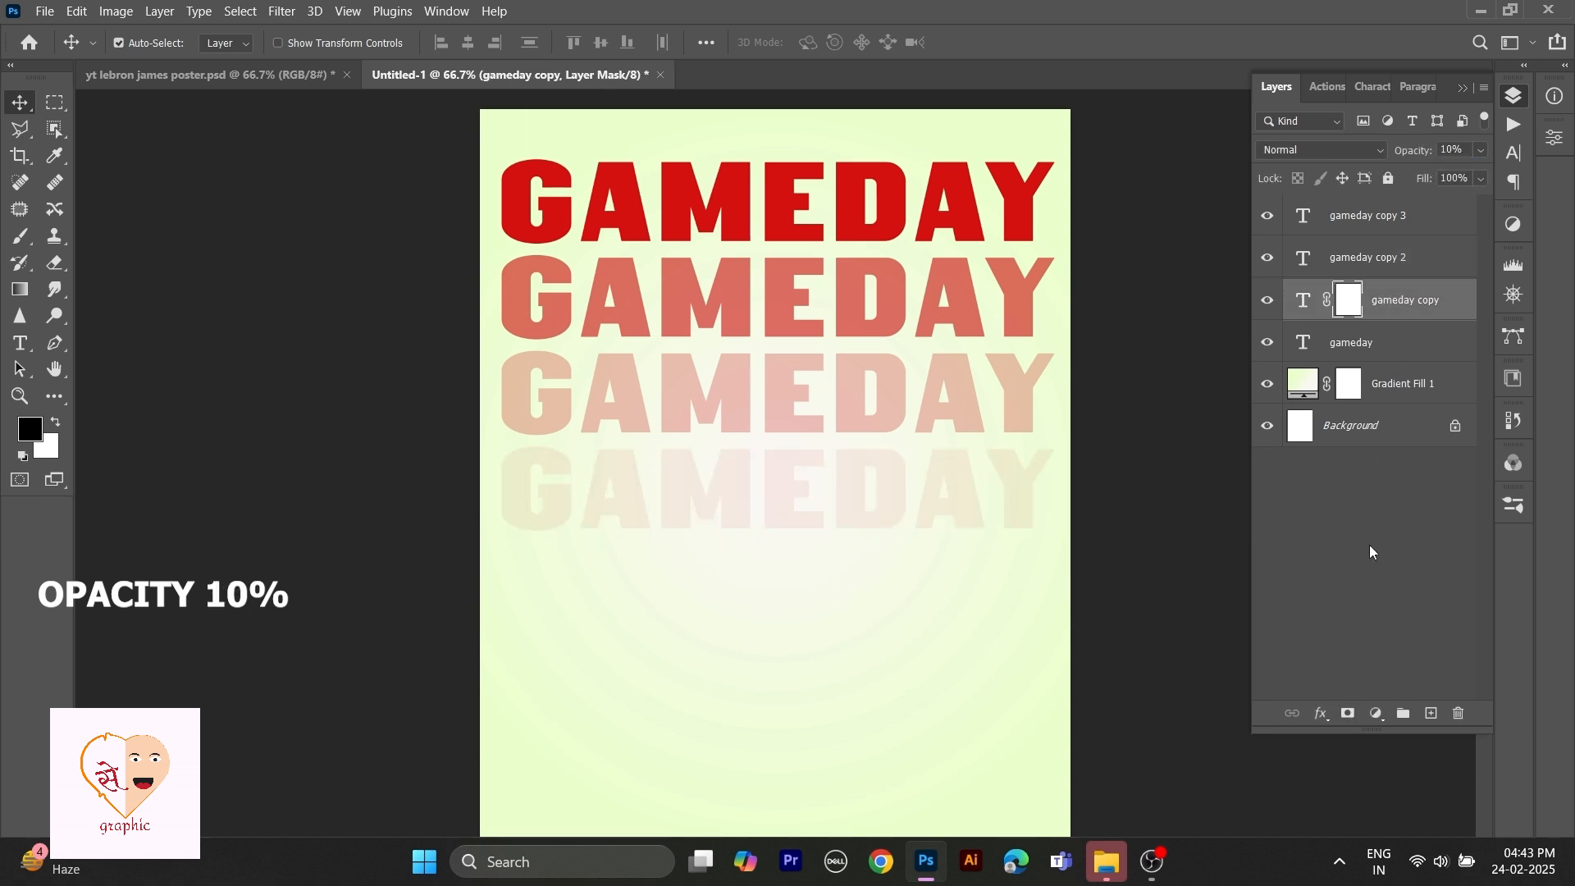
click(21, 290)
drag(782, 485, 784, 524)
key(v)
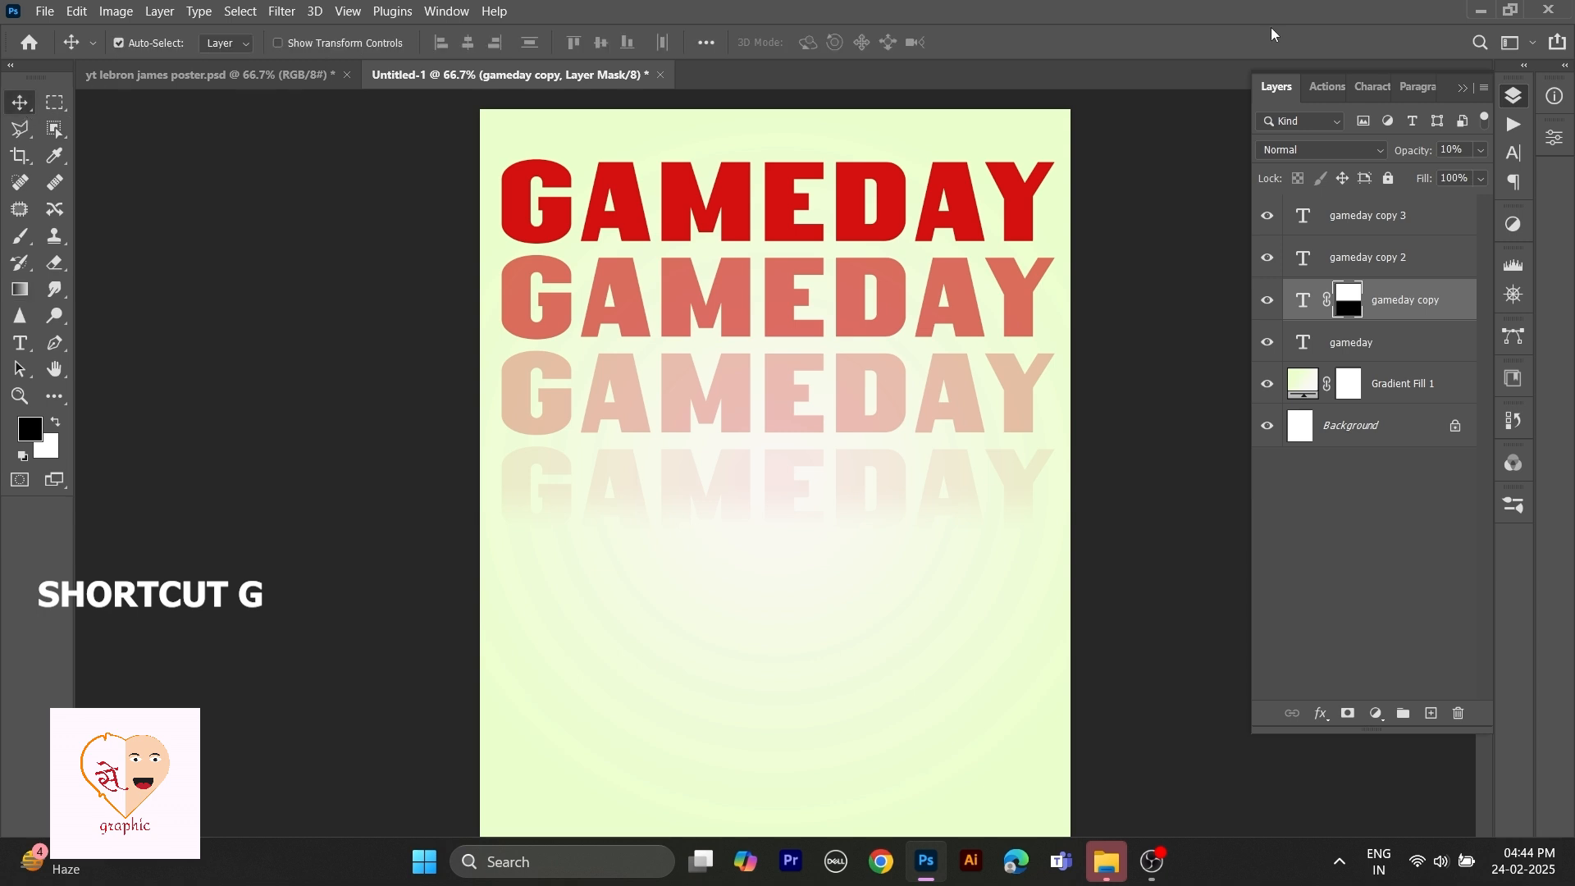
Place the LeBron James cutout image from File Explorer onto the poster, centered below the top title.
click(1106, 862)
drag(240, 418, 802, 593)
drag(807, 427, 776, 455)
Apply a Camera Raw filter to the player with Exposure +0.35, Texture +21, Clarity +13 and Vibrance +35.
click(282, 11)
click(329, 152)
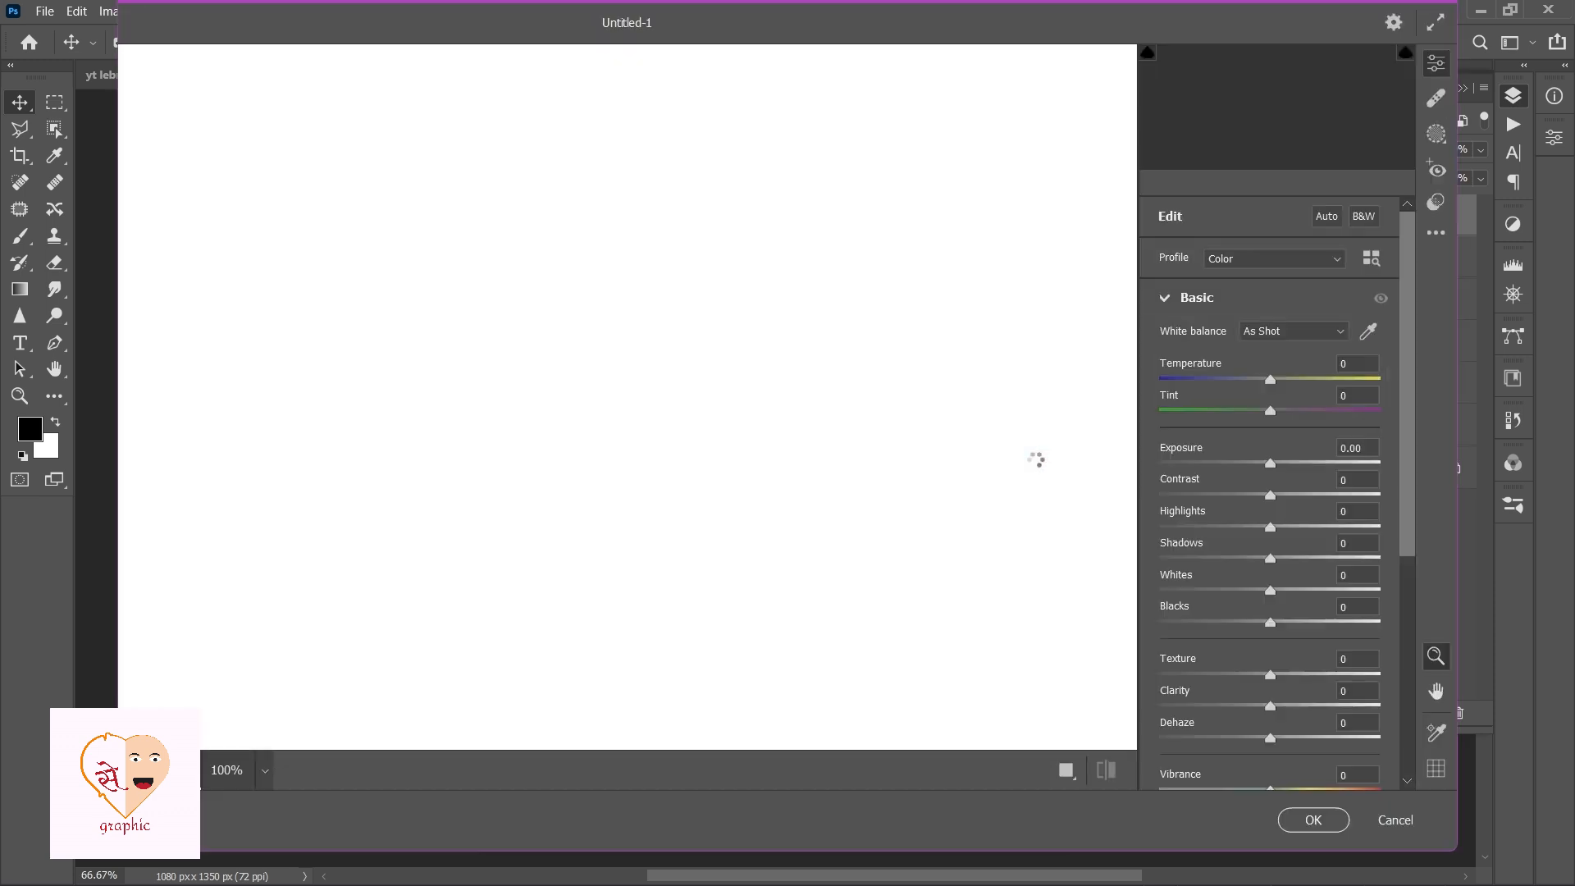
drag(1271, 465, 1279, 465)
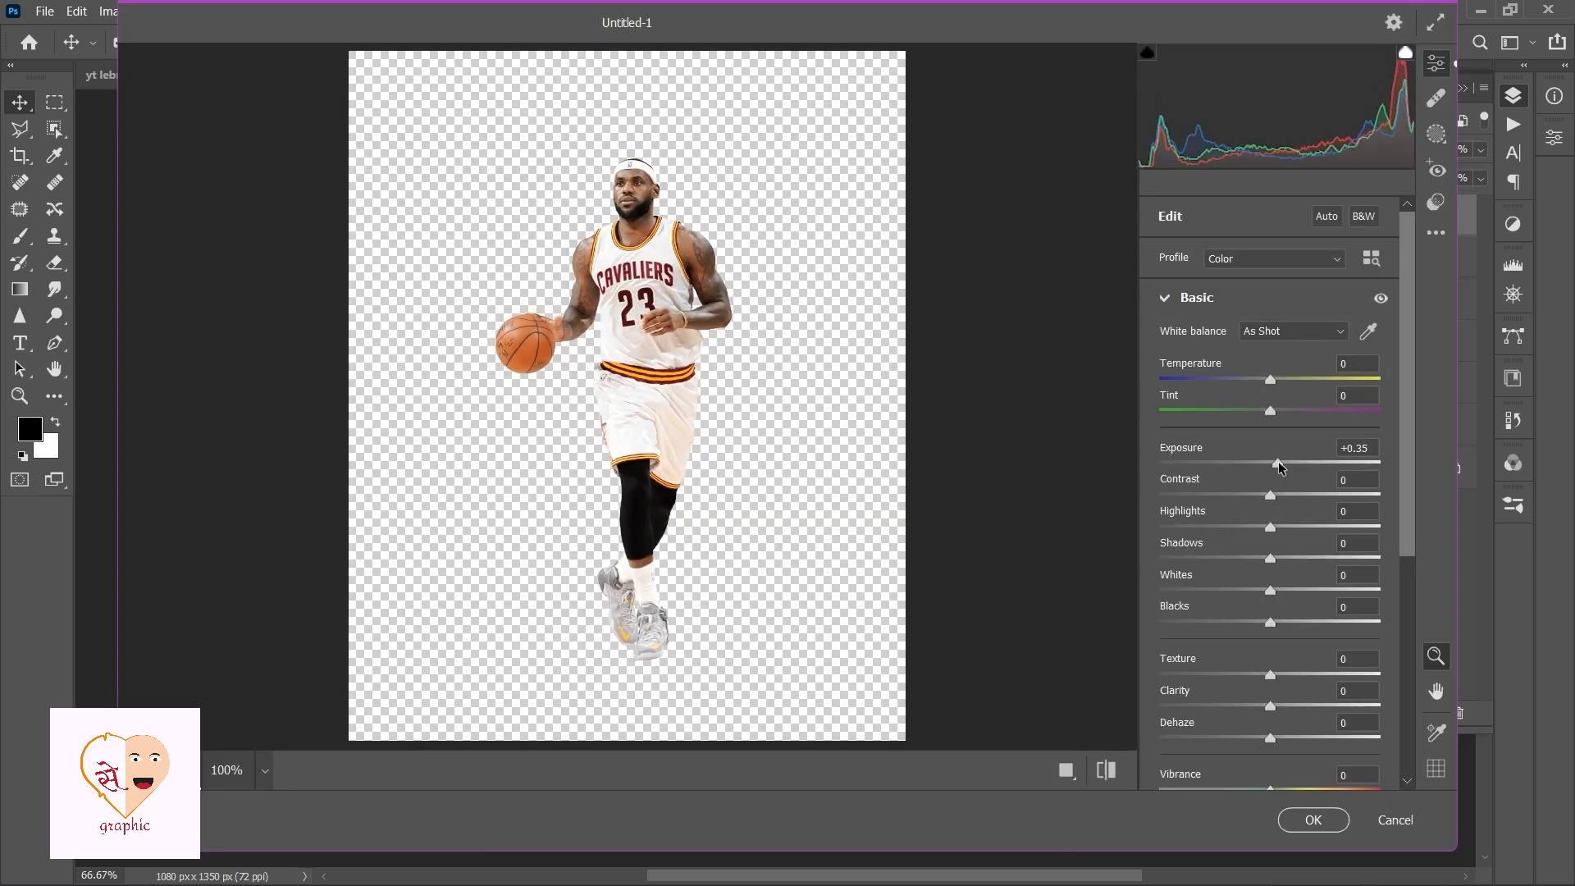
drag(1271, 676, 1285, 707)
scroll(1404, 517, down, 2)
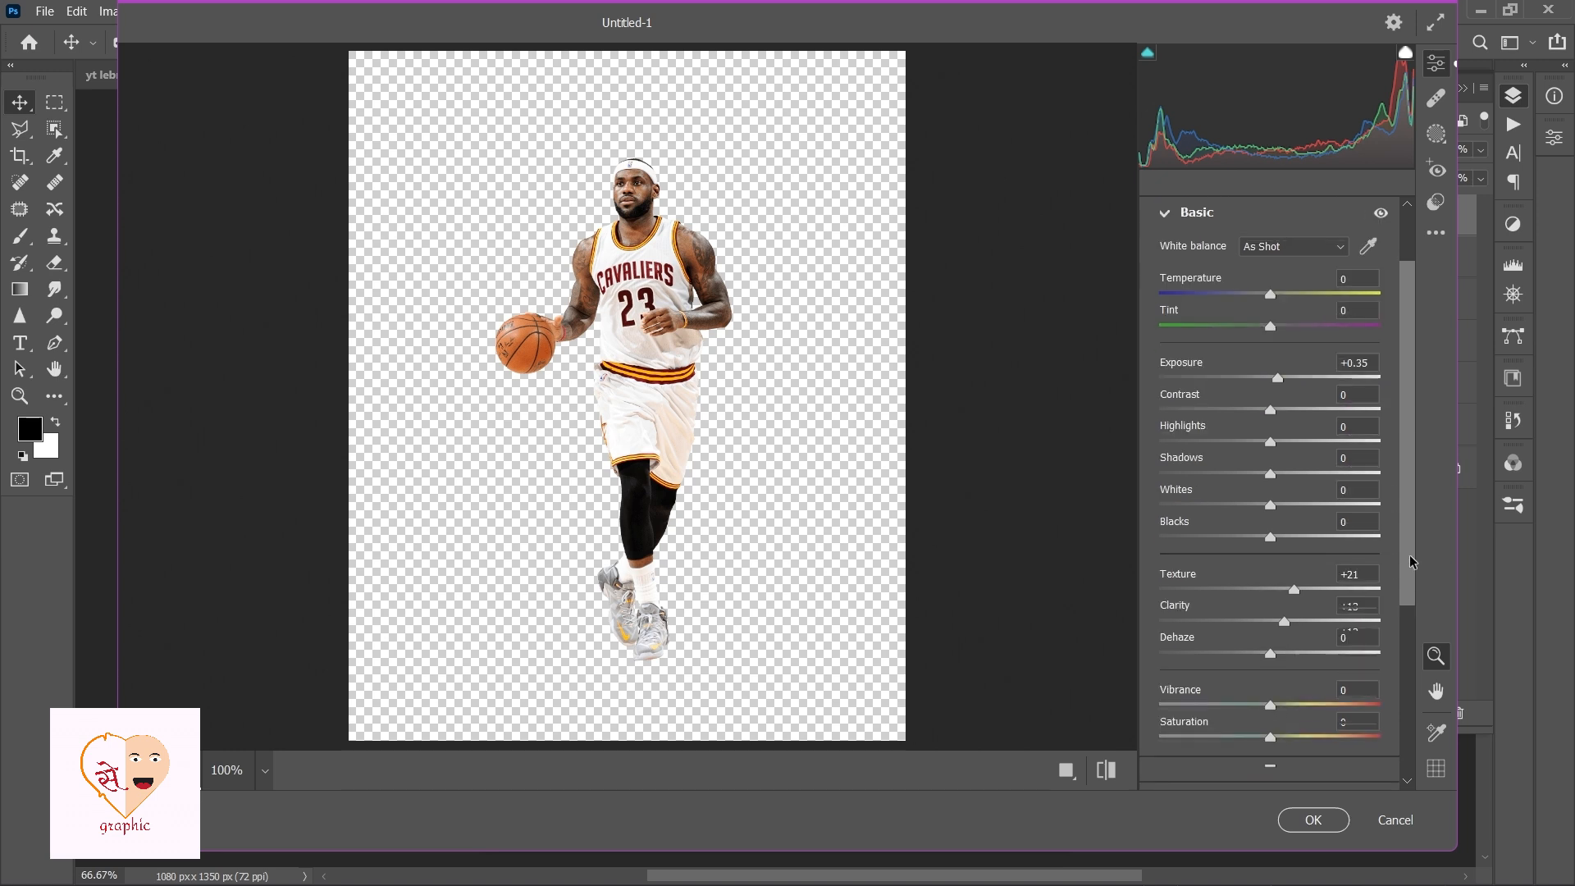
click(1313, 820)
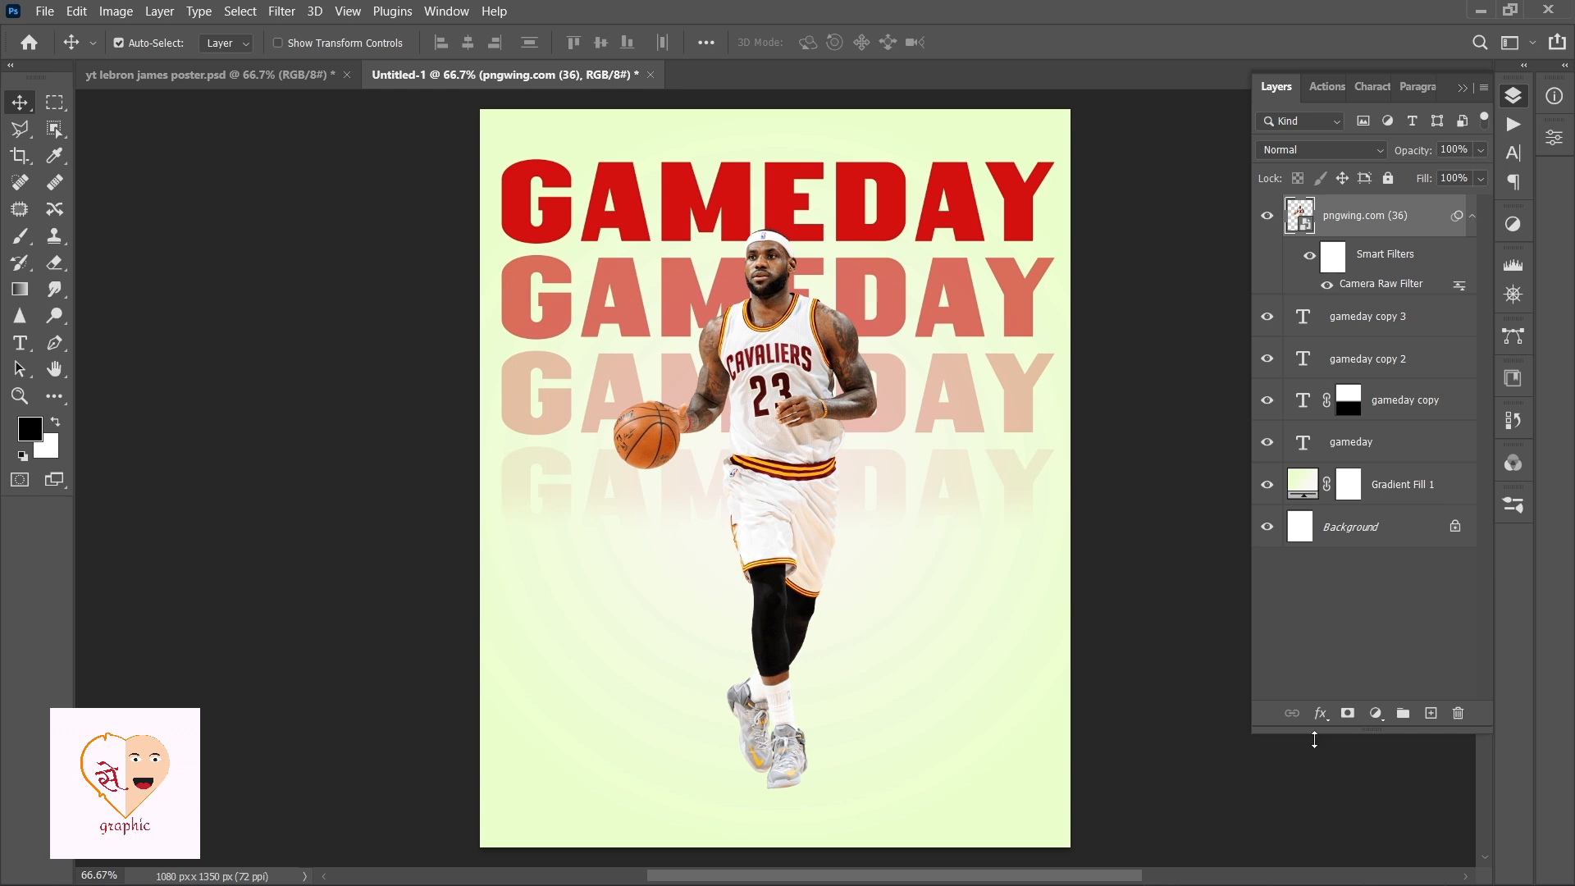
Add a drop shadow to the player: opacity 36%, angle -129°, distance 15 px, spread 23%, size 21 px.
click(1321, 713)
click(1337, 714)
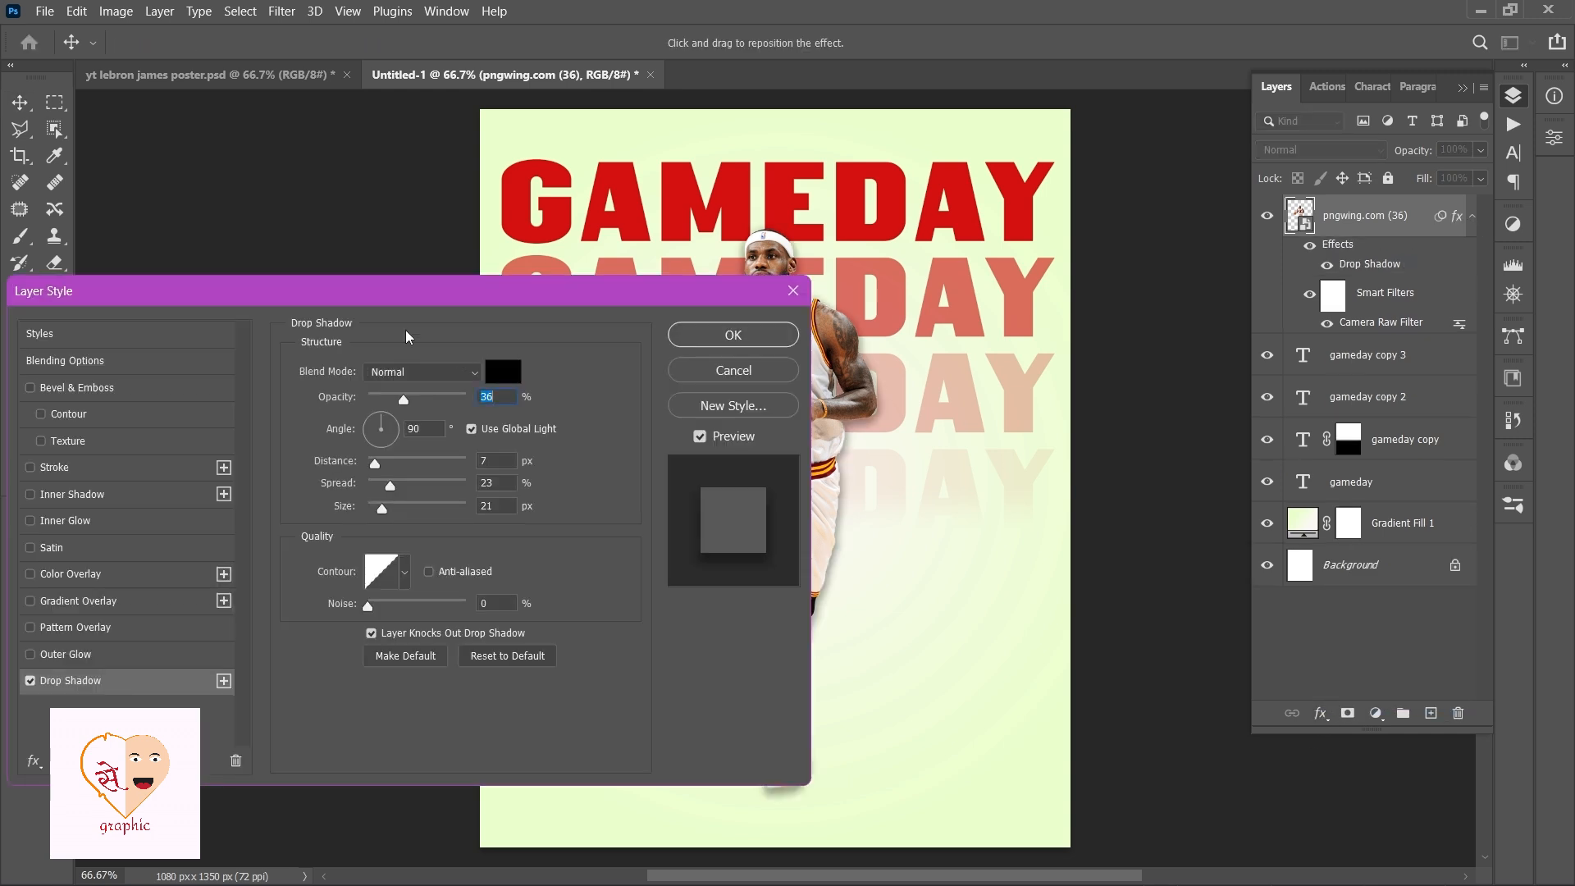
drag(406, 292, 171, 402)
drag(855, 498, 860, 486)
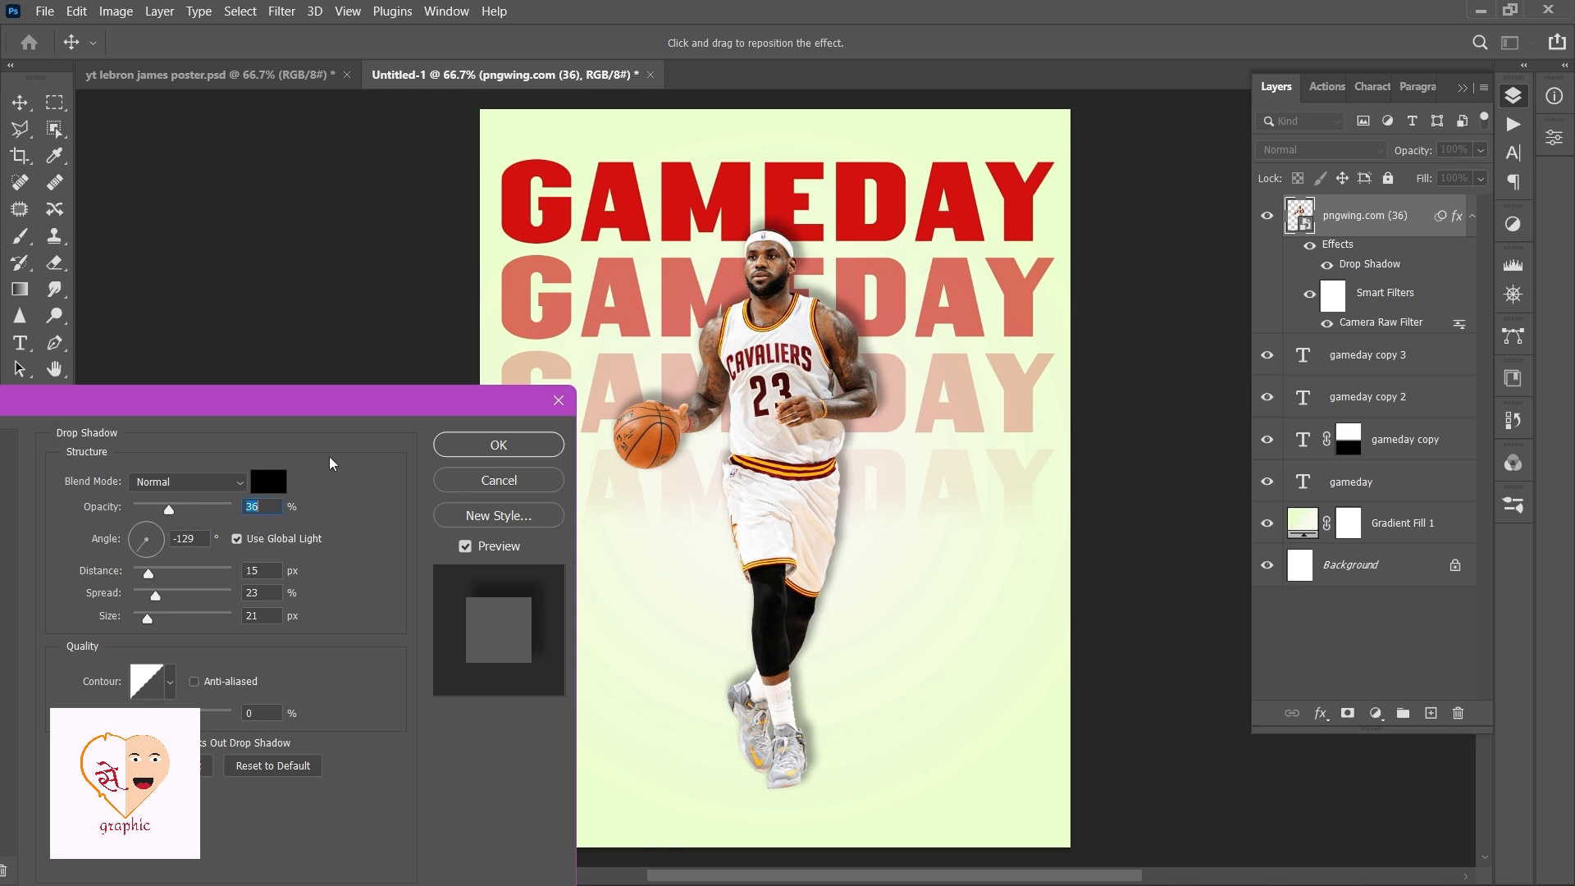
click(243, 511)
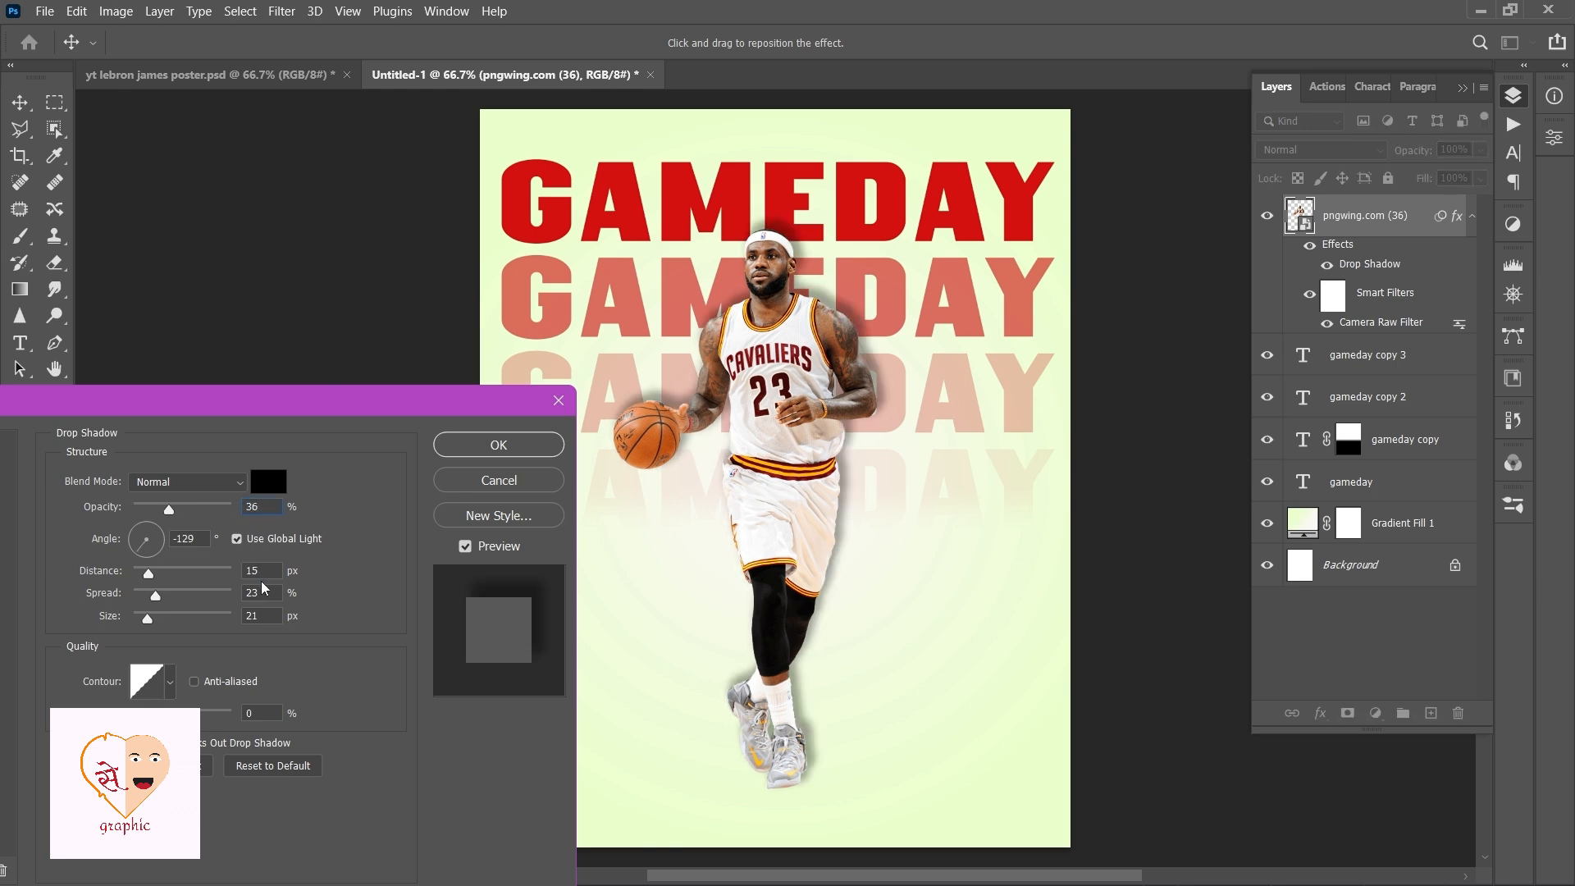
drag(258, 576, 247, 575)
click(261, 591)
click(505, 454)
click(1472, 219)
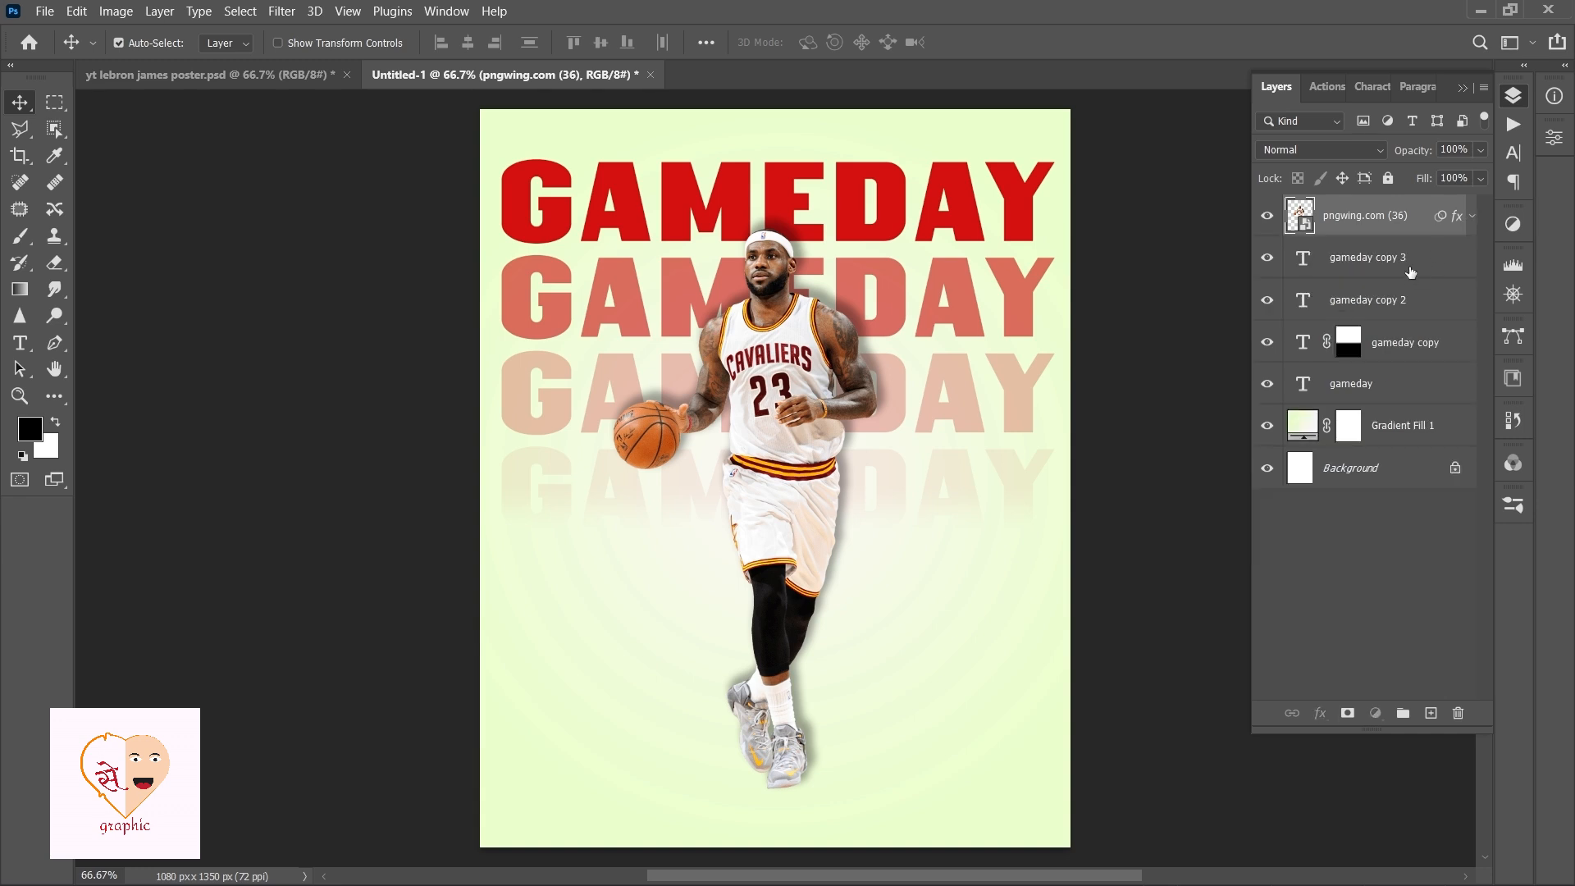
Add a new empty layer below the player and brush a flattened soft black contact shadow beneath his feet.
click(1407, 267)
key(ctrl+shift+n)
key(Return)
key(b)
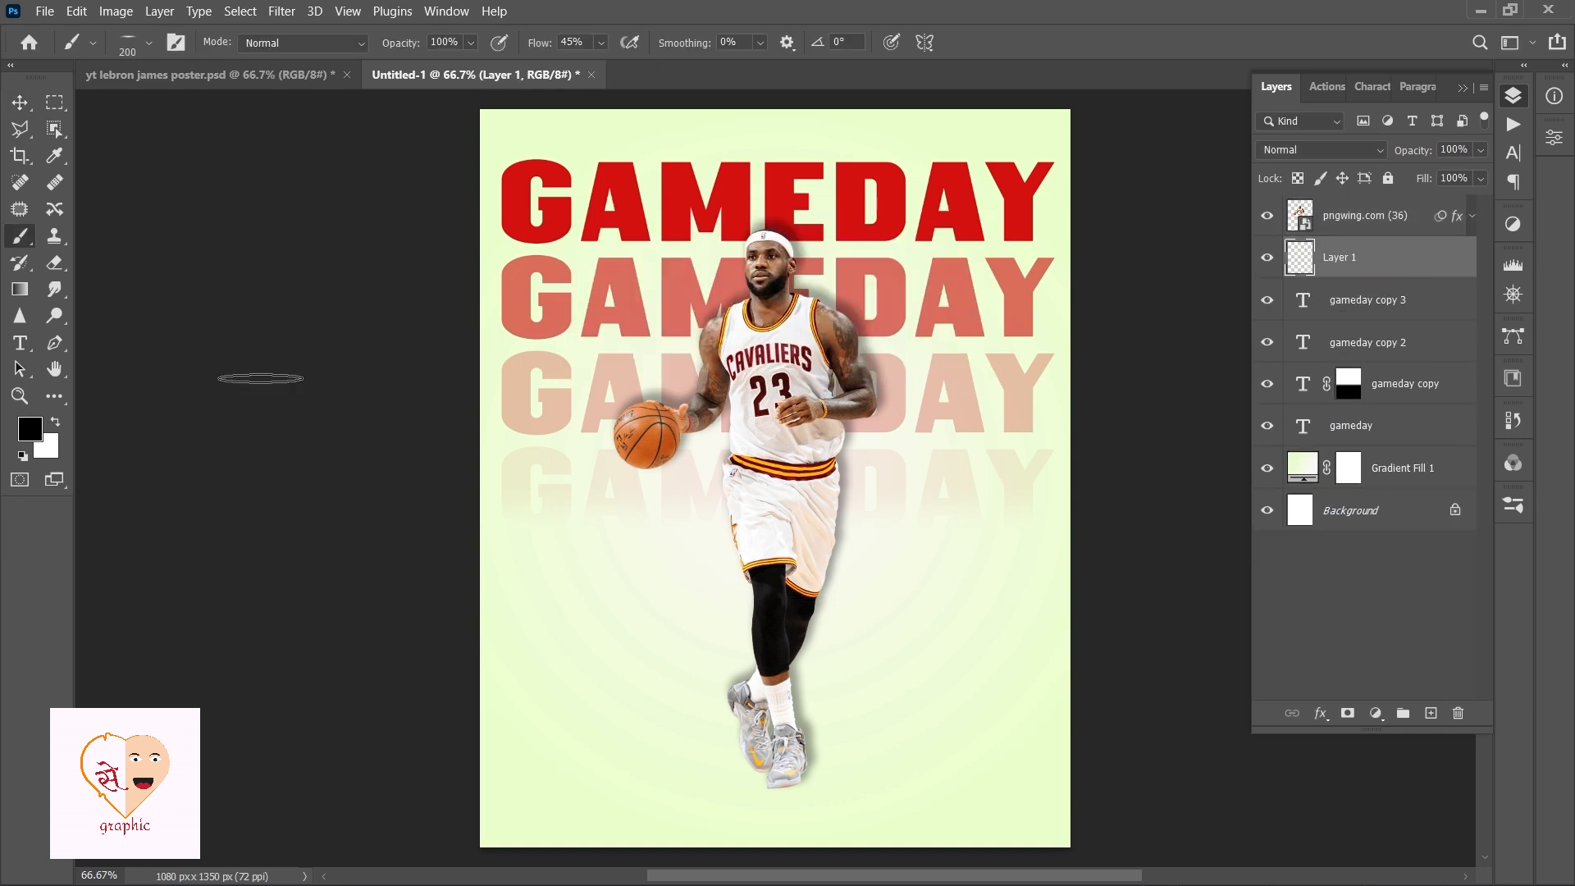
click(133, 45)
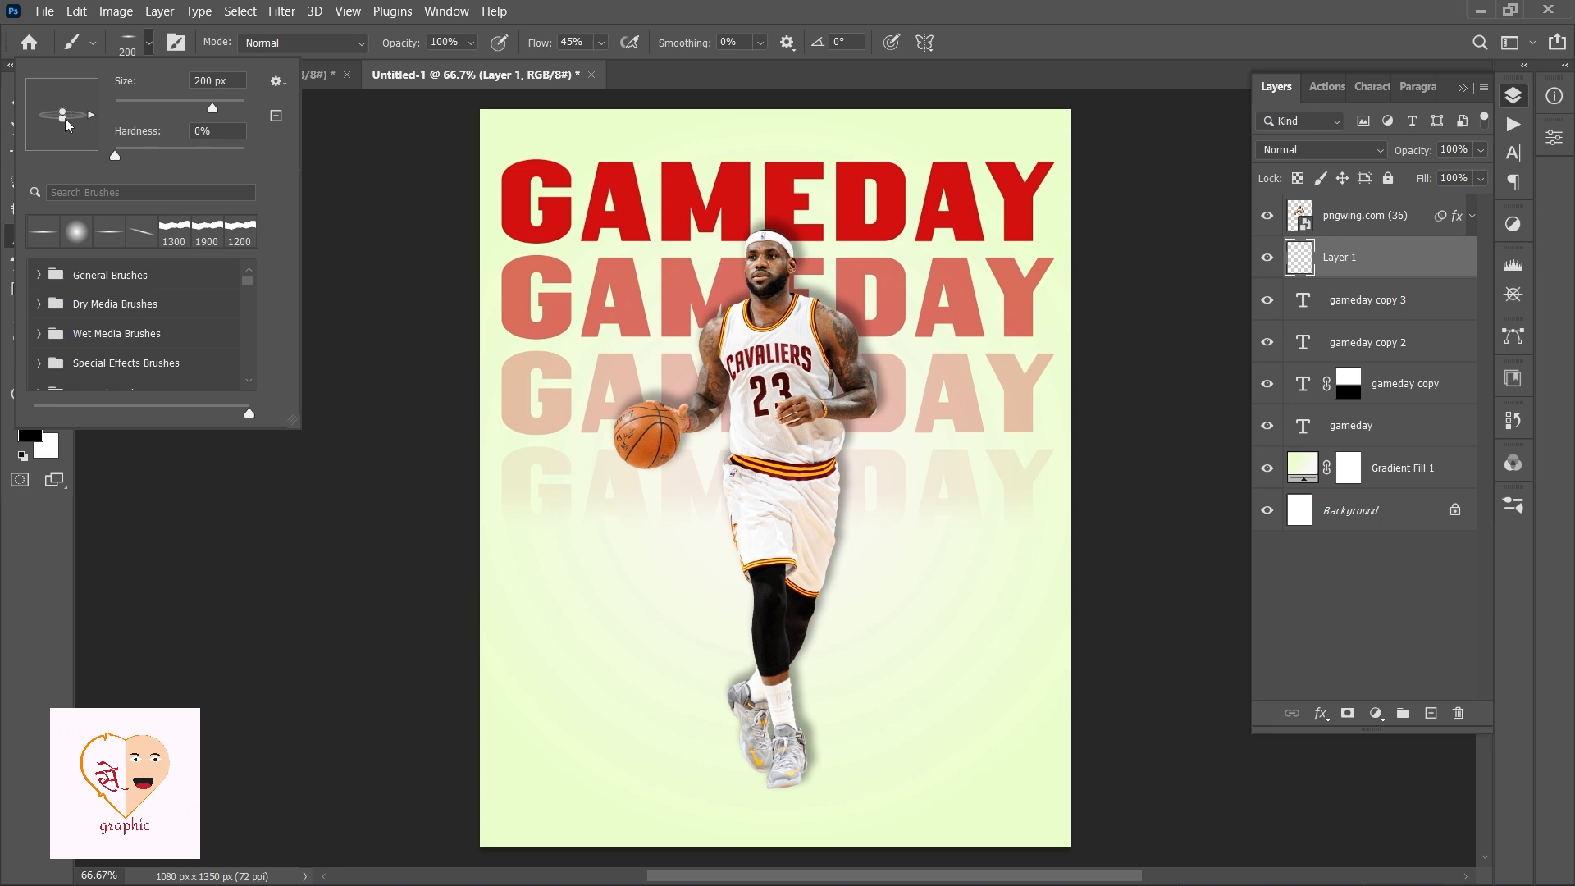
click(314, 620)
click(785, 781)
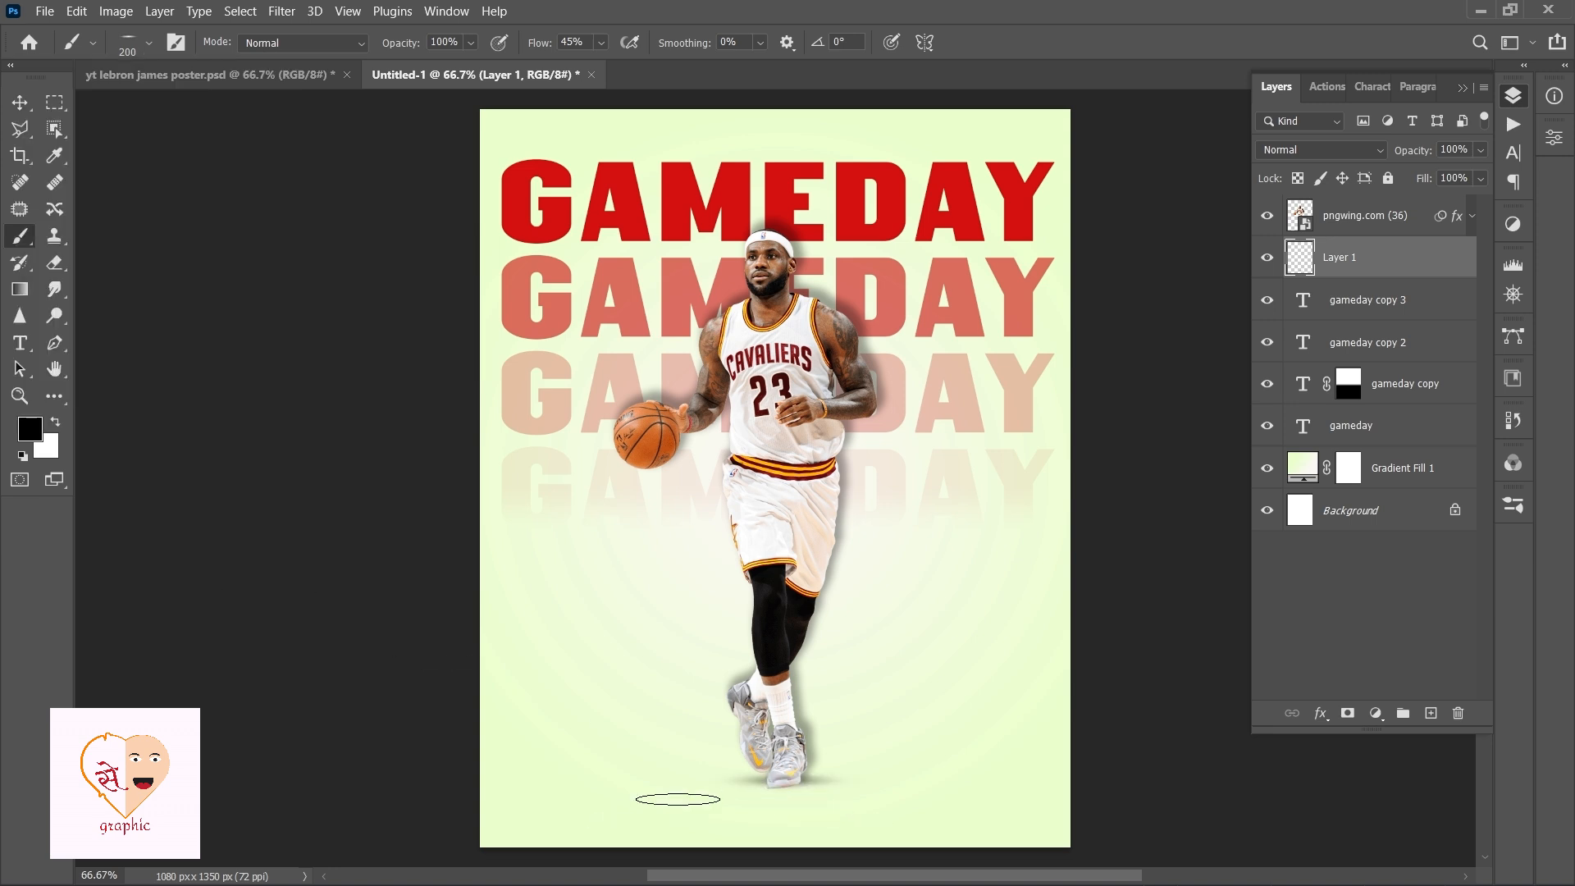
click(753, 766)
key(v)
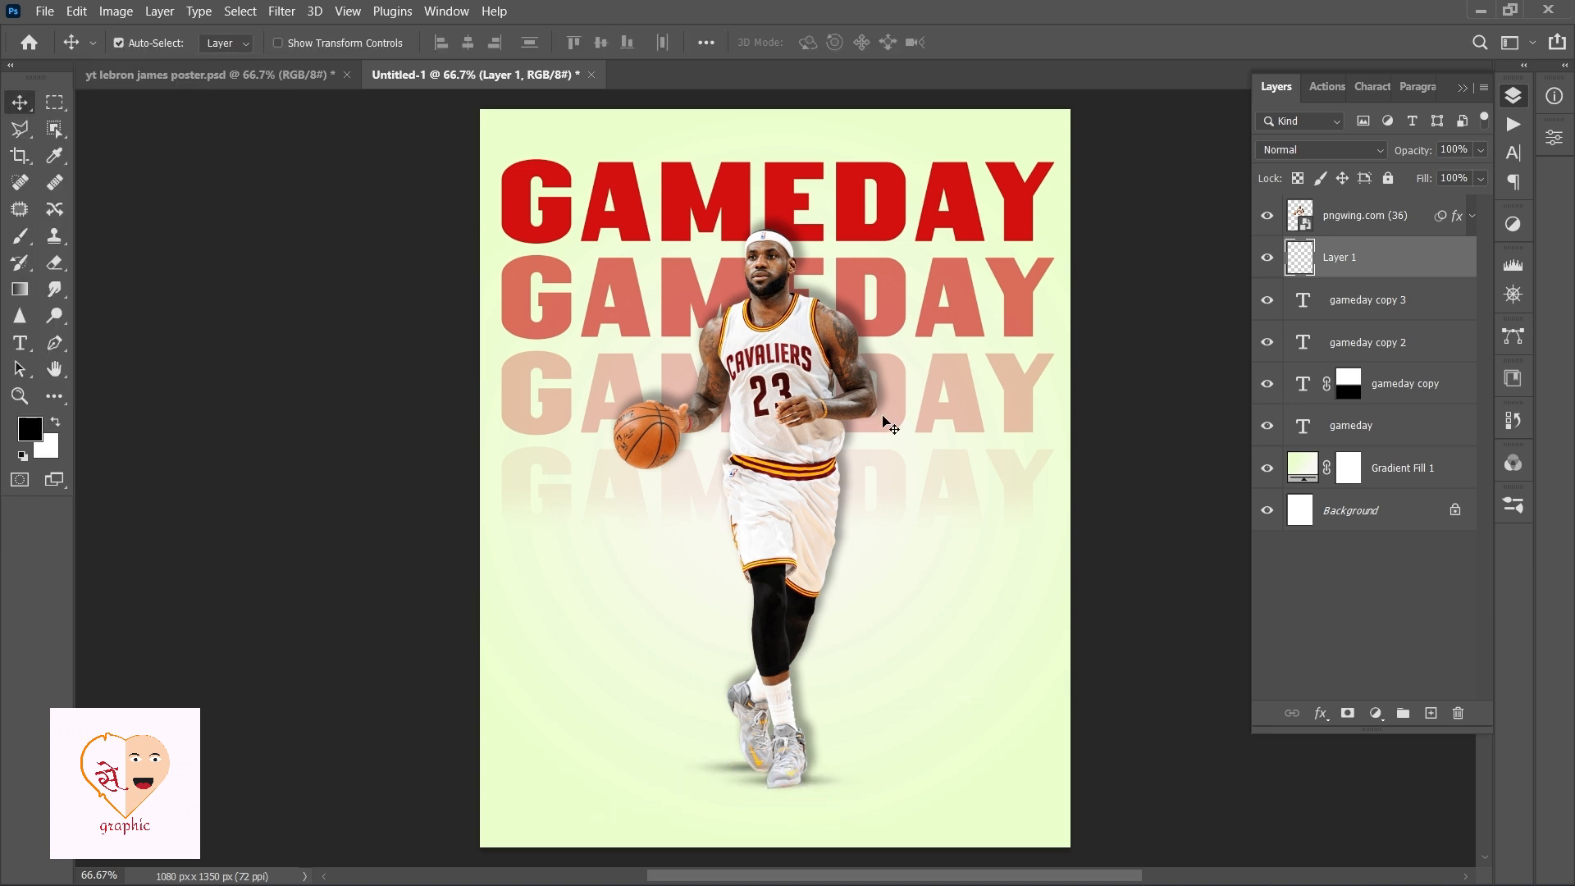
Edit the player's drop shadow to opacity 21%, distance 3 px and size 51 px.
click(1472, 228)
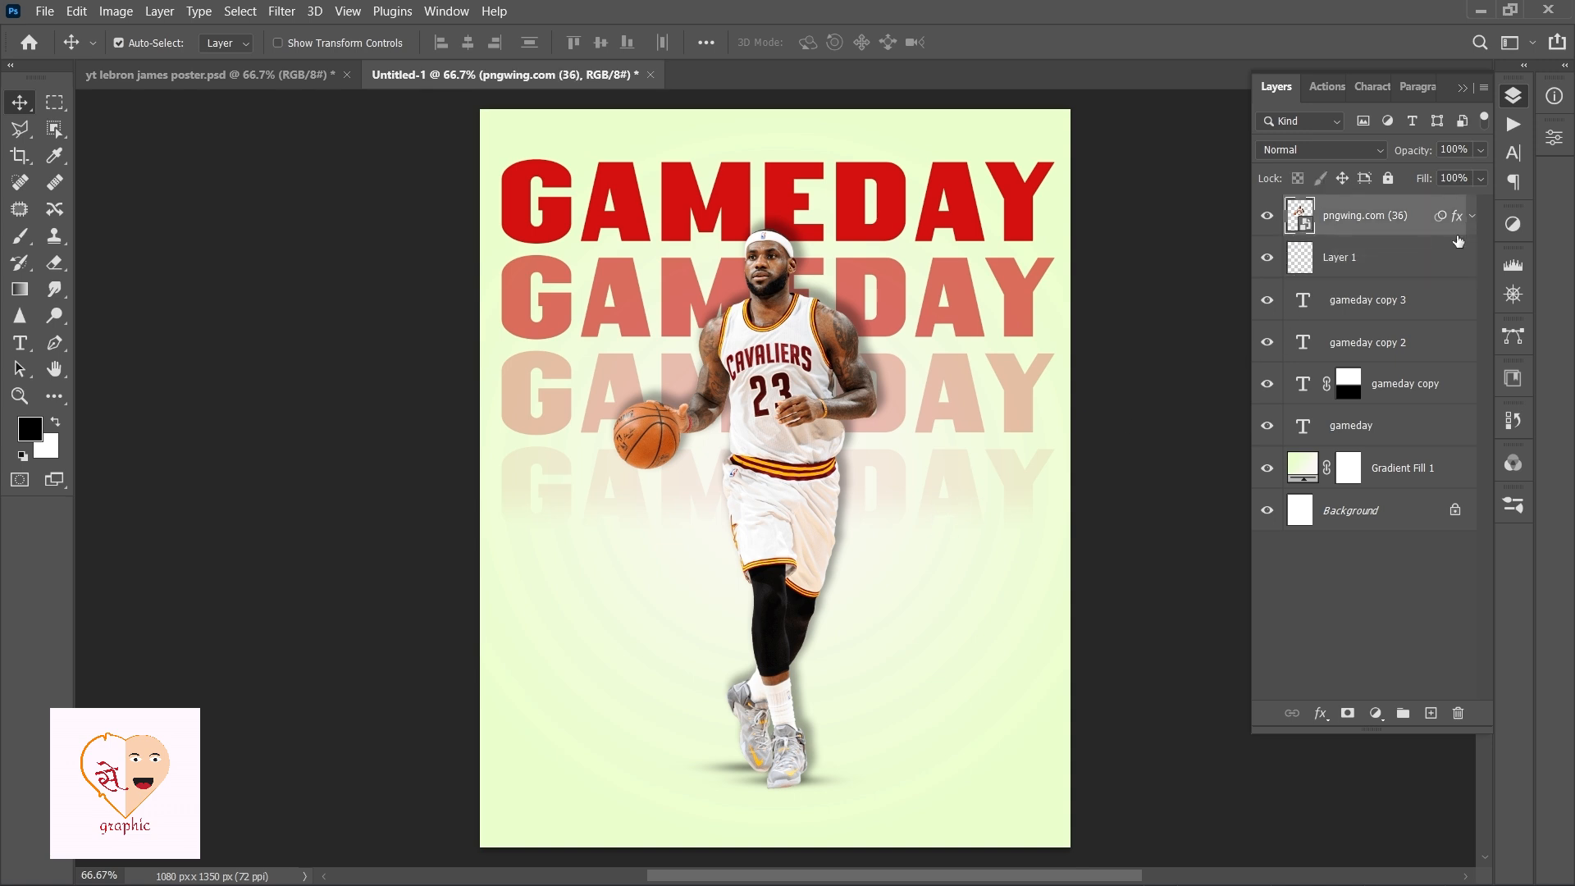
click(1472, 217)
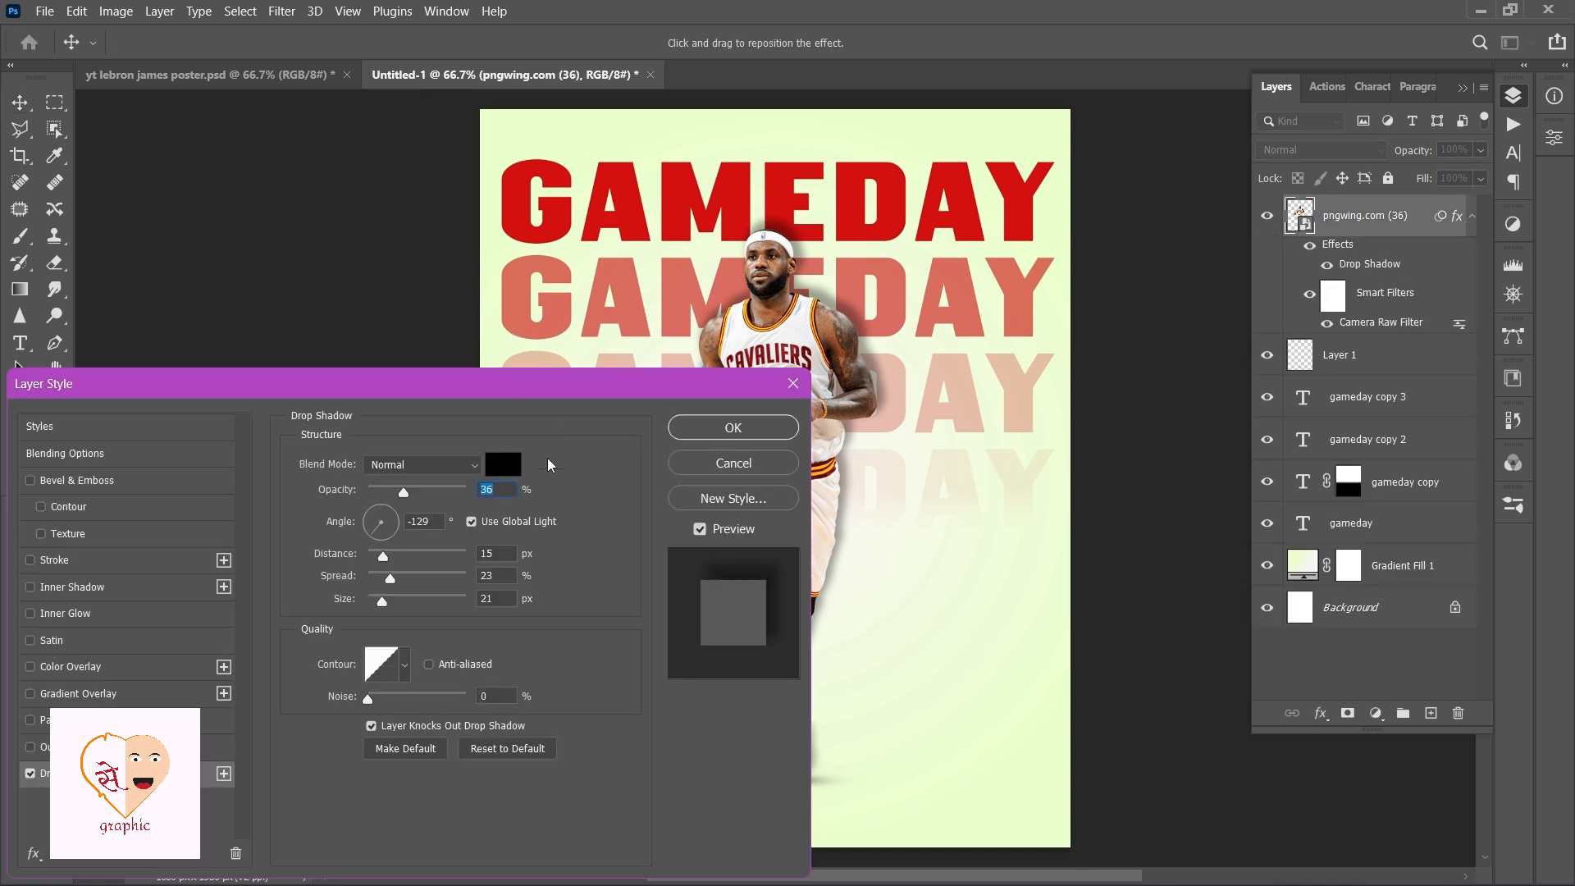
drag(495, 402, 355, 293)
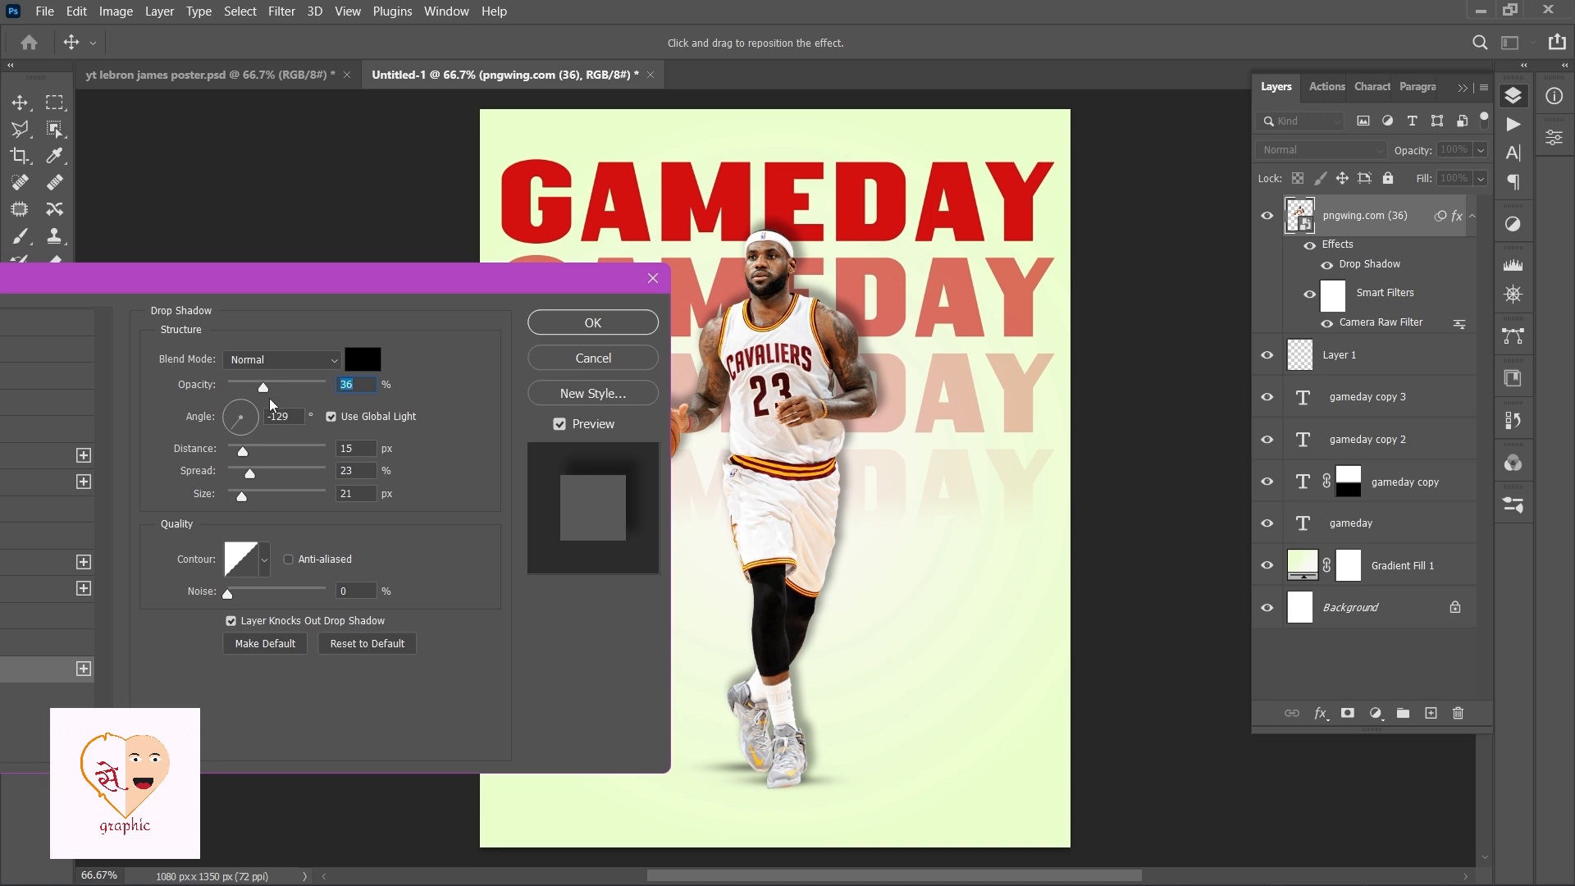
drag(259, 390, 255, 392)
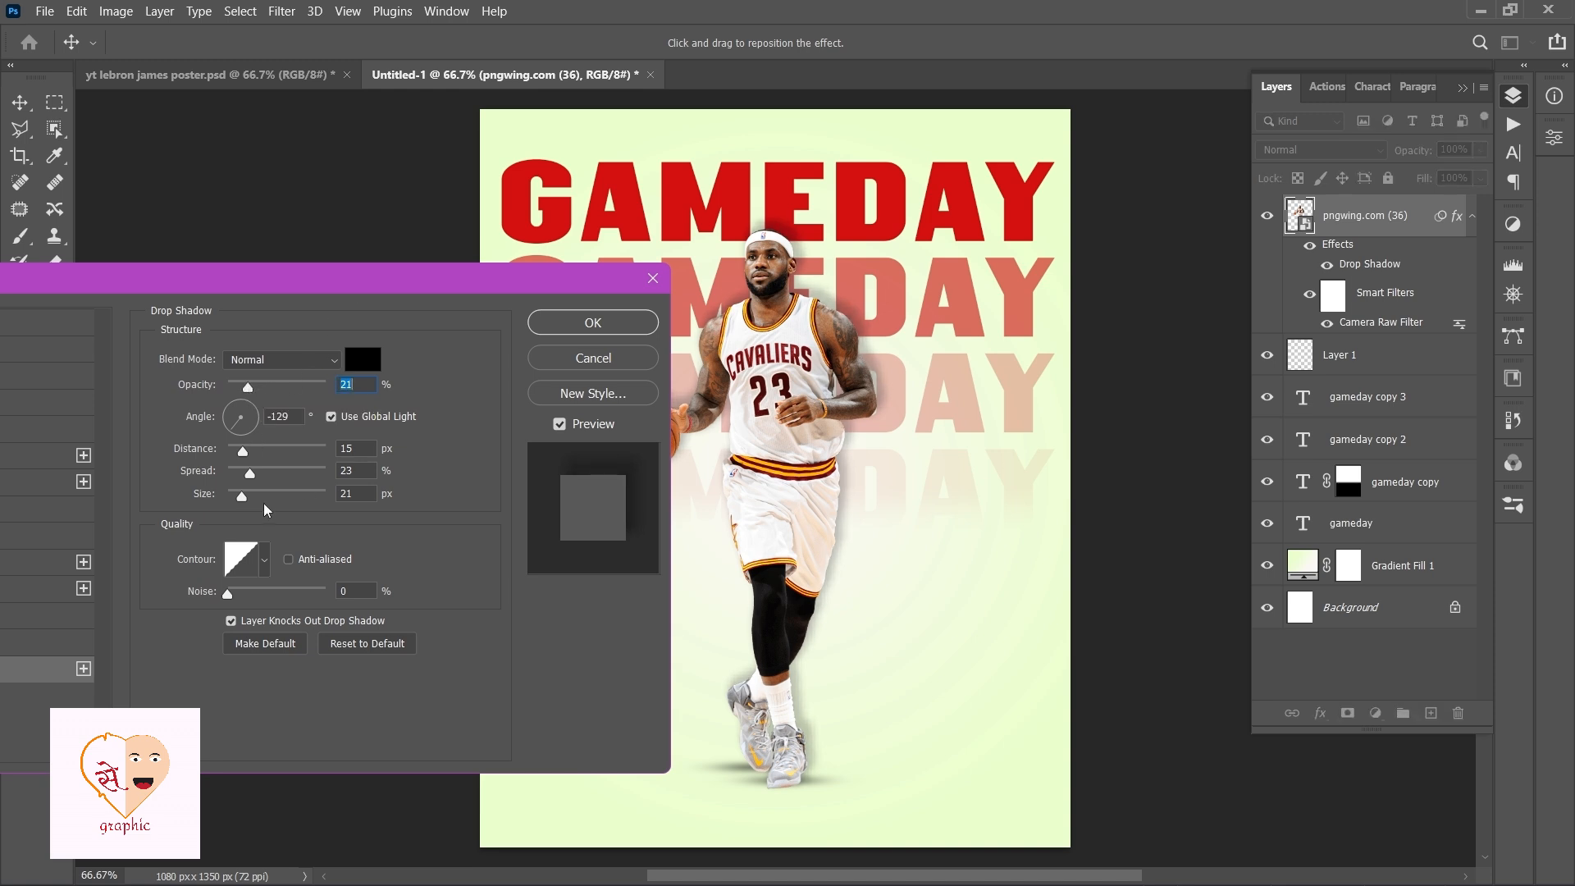
drag(242, 498, 248, 503)
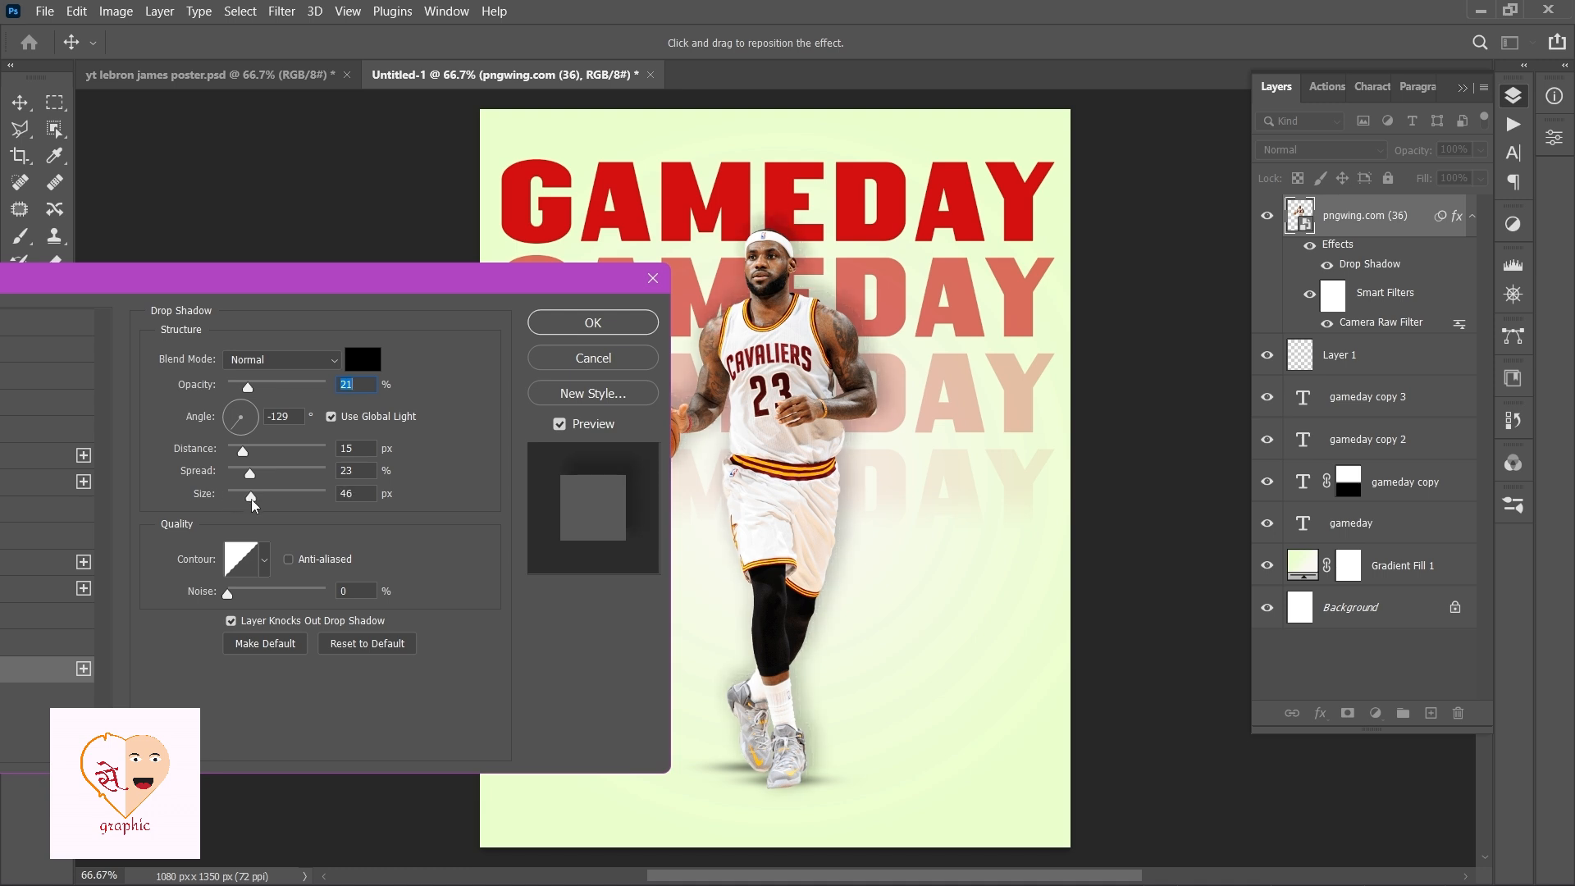
drag(235, 457, 234, 460)
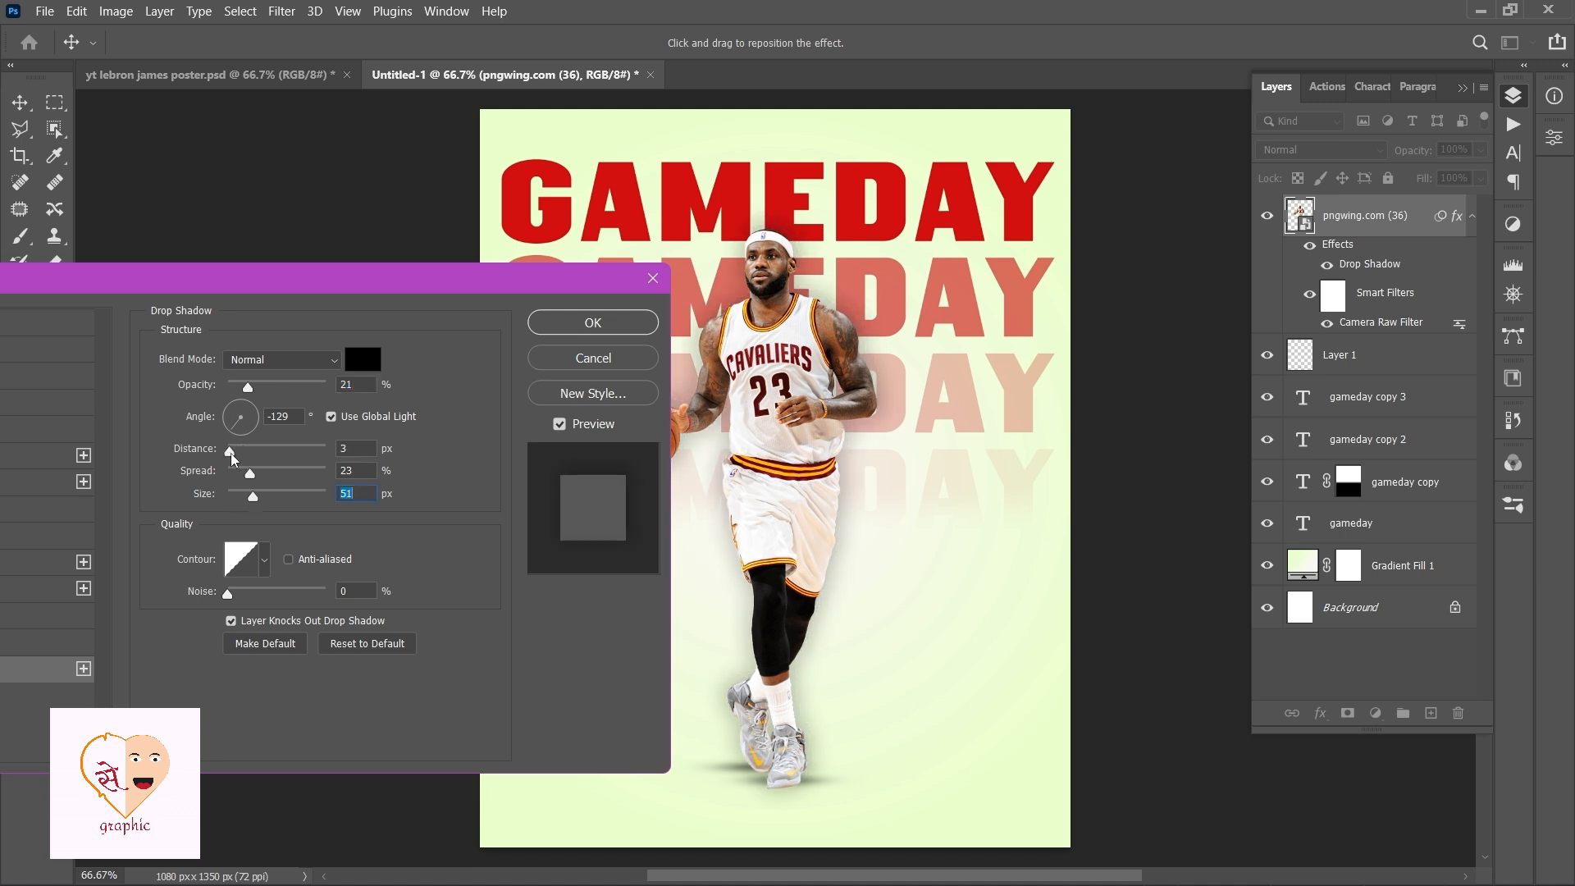
click(546, 323)
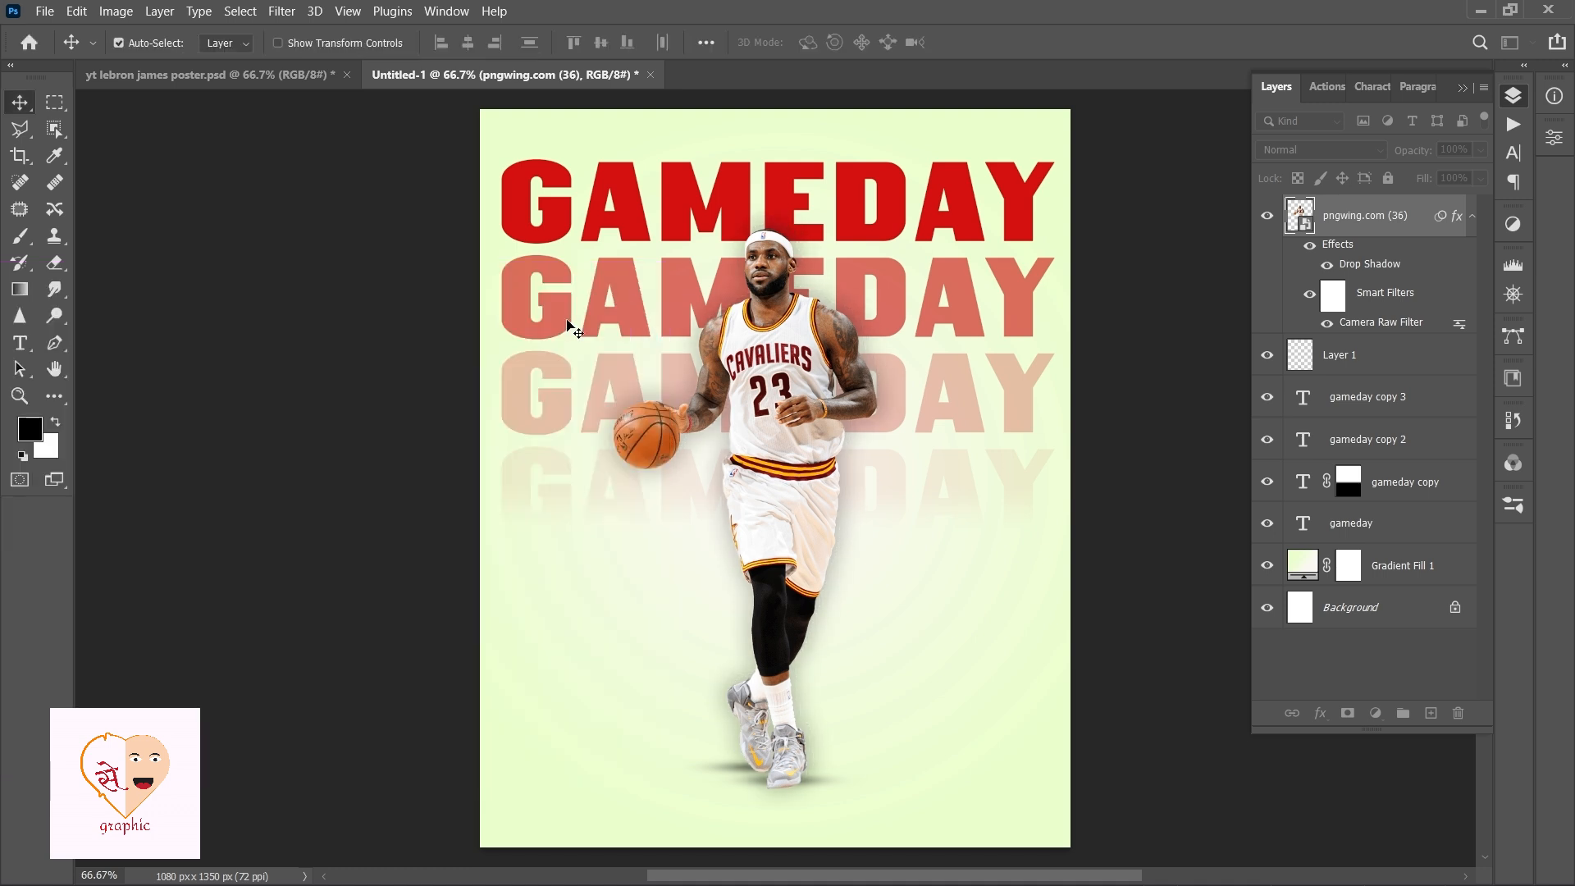
Duplicate the top GAMEDAY title down near the poster's bottom and convert the copy to a smart object.
click(1473, 218)
click(892, 199)
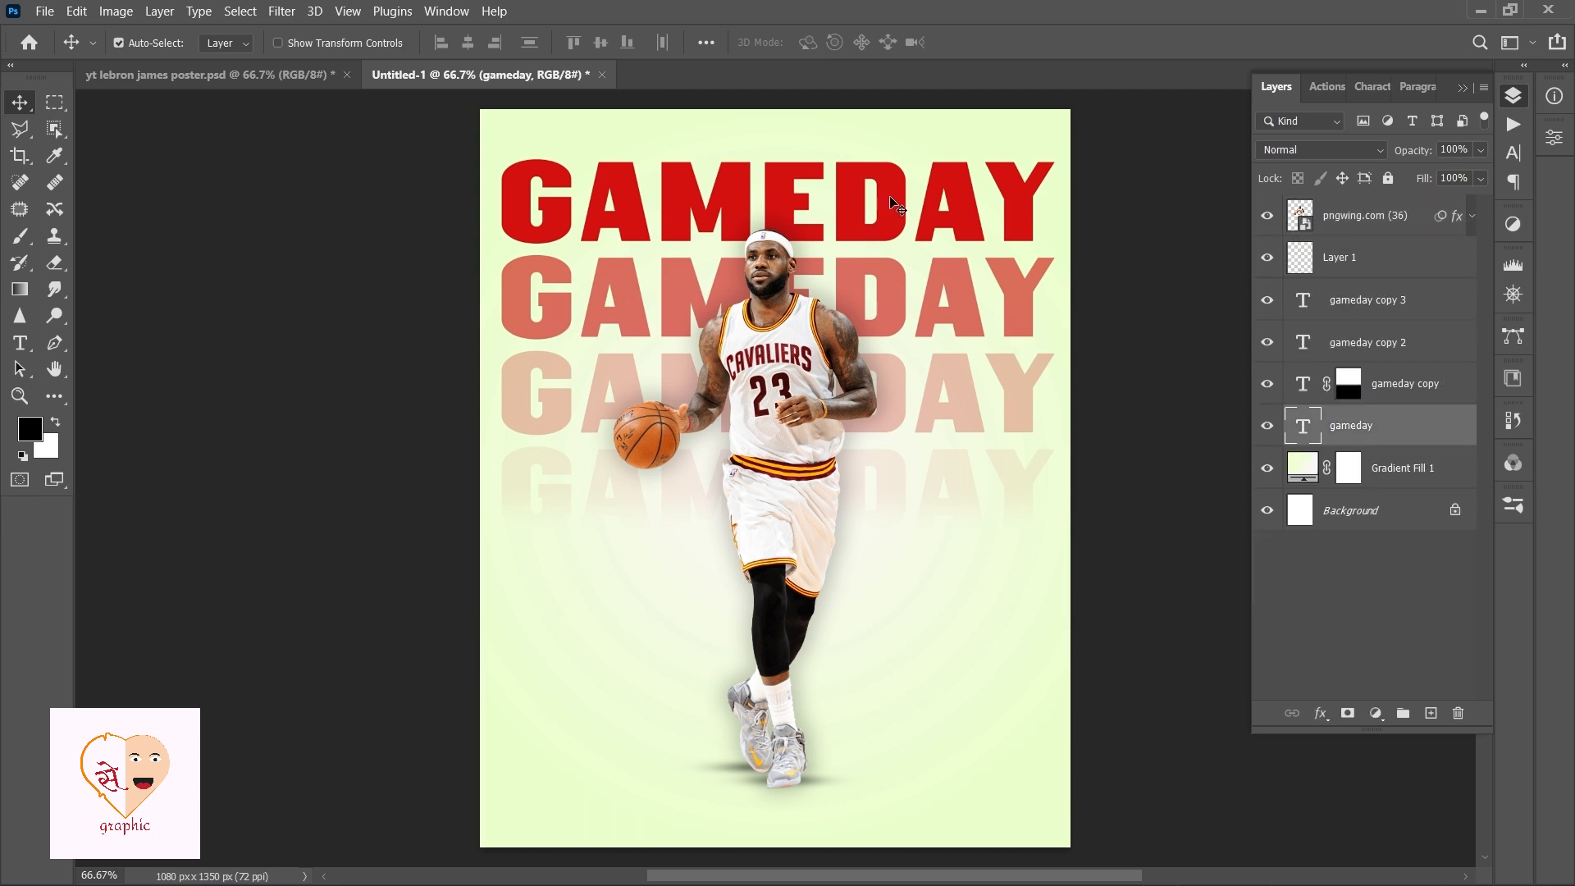
drag(891, 230, 908, 671)
right_click(1355, 421)
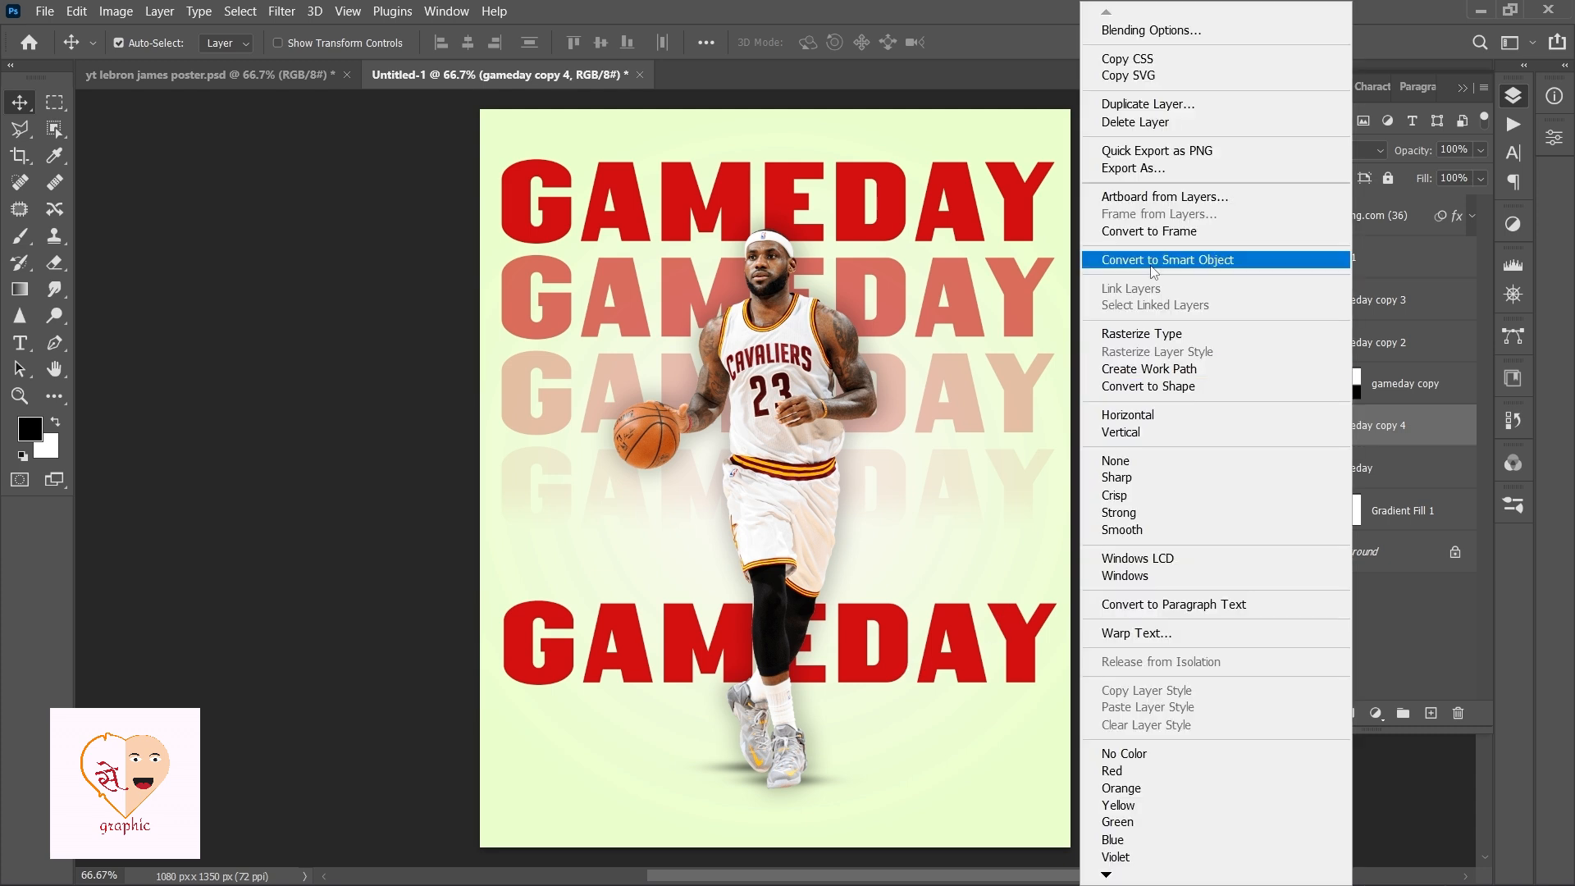
click(1149, 254)
Apply a perspective distortion to the bottom title copy, pulling its top corners inward and spreading its bottom corners wide.
key(ctrl+t)
right_click(931, 642)
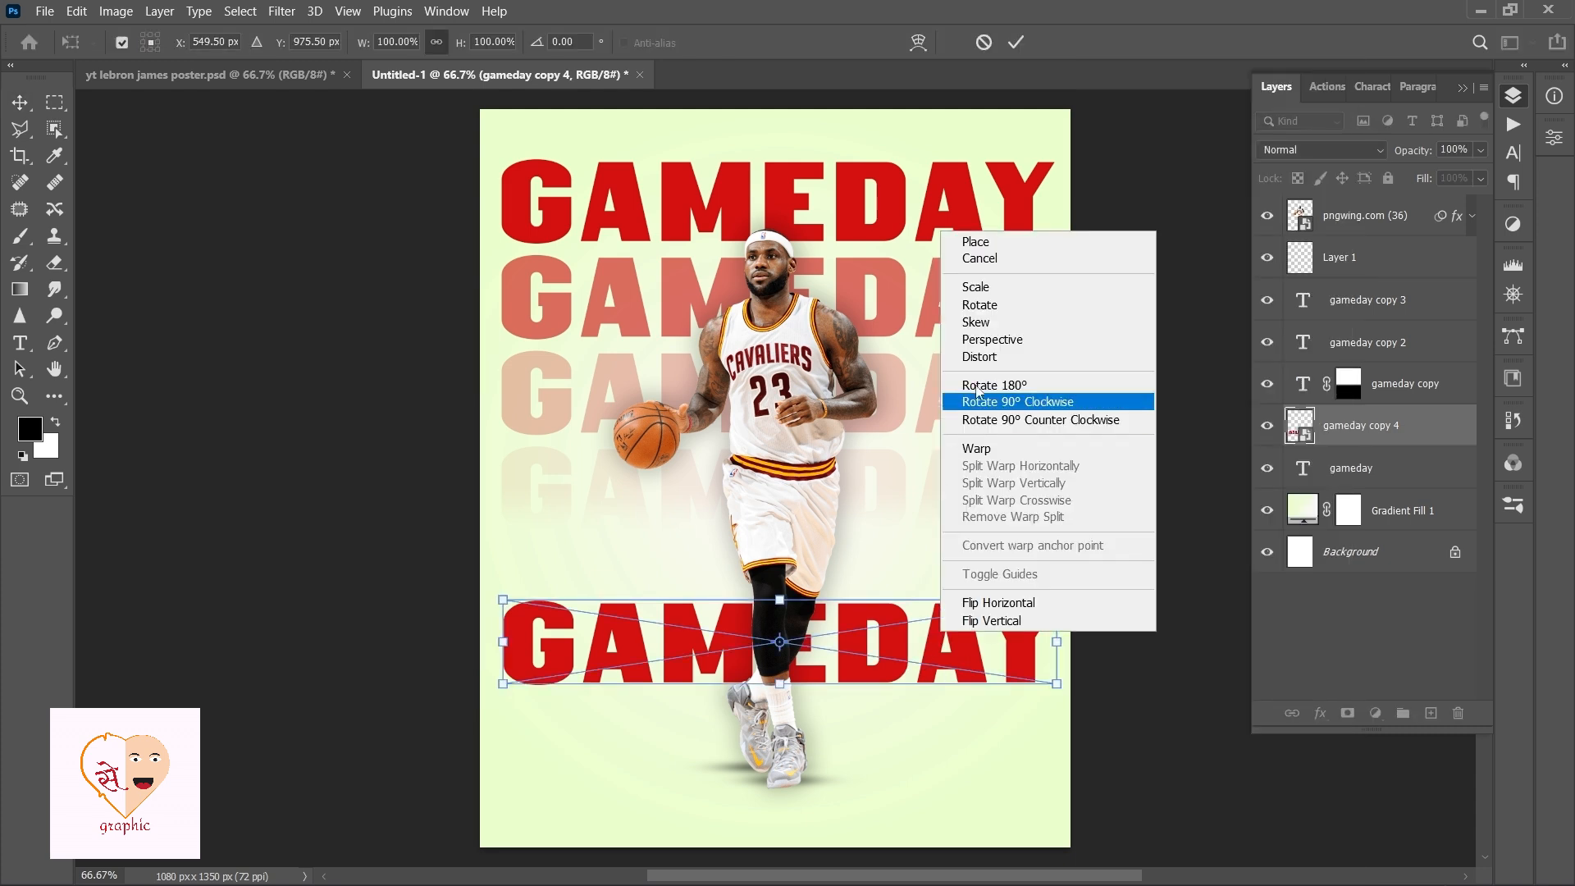
key(Escape)
key(ctrl+minus)
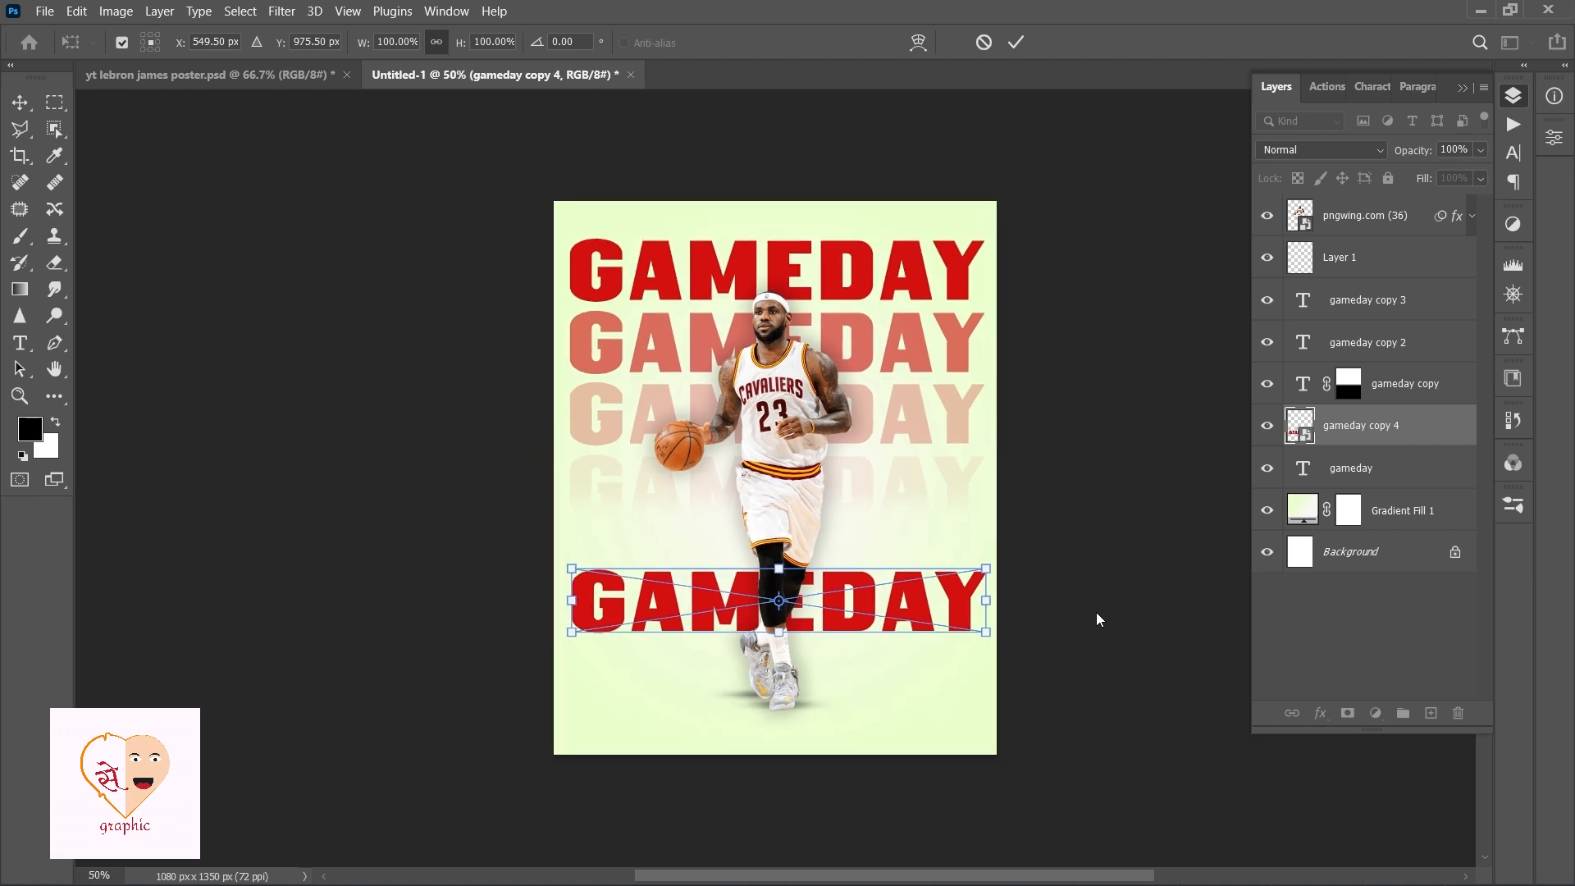
key(ctrl+plus)
key(ctrl+plus)
drag(985, 668, 957, 340)
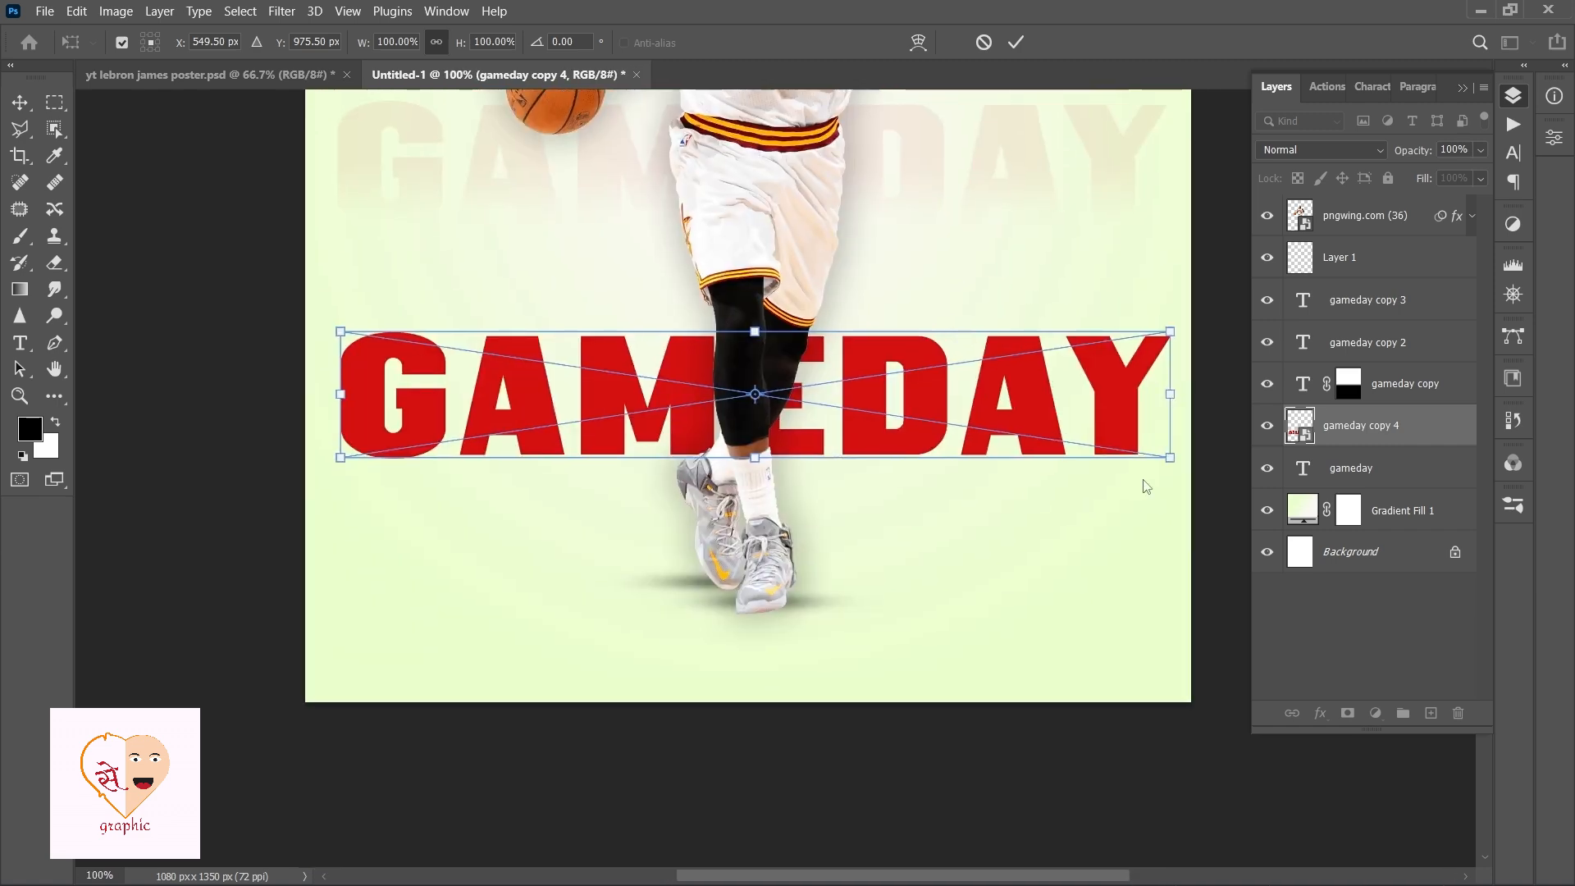
drag(1170, 459, 1239, 455)
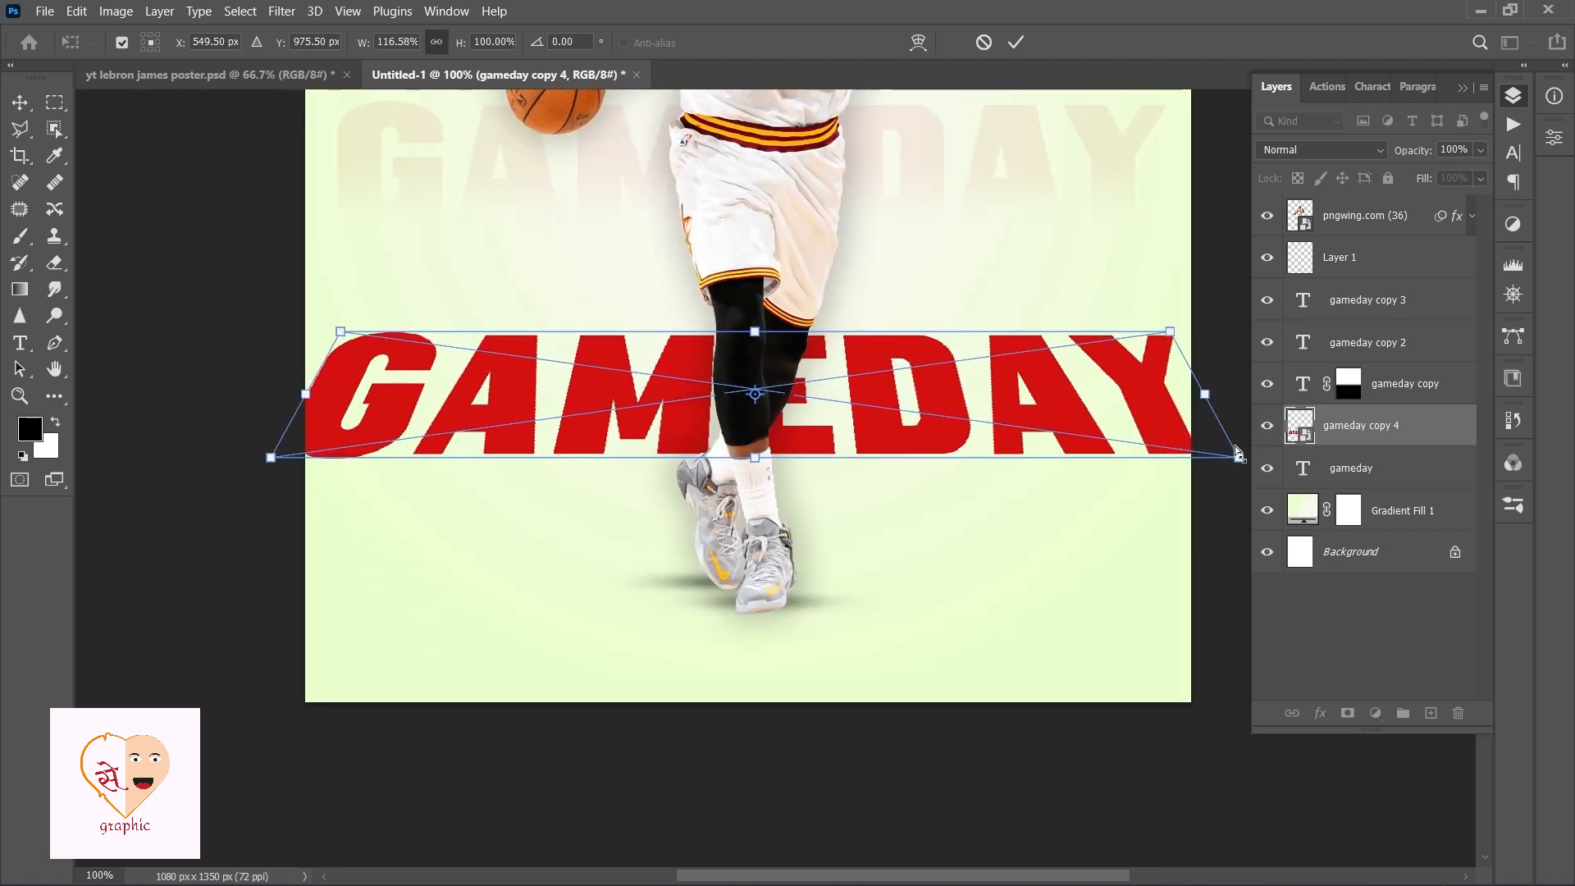
drag(343, 335, 428, 359)
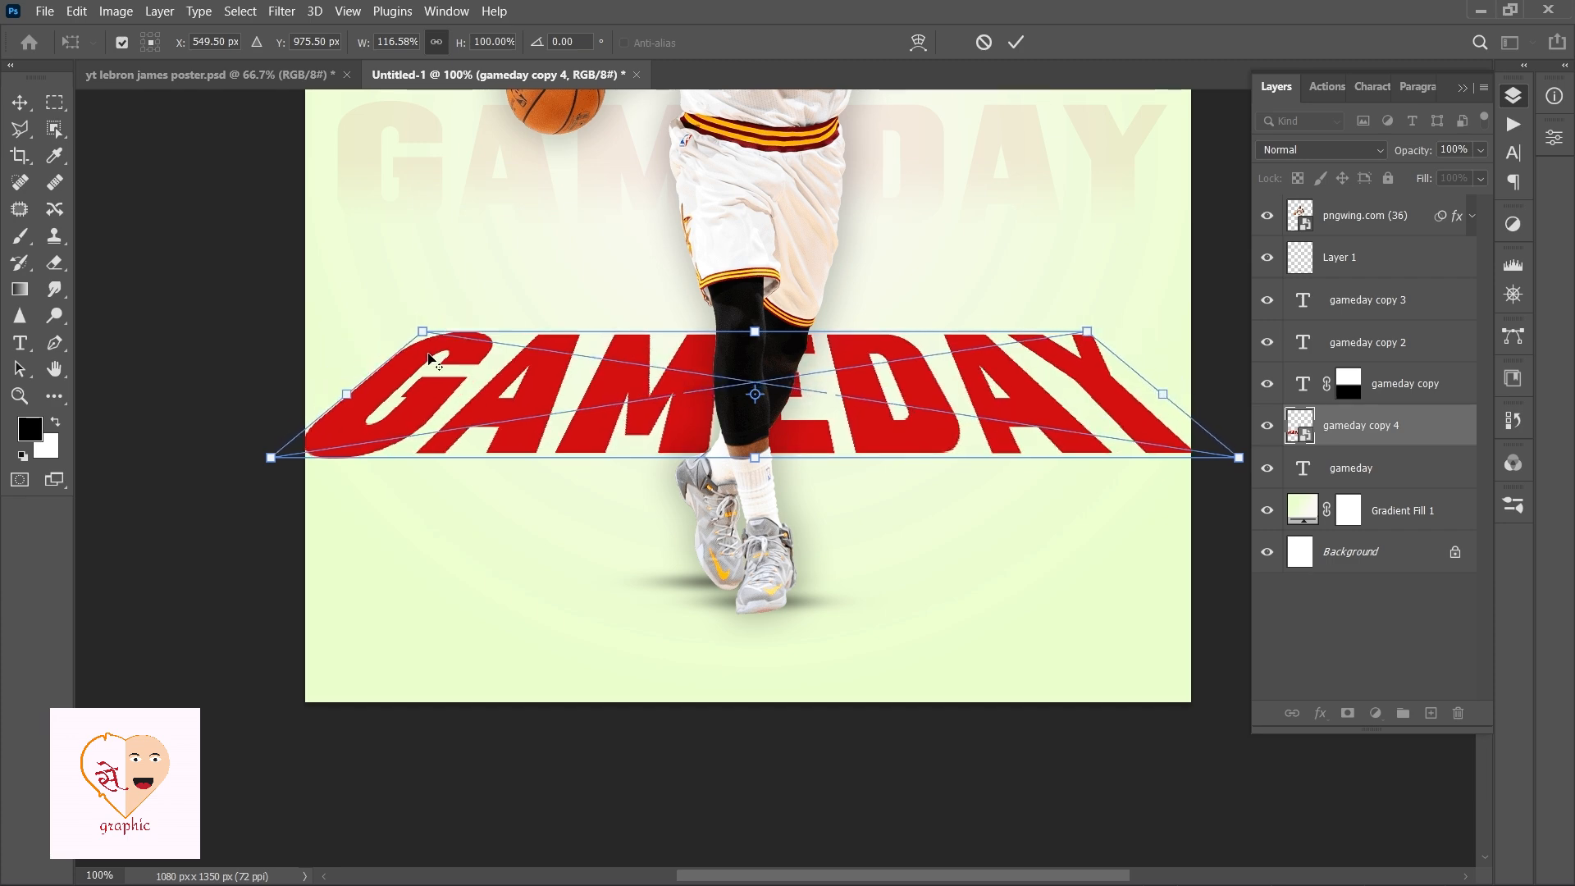
key(ctrl+plus)
key(ctrl+minus)
key(ctrl+minus)
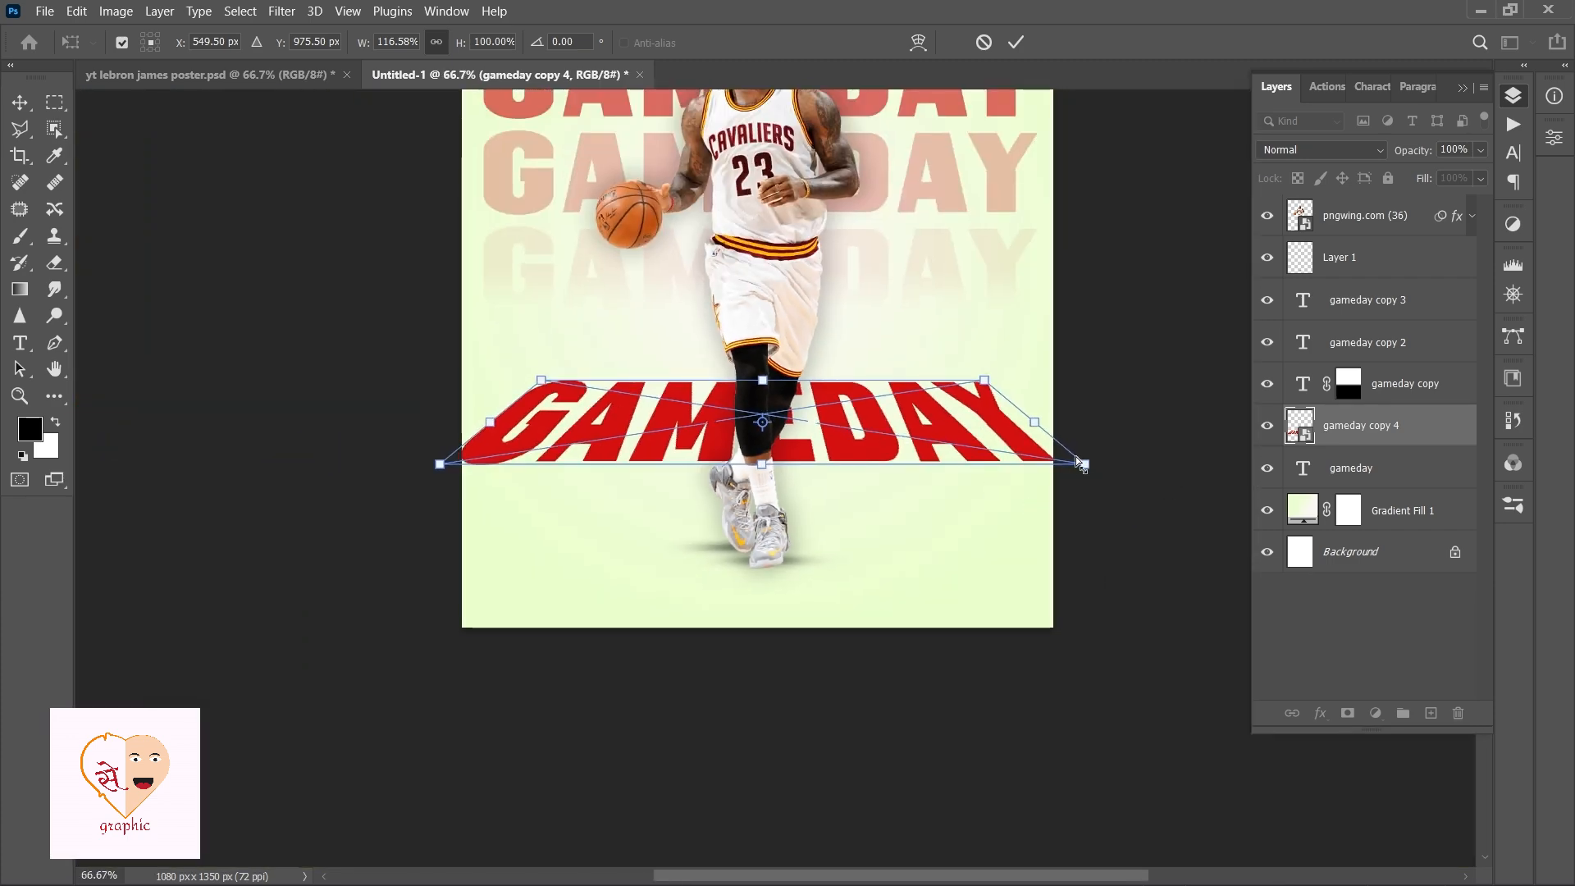
drag(1086, 465, 1185, 465)
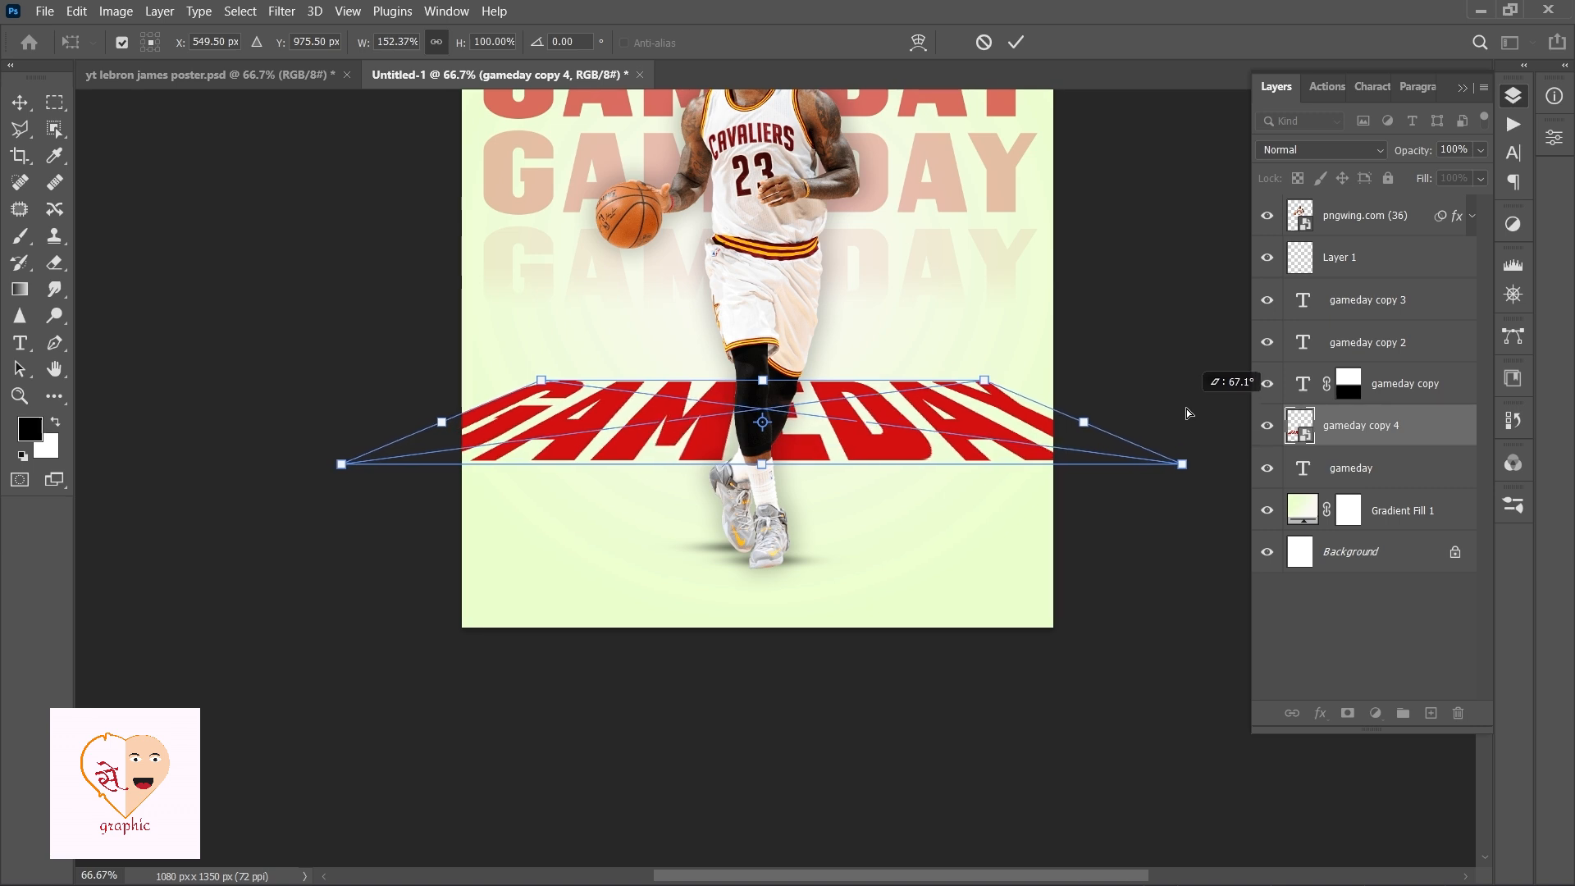
drag(987, 380, 946, 381)
drag(1185, 465, 1212, 464)
Move the distorted title down onto the poster's bottom edge, widen its perspective further and commit the transform.
drag(900, 453, 894, 627)
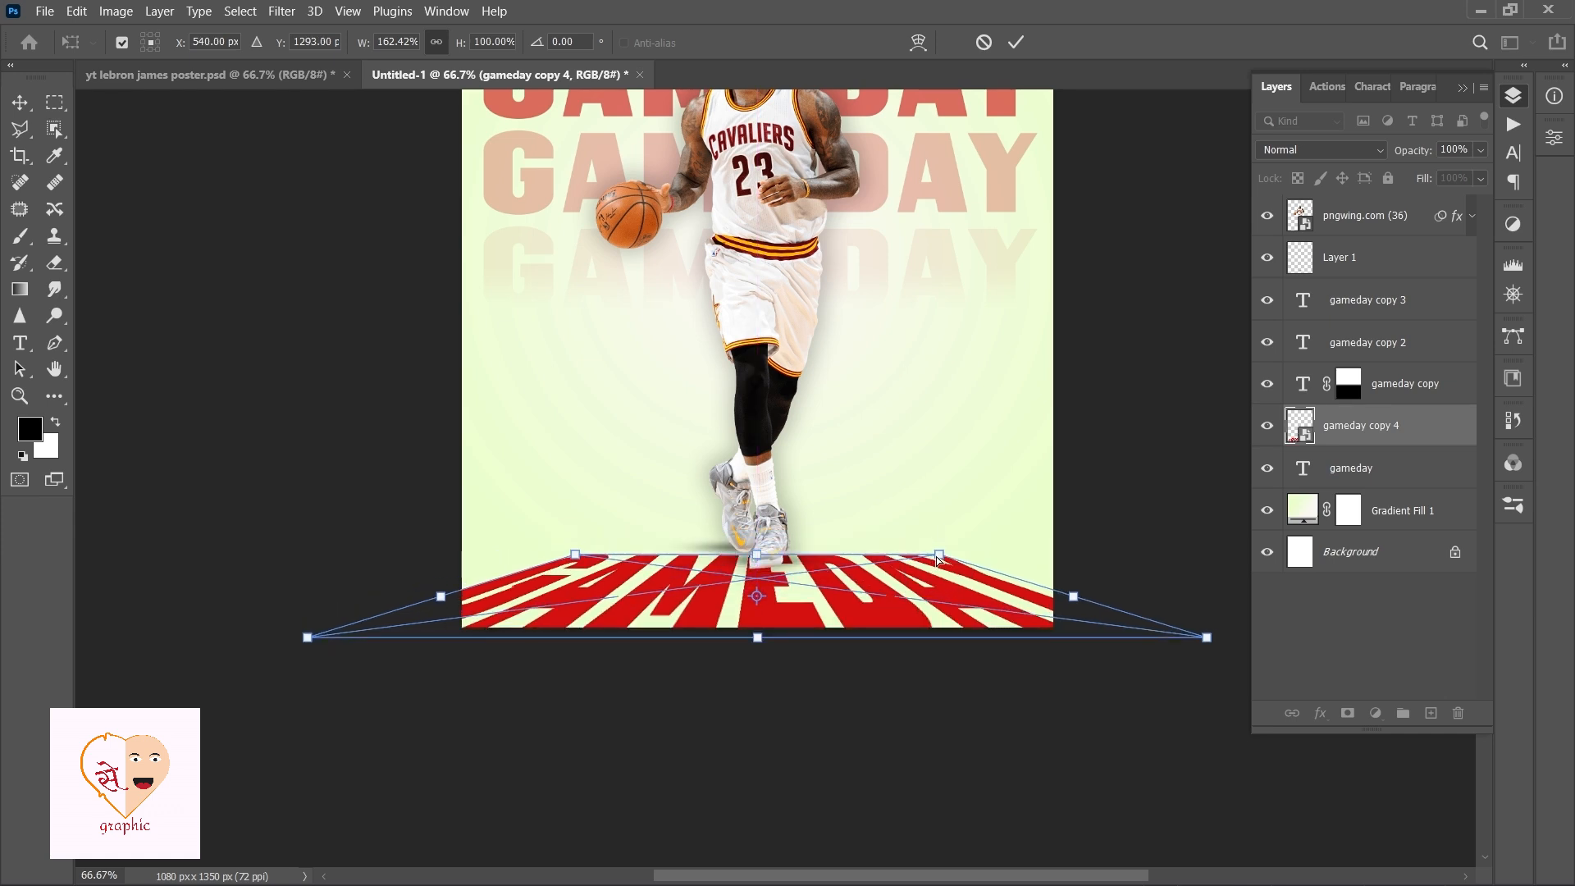
drag(939, 561, 1014, 505)
drag(920, 596, 923, 599)
drag(1207, 637, 1252, 567)
drag(966, 581, 1031, 538)
drag(920, 608, 922, 599)
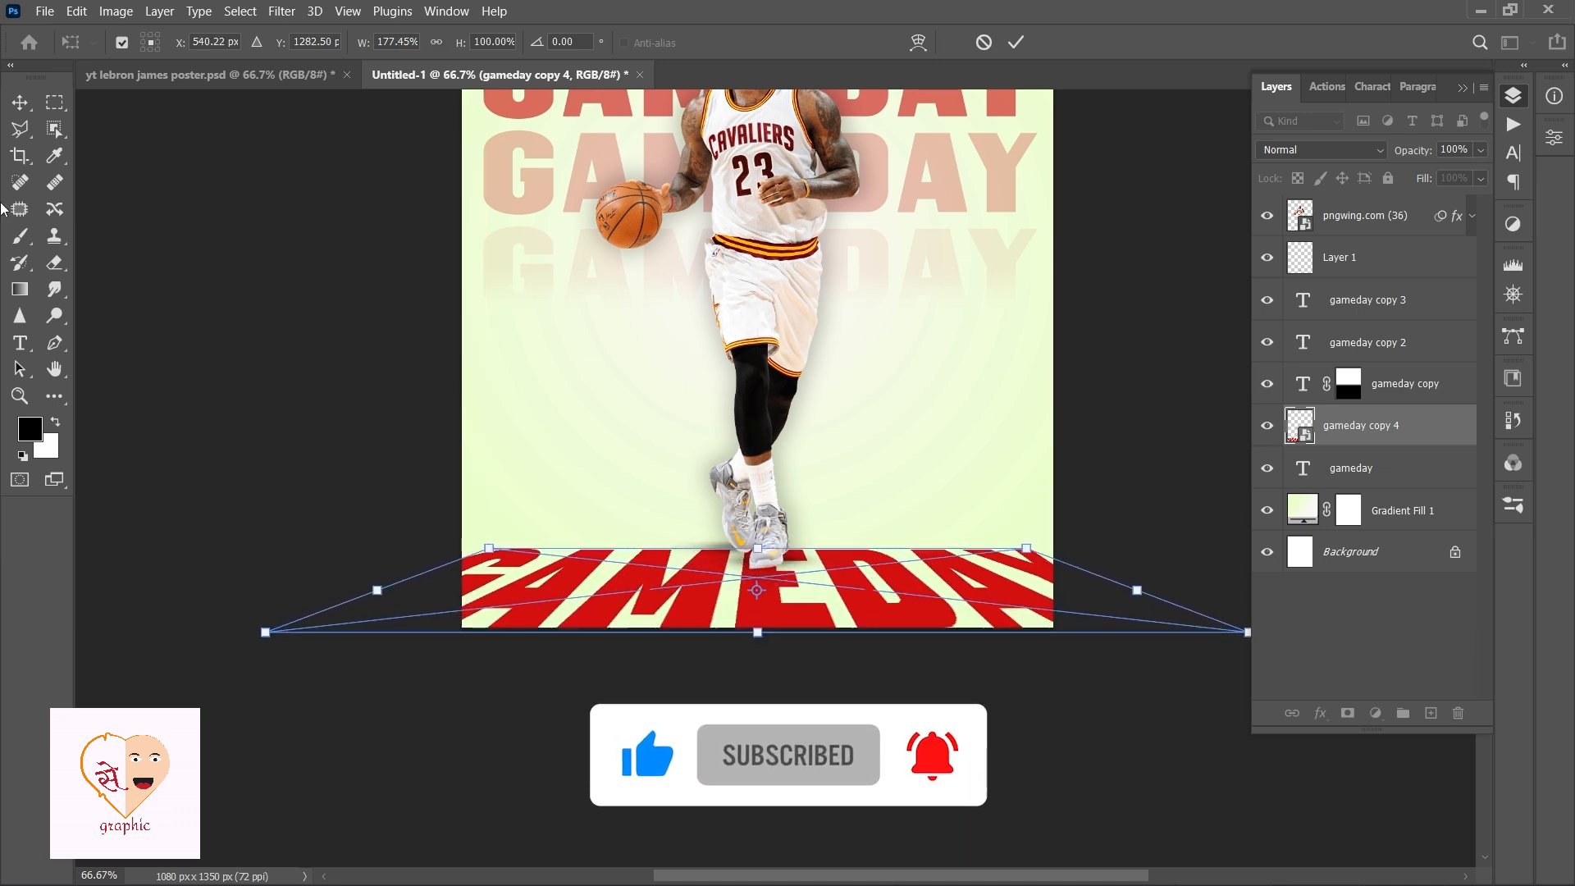
key(Return)
Select the four stacked GAMEDAY title rows, stretch them vertically to fill more of the poster and shift them slightly upward.
click(1362, 215)
shift+click(1361, 259)
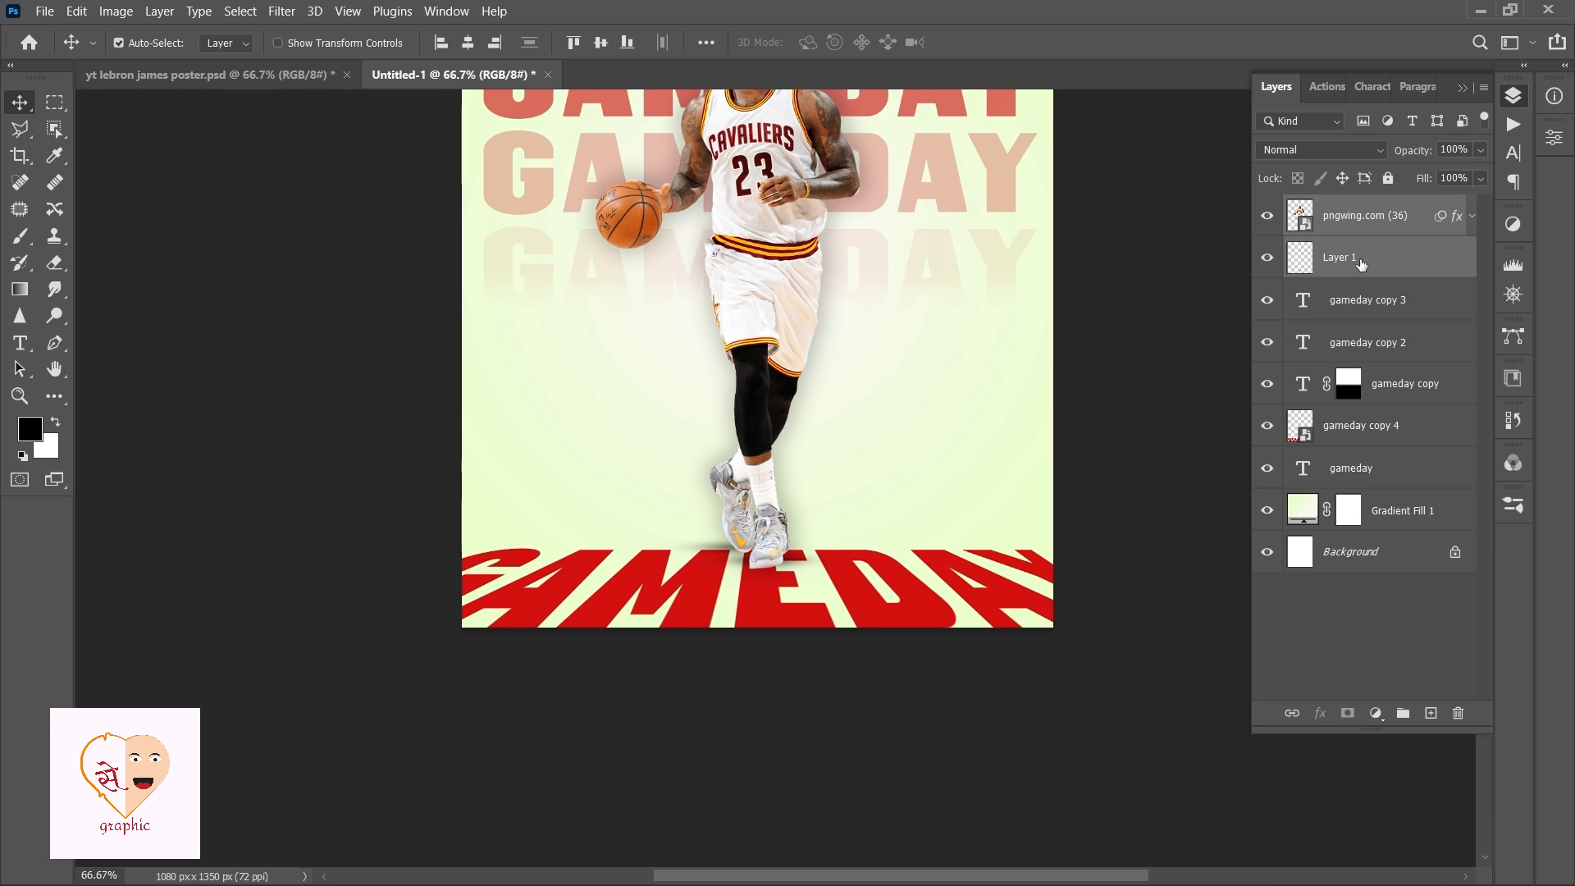
click(1332, 660)
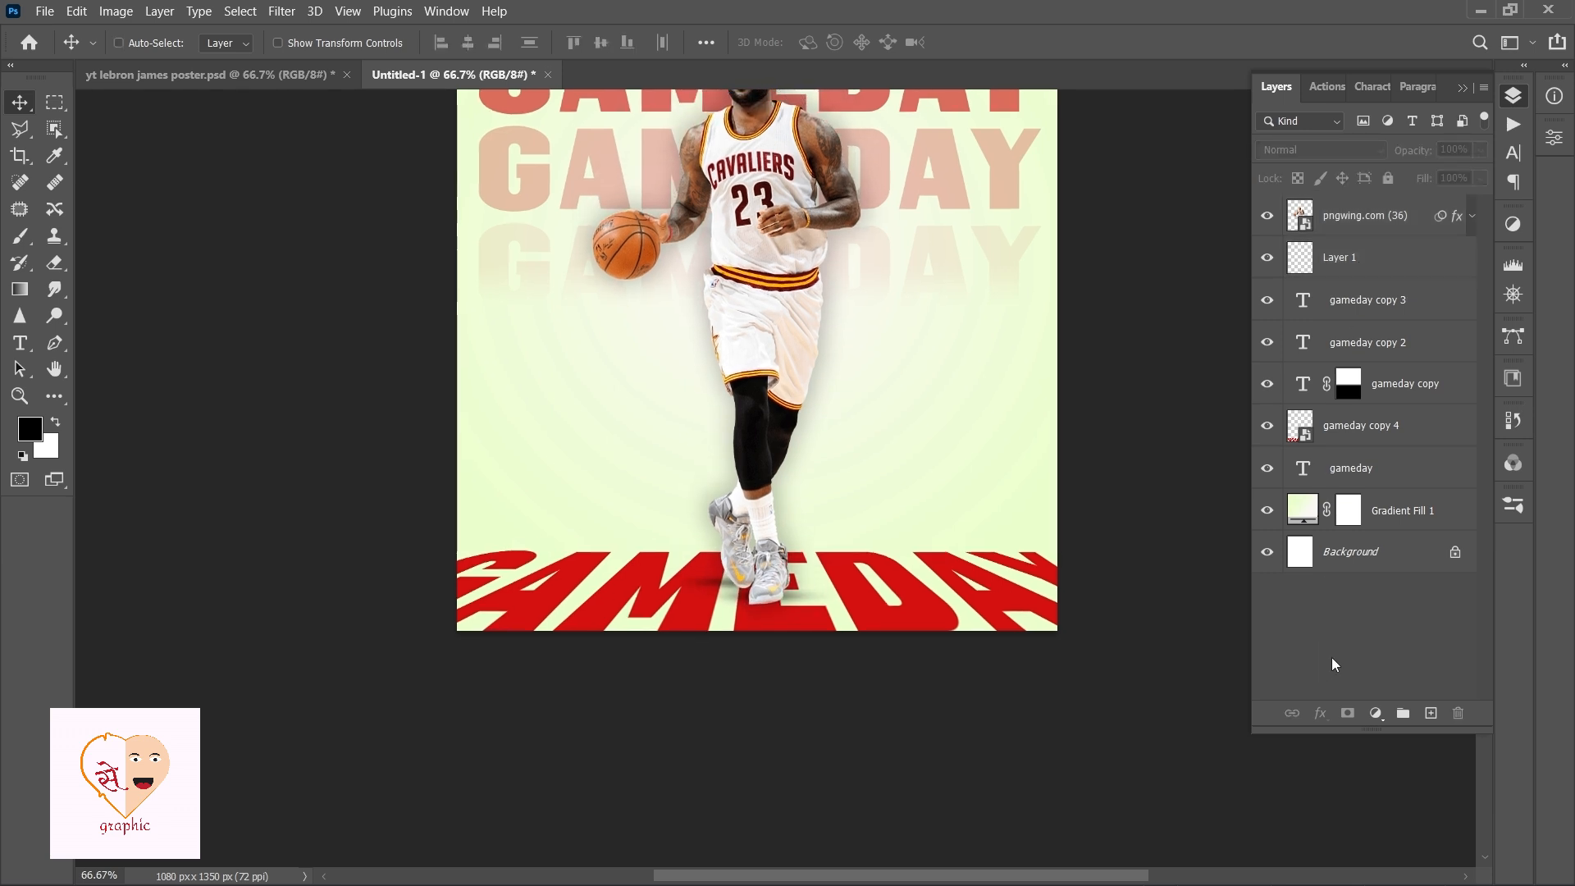
key(ctrl+0)
ctrl+click(884, 215)
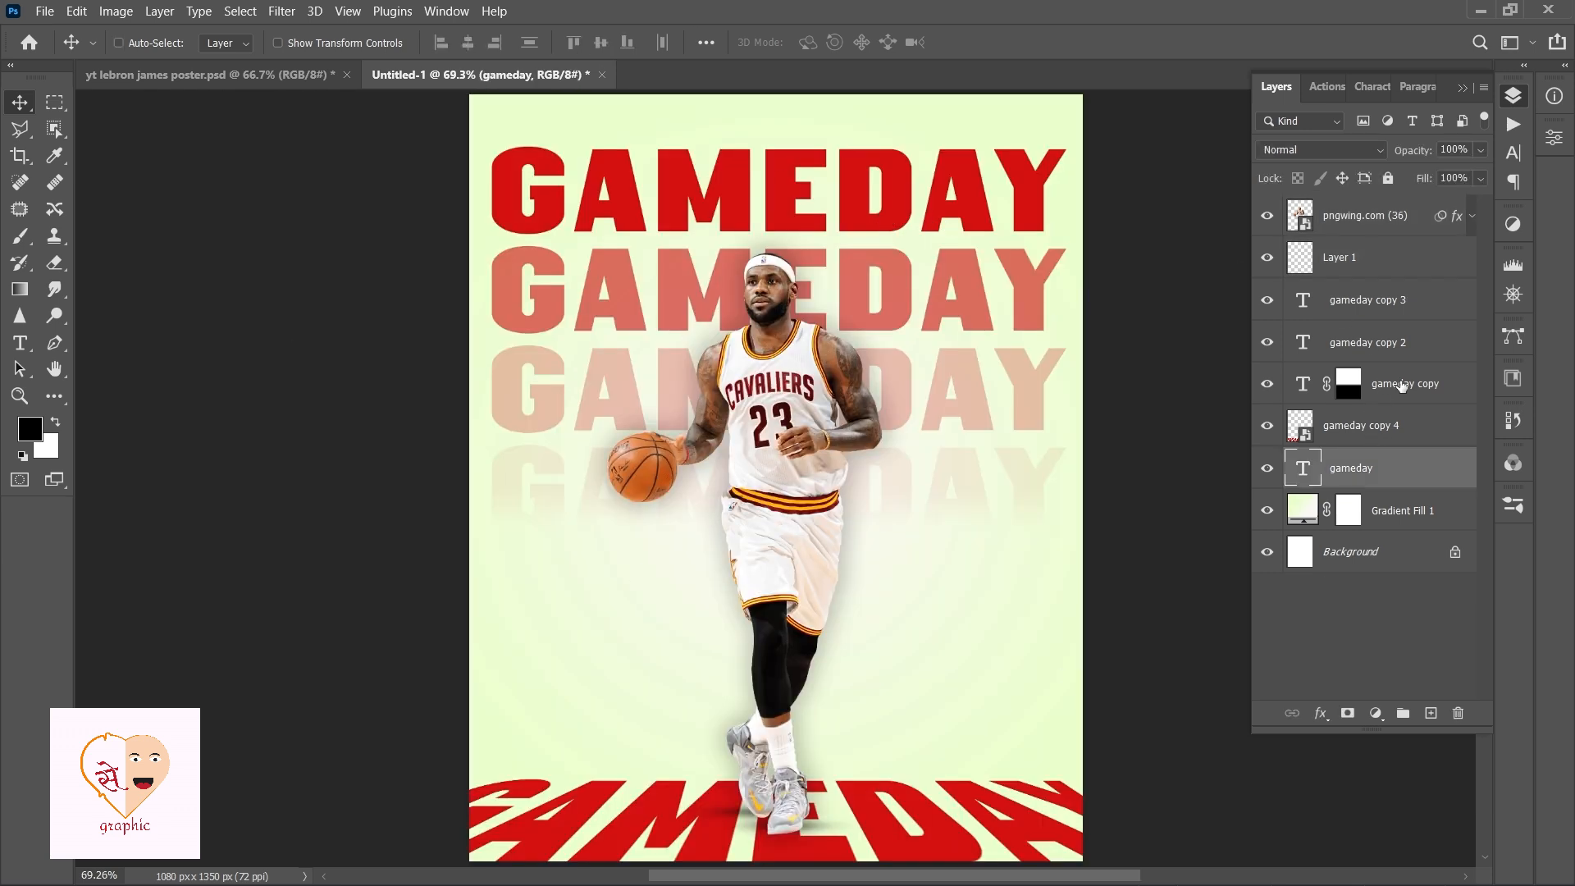
ctrl+click(1403, 385)
ctrl+click(1386, 342)
ctrl+click(1386, 300)
key(ctrl+t)
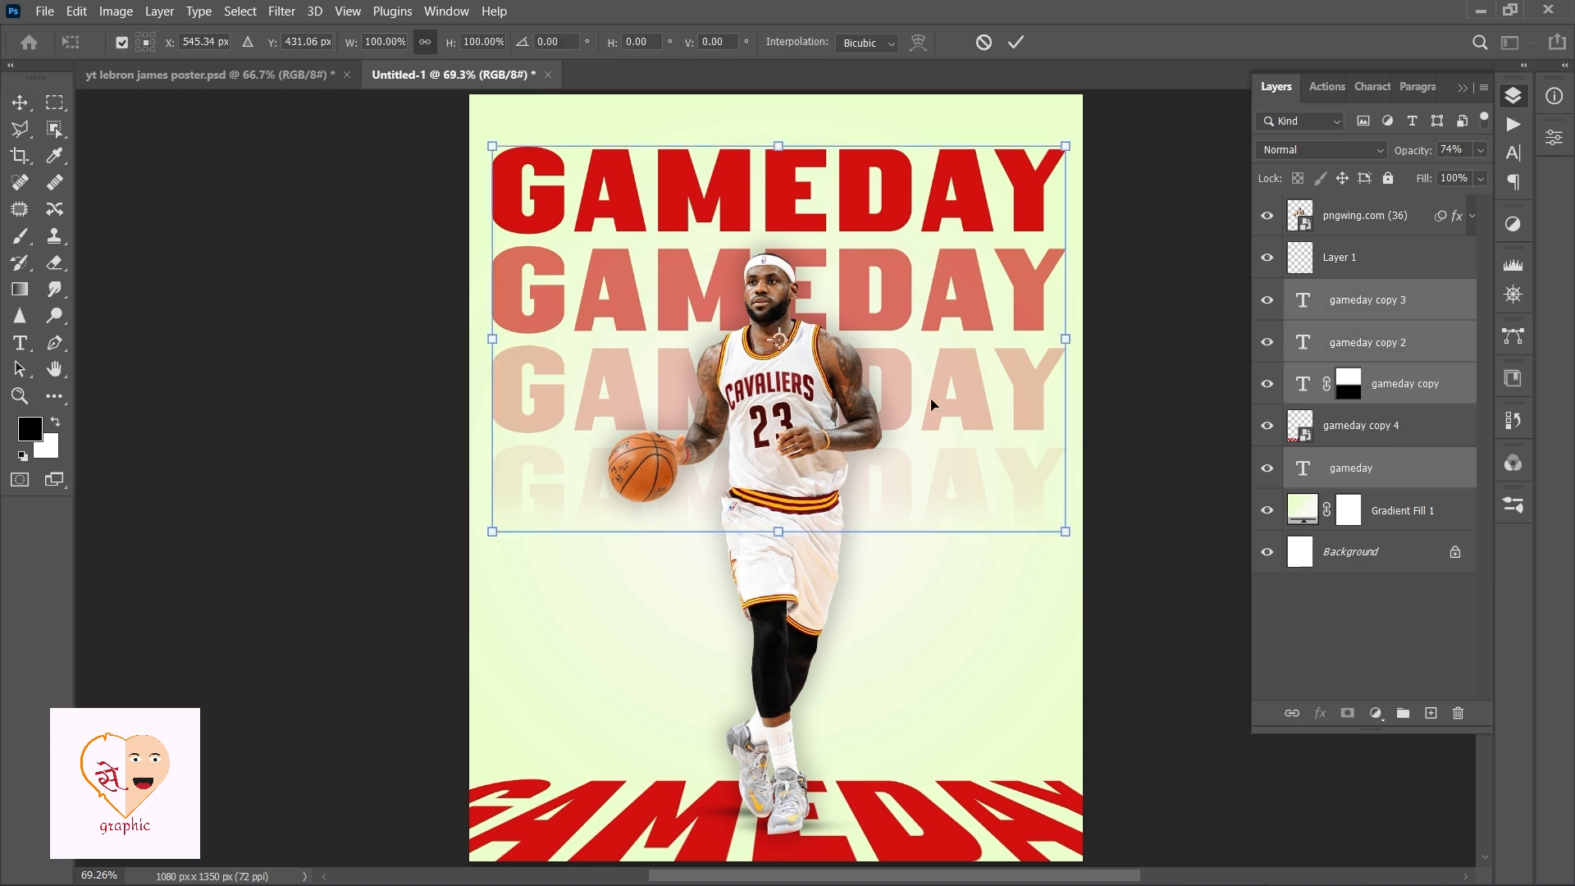
drag(776, 542, 773, 809)
key(Return)
drag(885, 641, 881, 565)
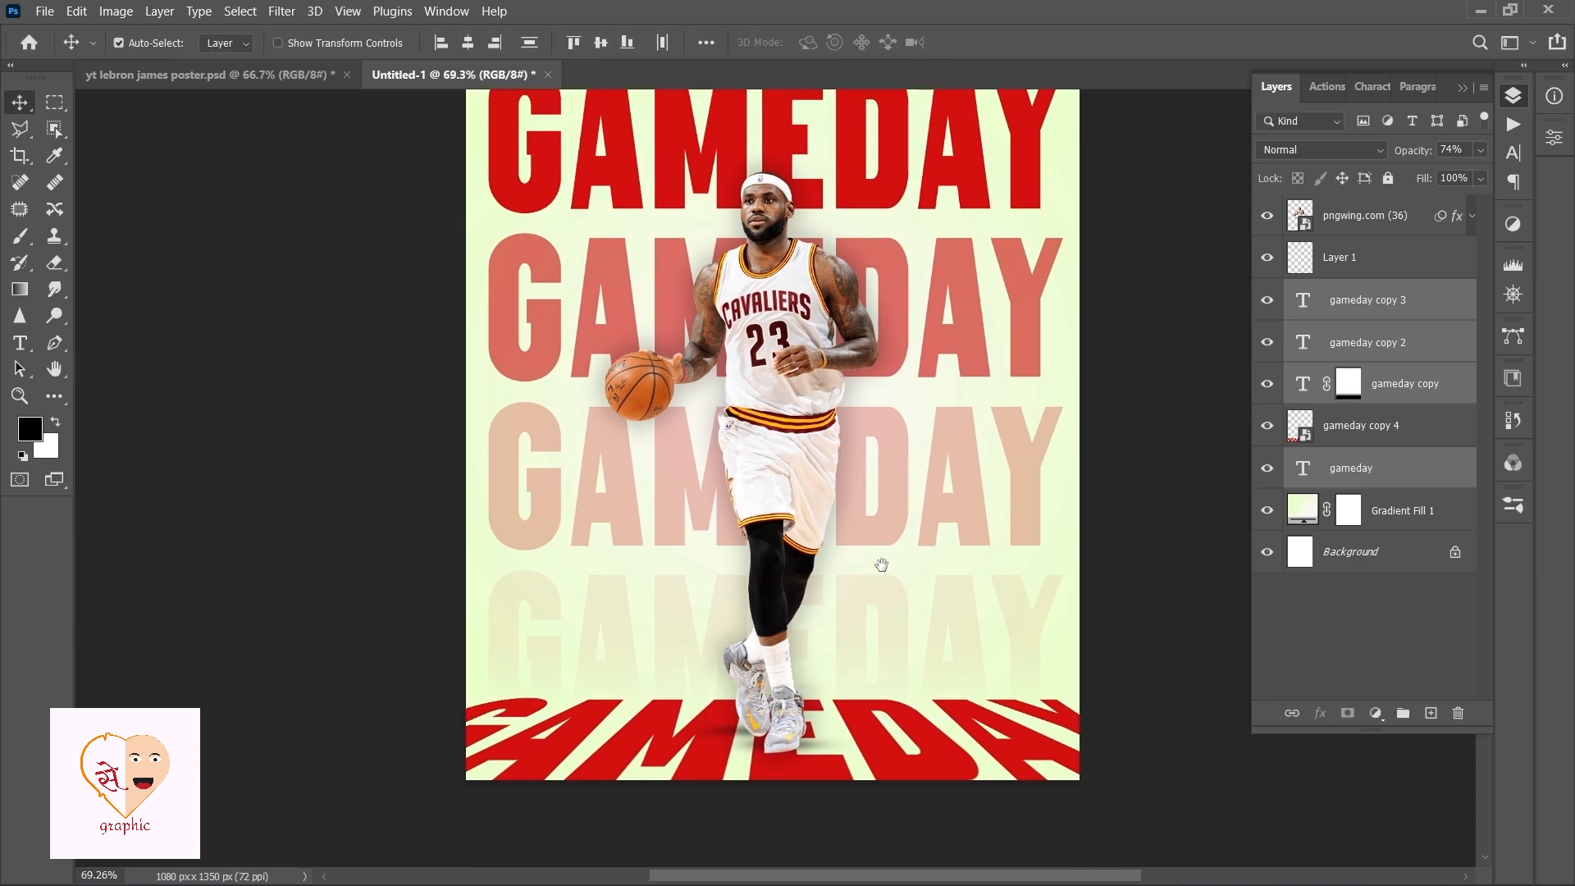
key(ctrl+0)
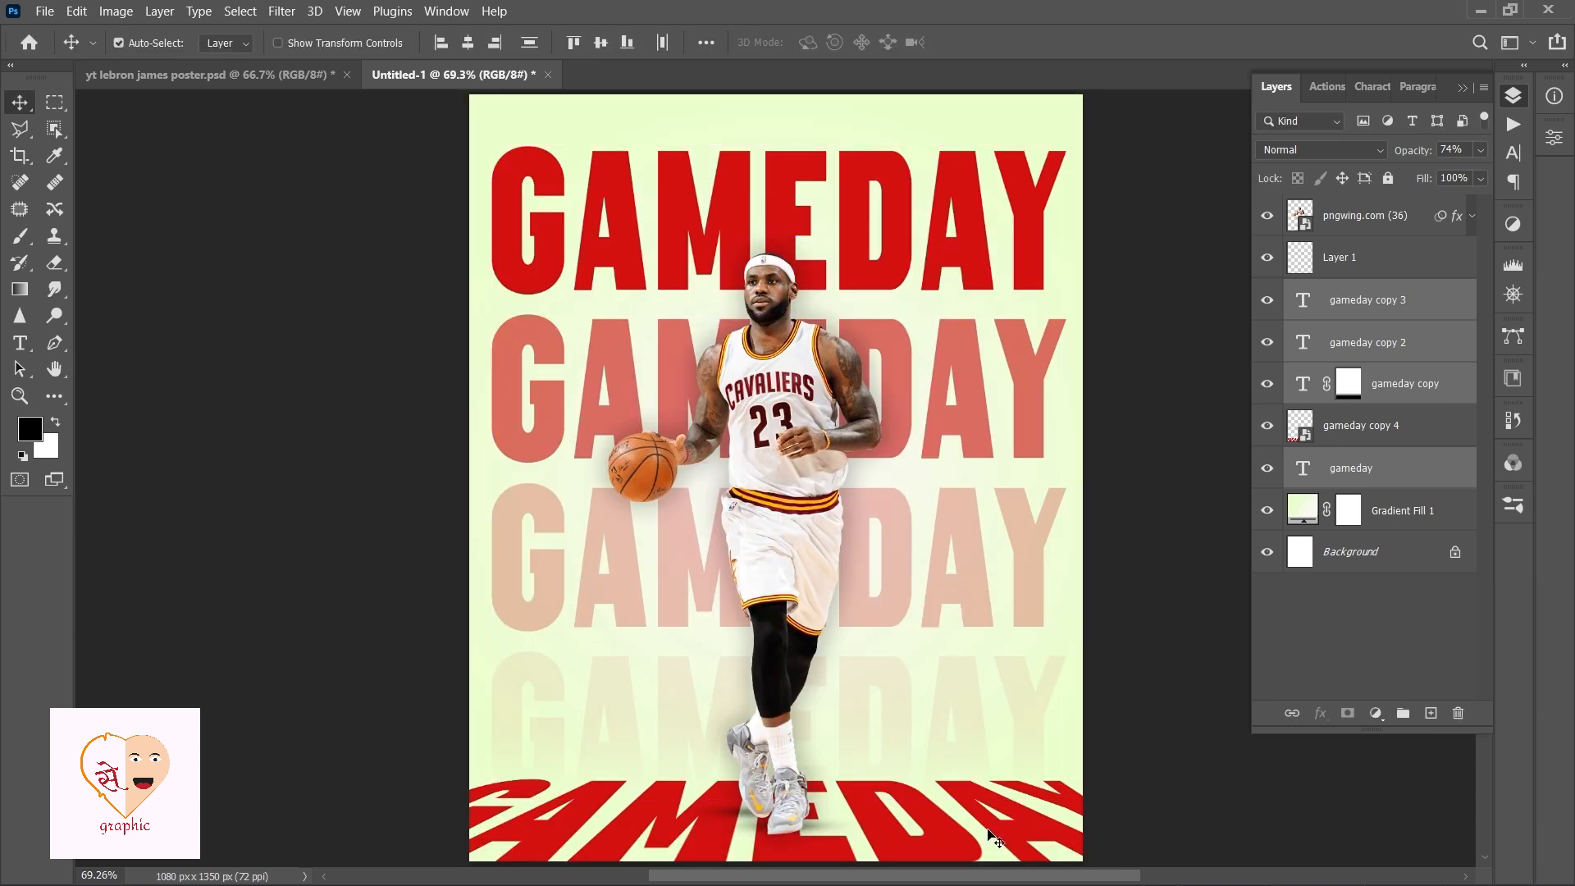
Add a Gradient Overlay to the bottom perspective title with color stops B4C997 and EBFFCE, reversed, at 90°.
click(1021, 831)
click(1319, 716)
click(1363, 657)
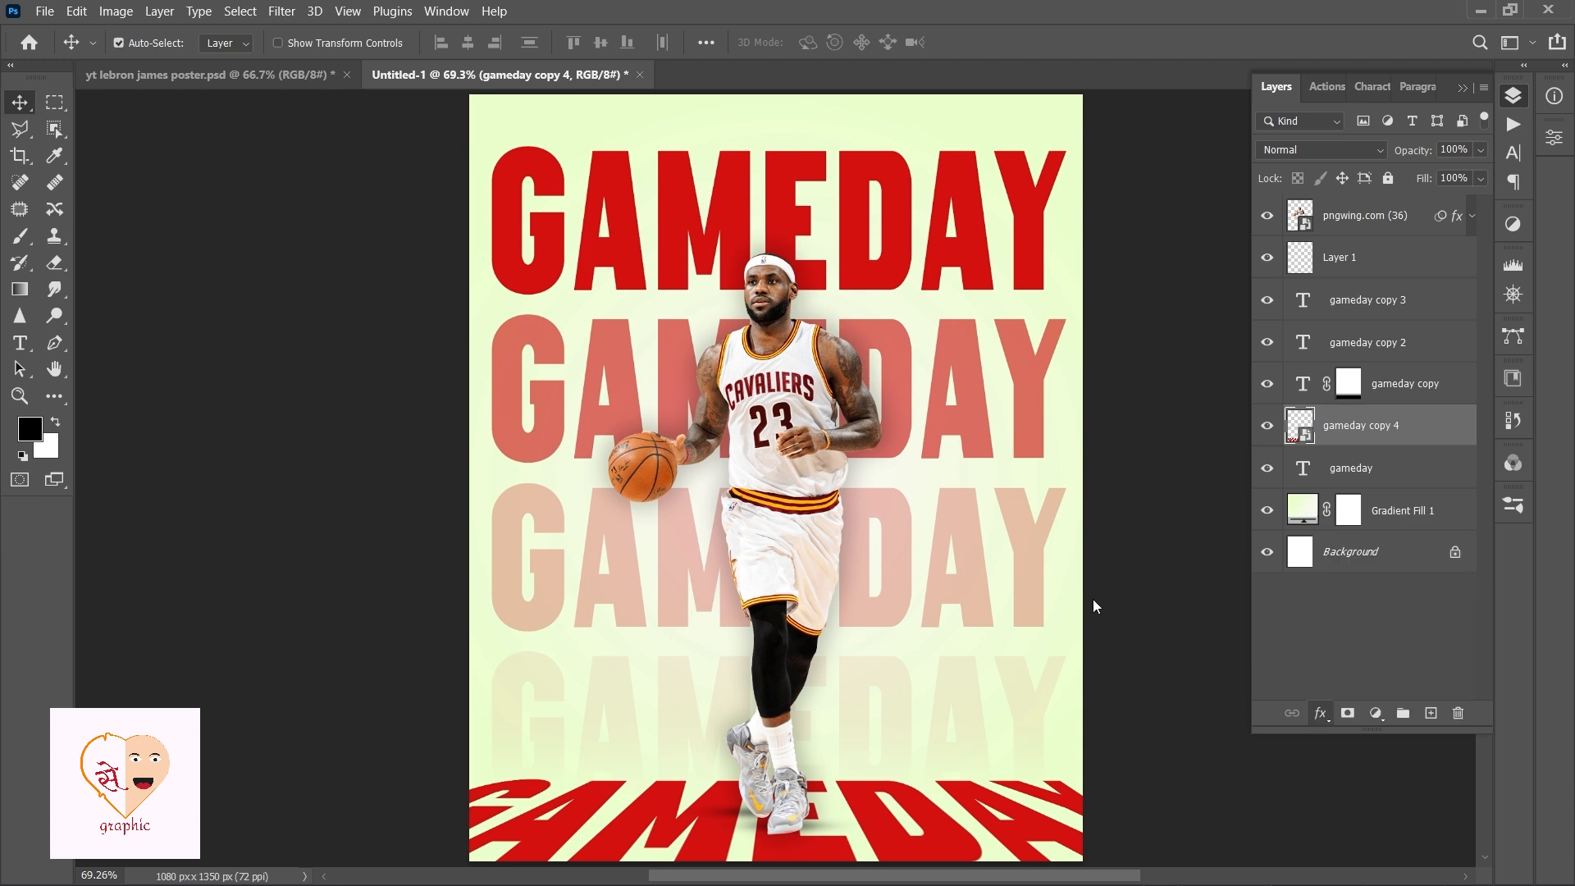
click(400, 407)
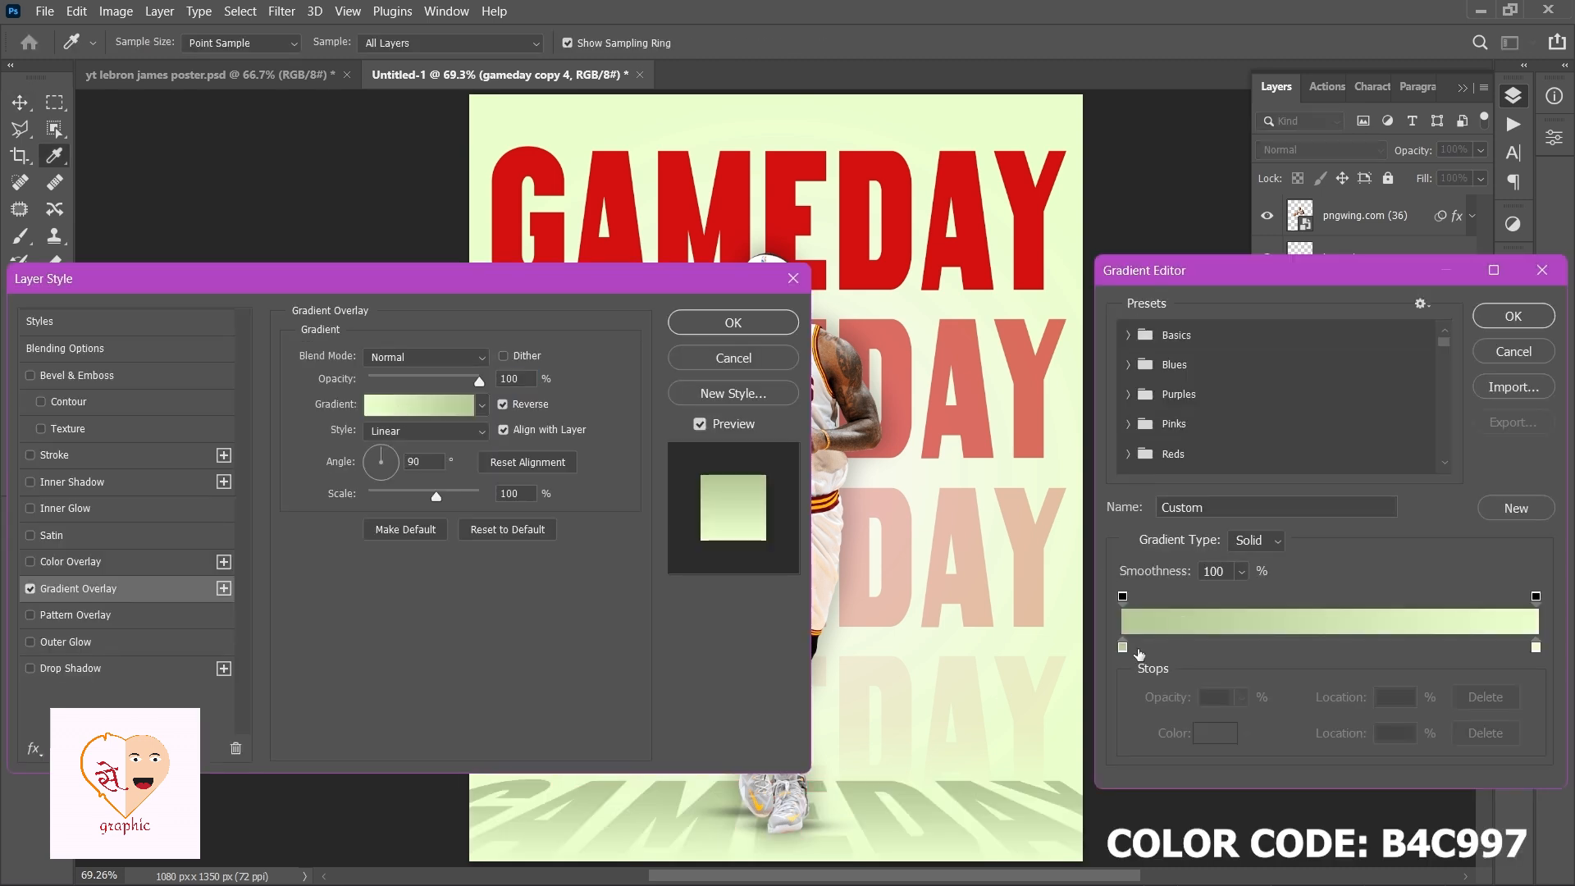
click(1126, 648)
click(1222, 738)
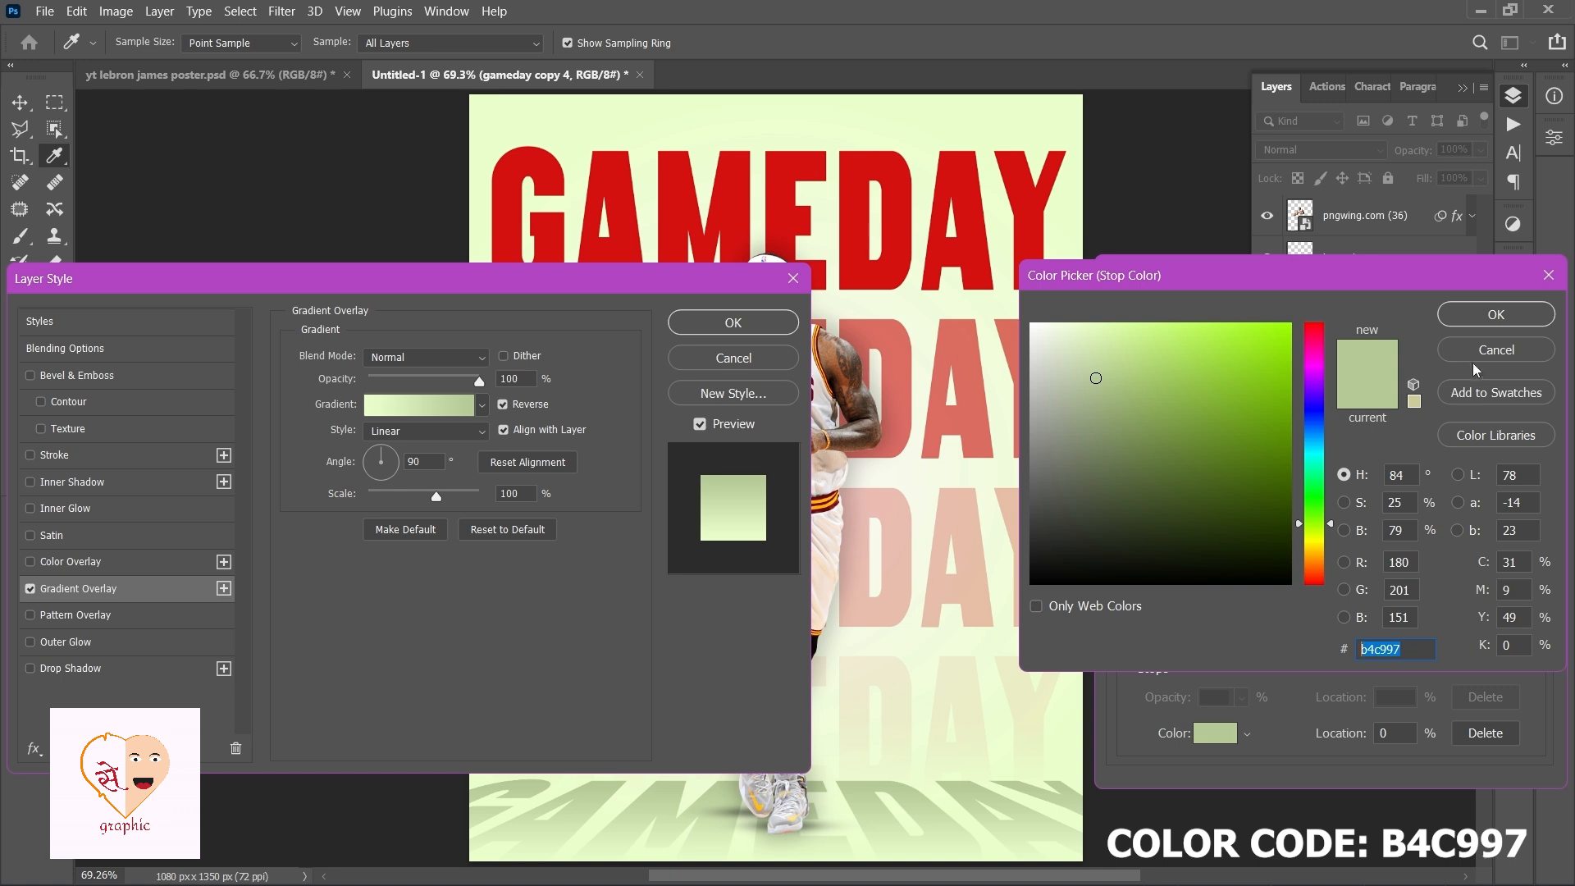
click(1481, 324)
click(1536, 647)
click(1215, 732)
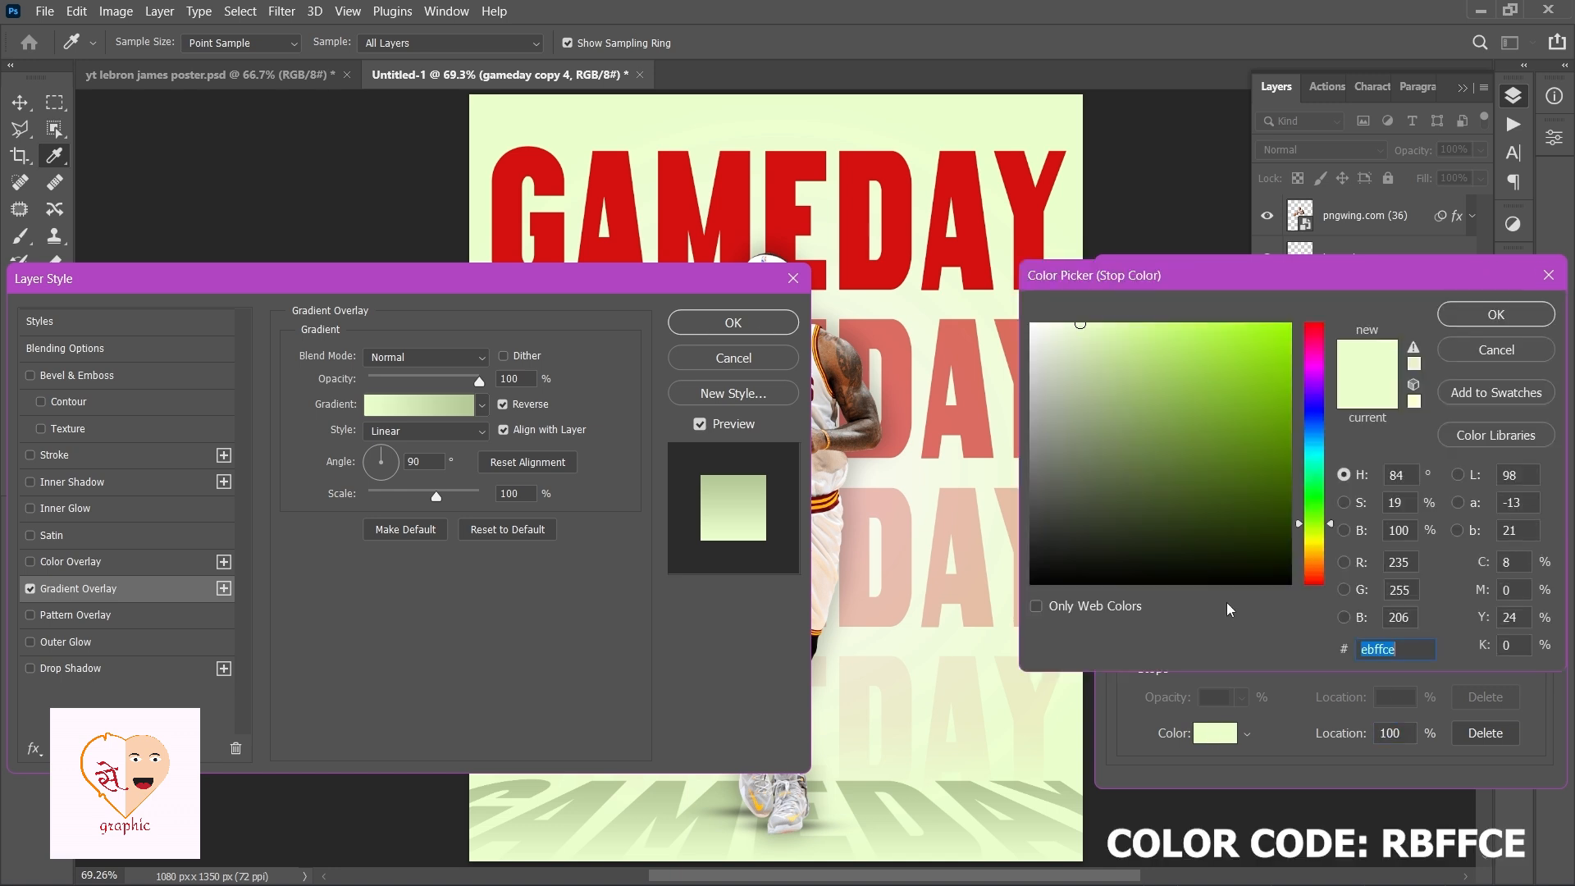
click(1492, 316)
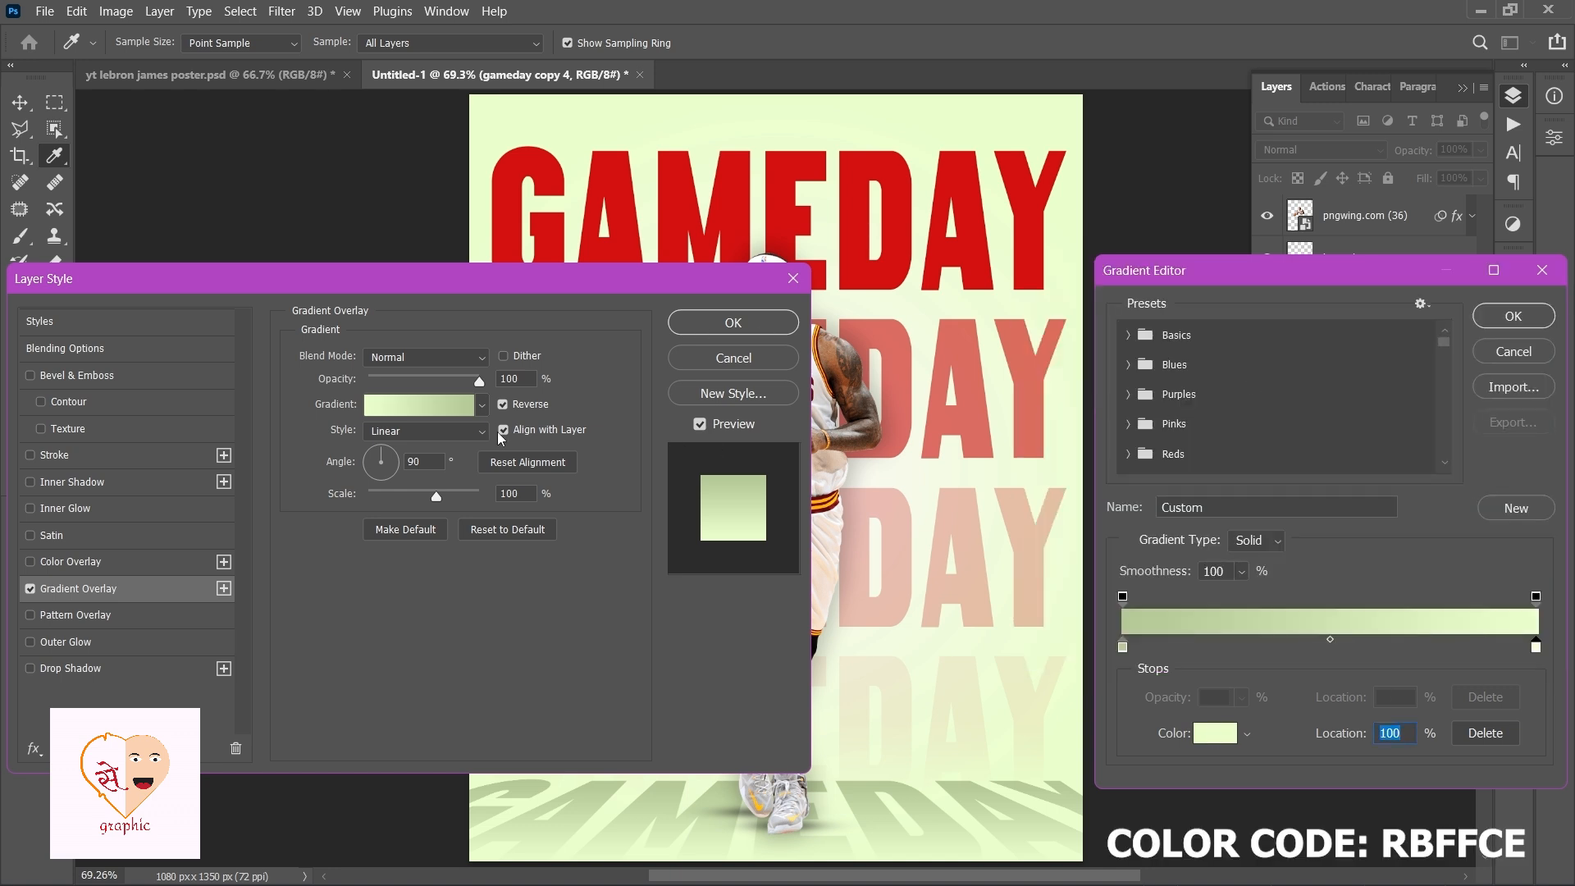
click(1514, 317)
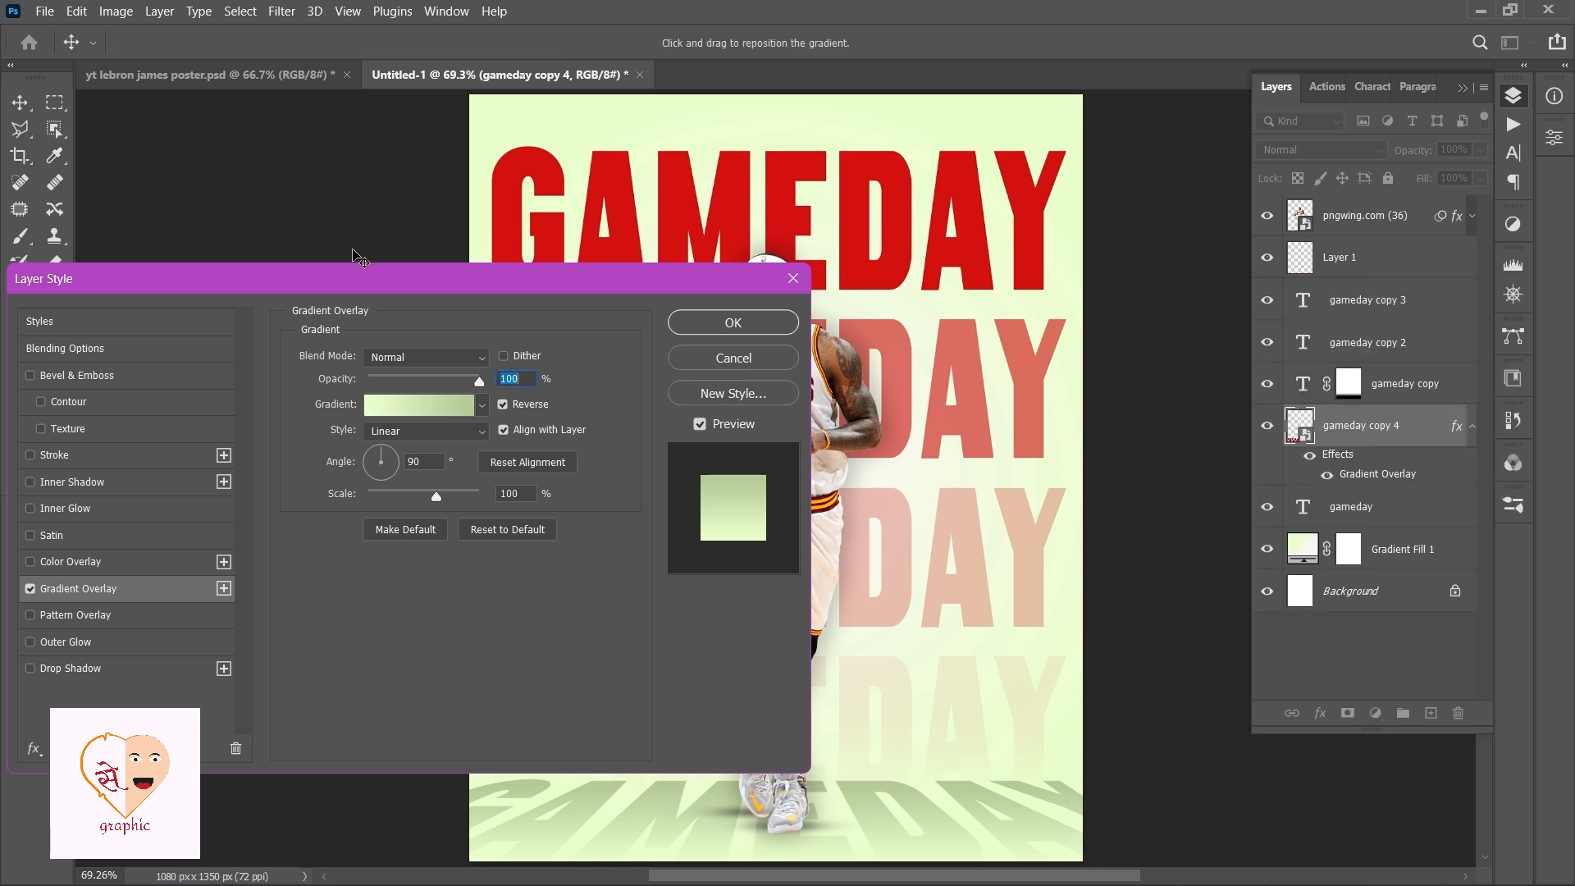
click(503, 406)
click(503, 407)
click(732, 323)
click(962, 701)
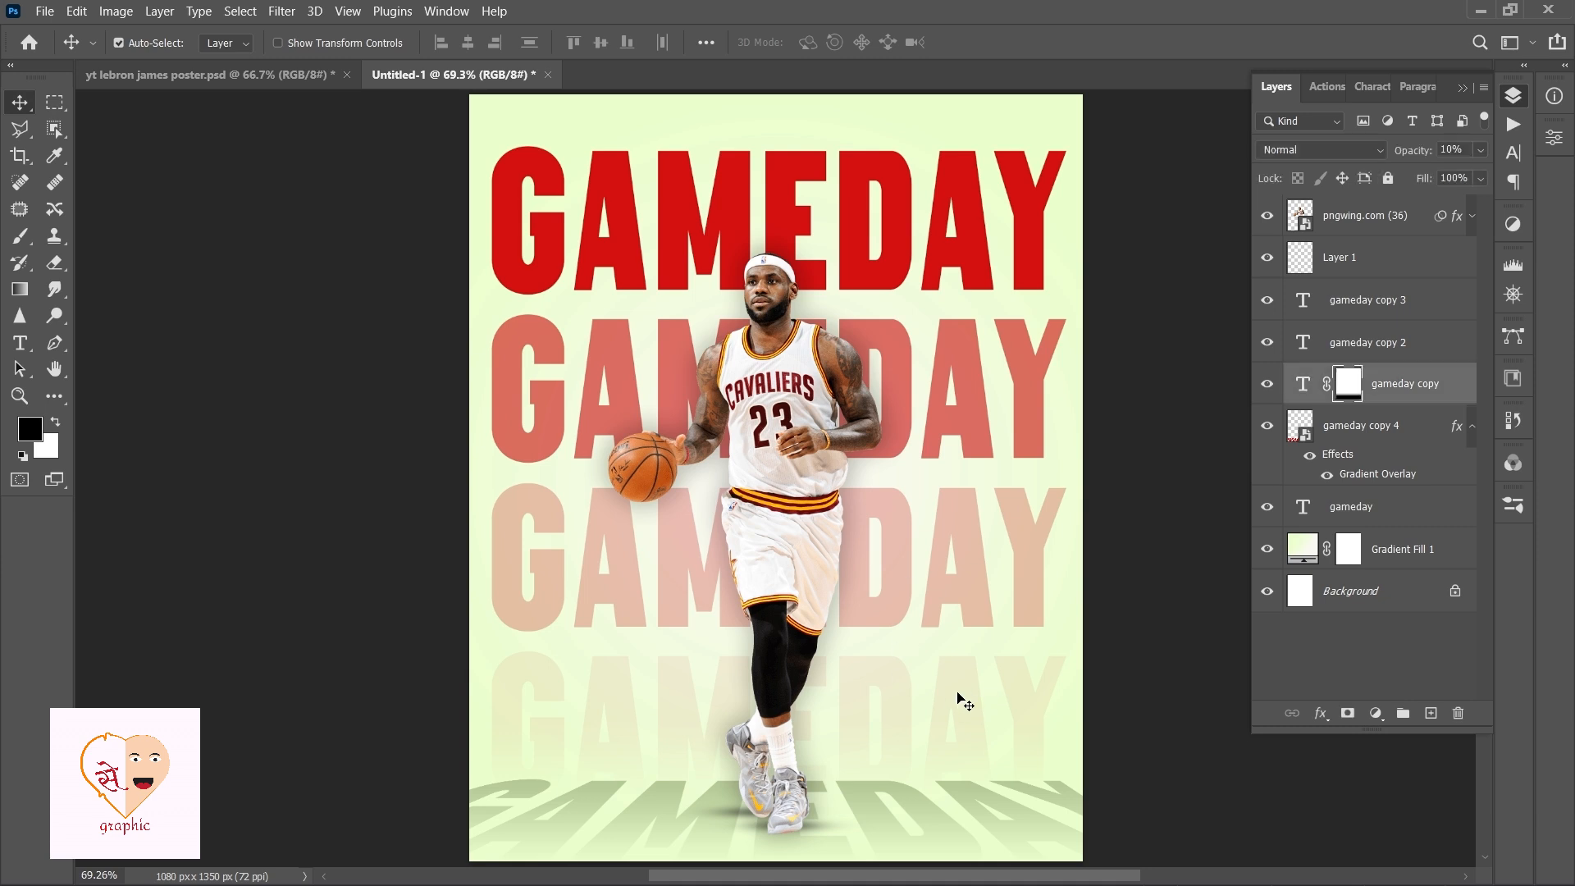
Hide the faded bottom title copy and add a LEBRON JAMES headline, enlarged and placed at the poster's lower left.
click(1268, 384)
key(t)
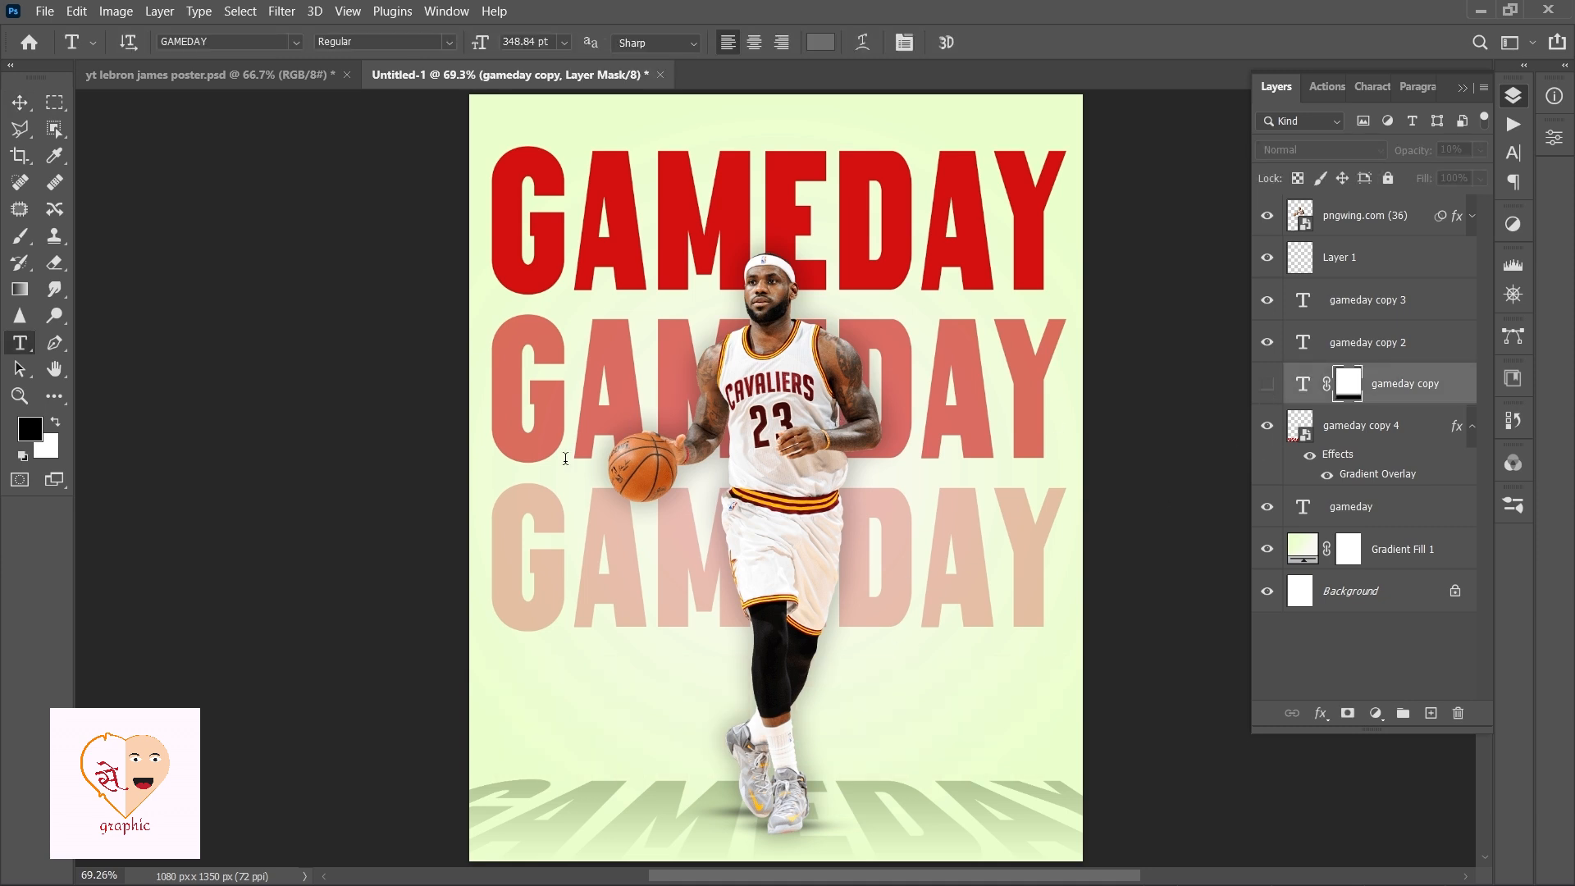
click(563, 676)
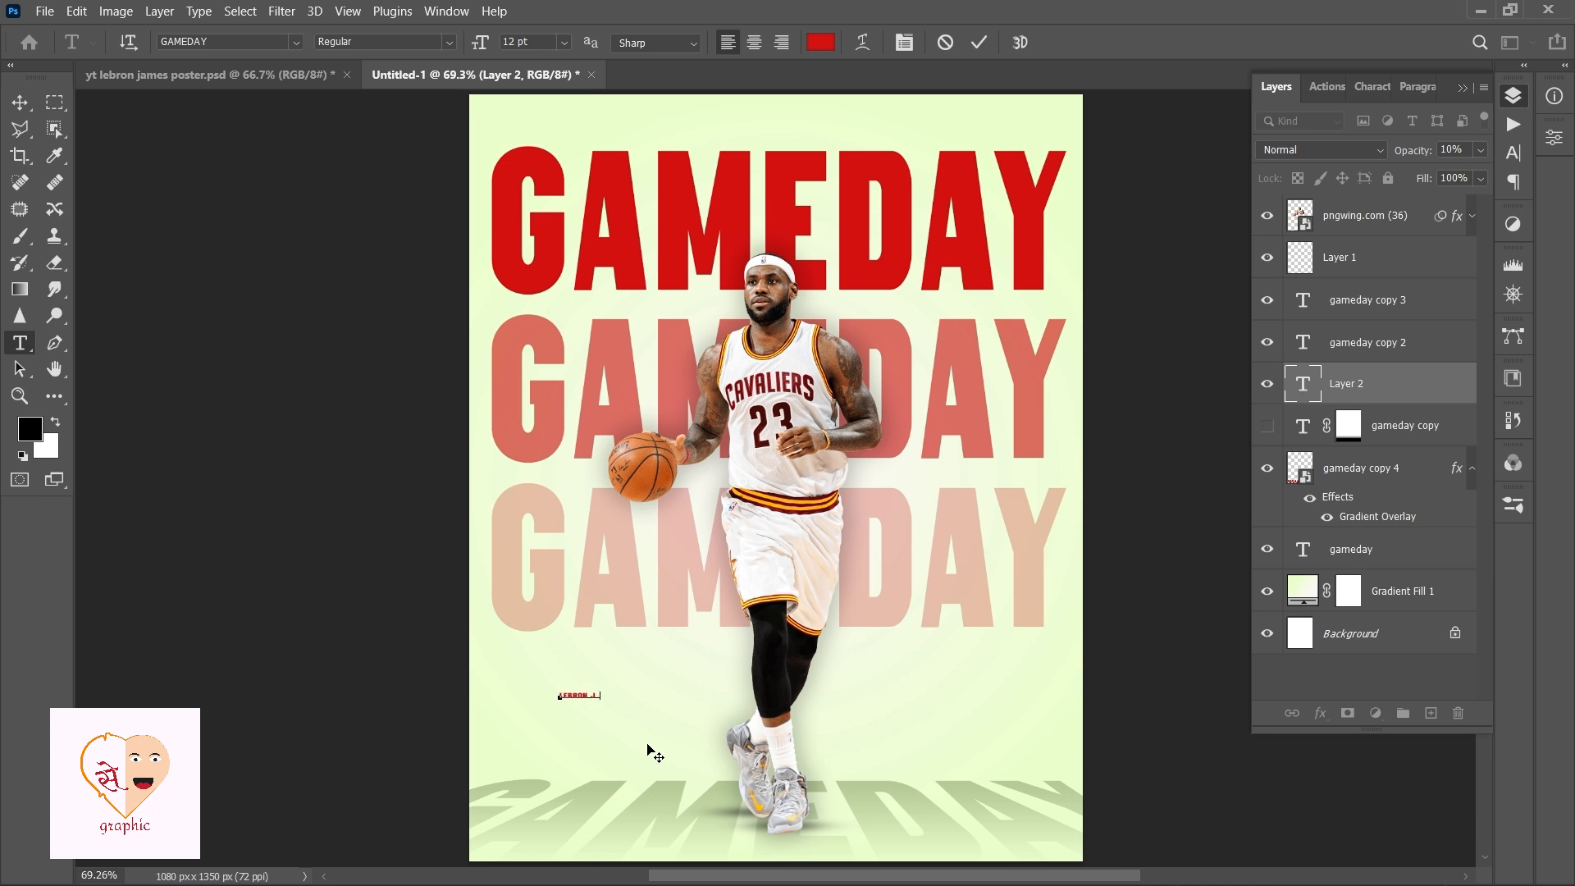
key(ctrl+Return)
key(ctrl+t)
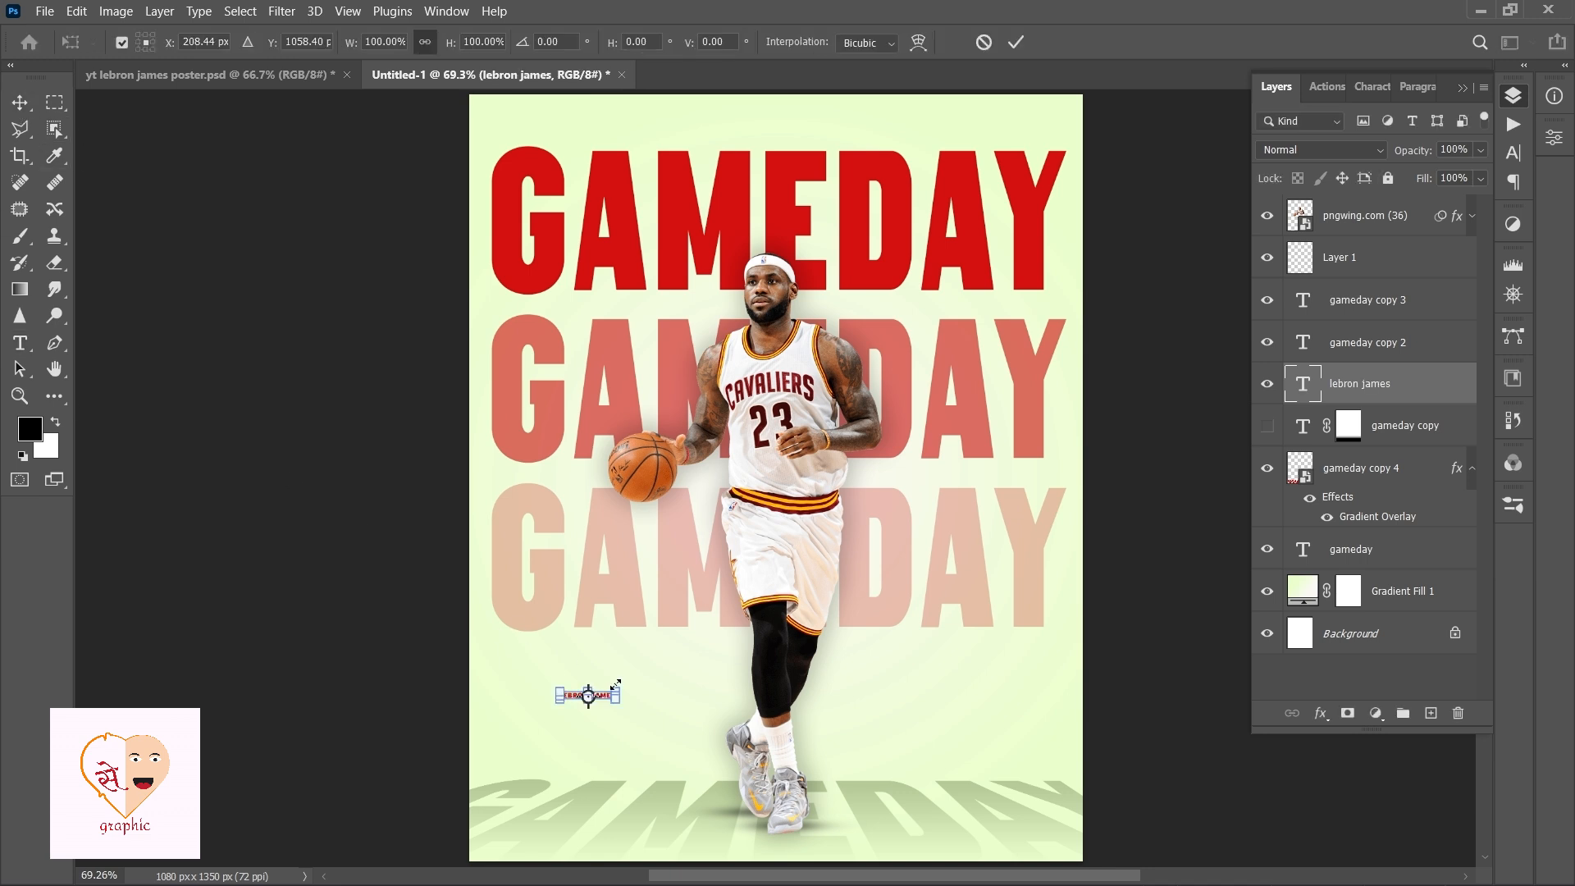
drag(616, 690, 695, 666)
drag(594, 709, 636, 720)
click(9, 103)
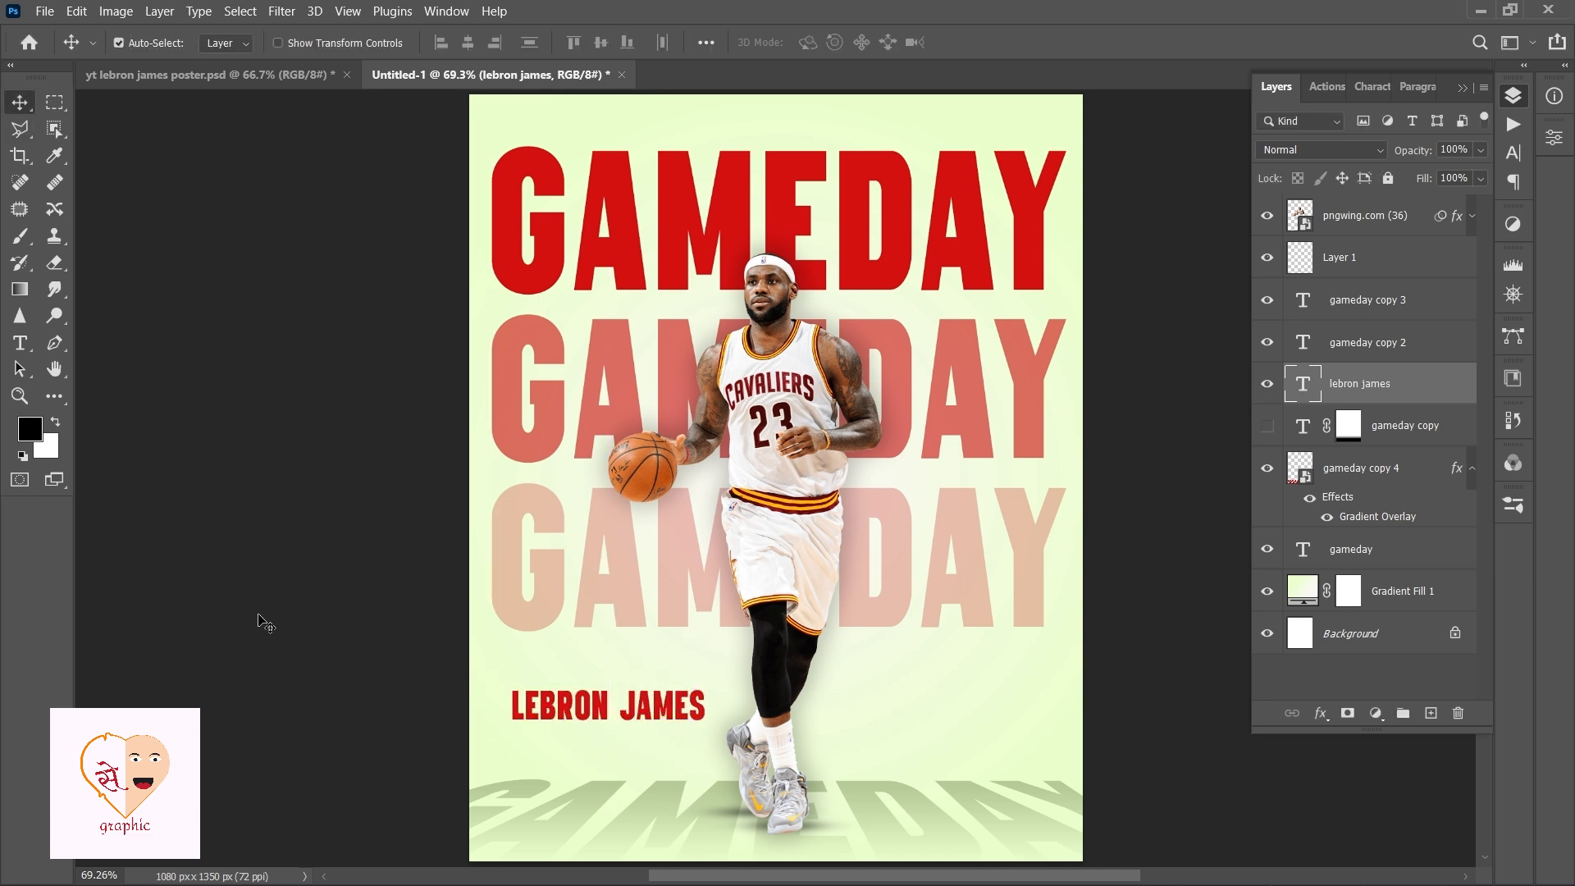
Add a paragraph of placeholder text below the name and set its color to 010101.
click(20, 343)
drag(513, 732, 706, 778)
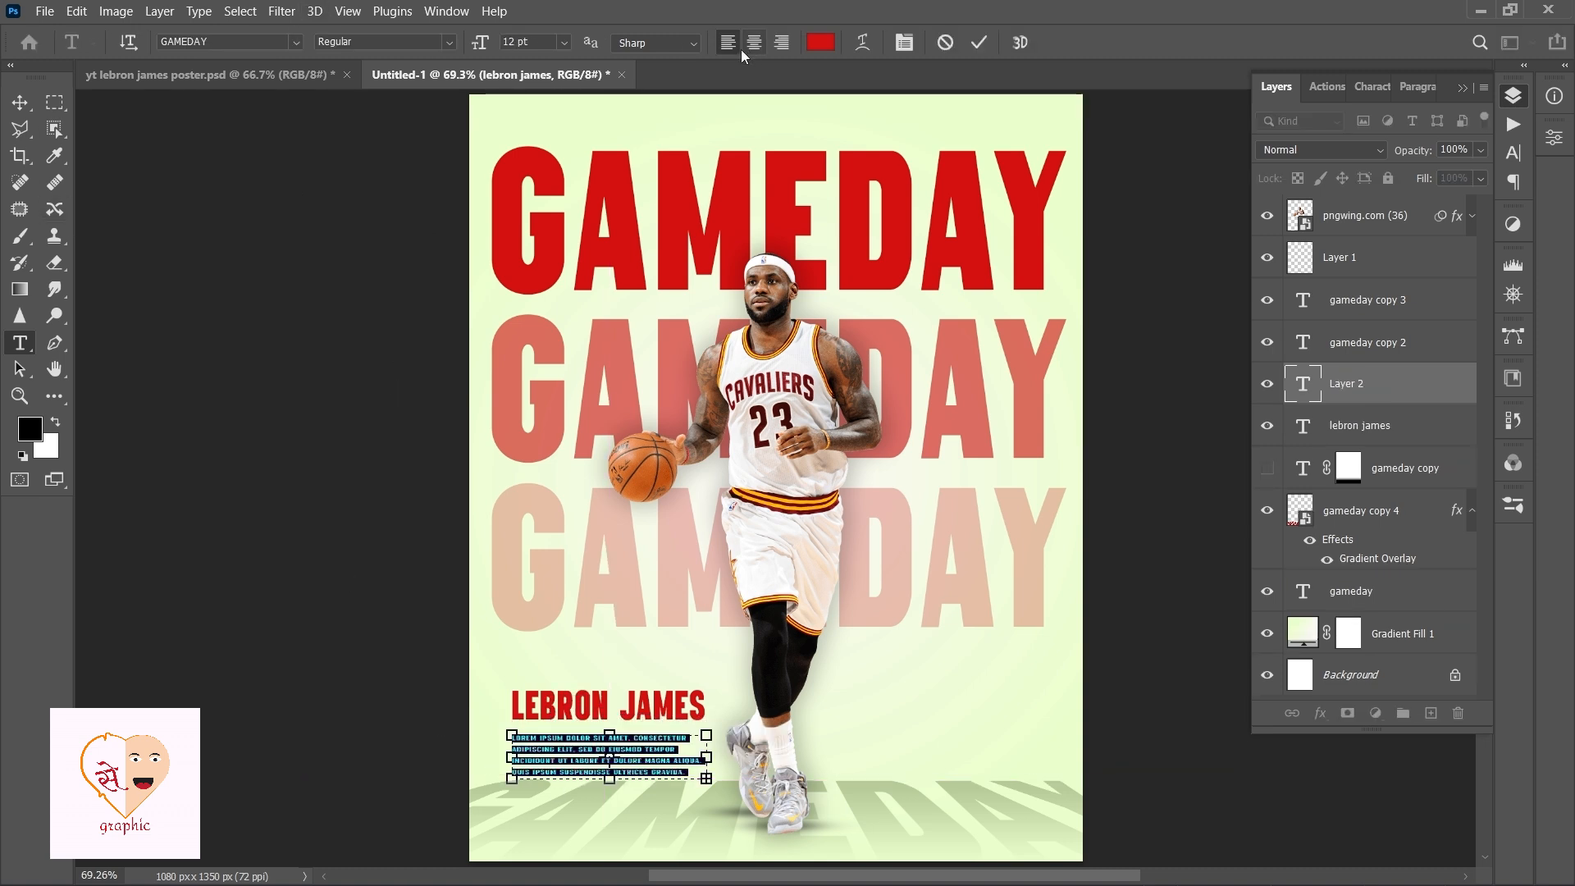
click(821, 42)
click(1032, 578)
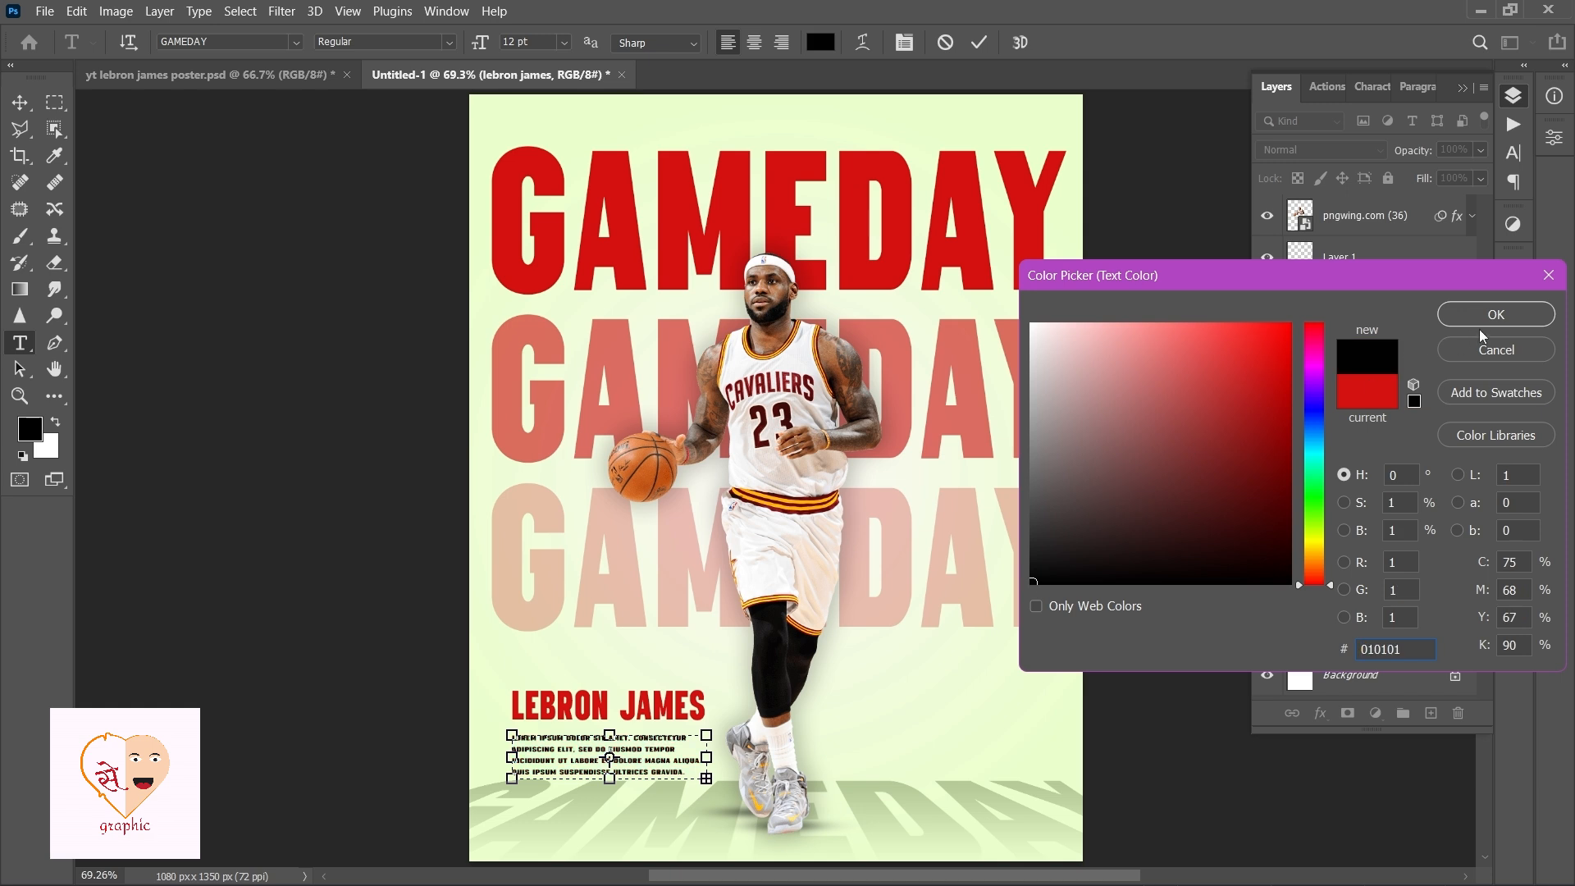
click(1491, 312)
click(20, 102)
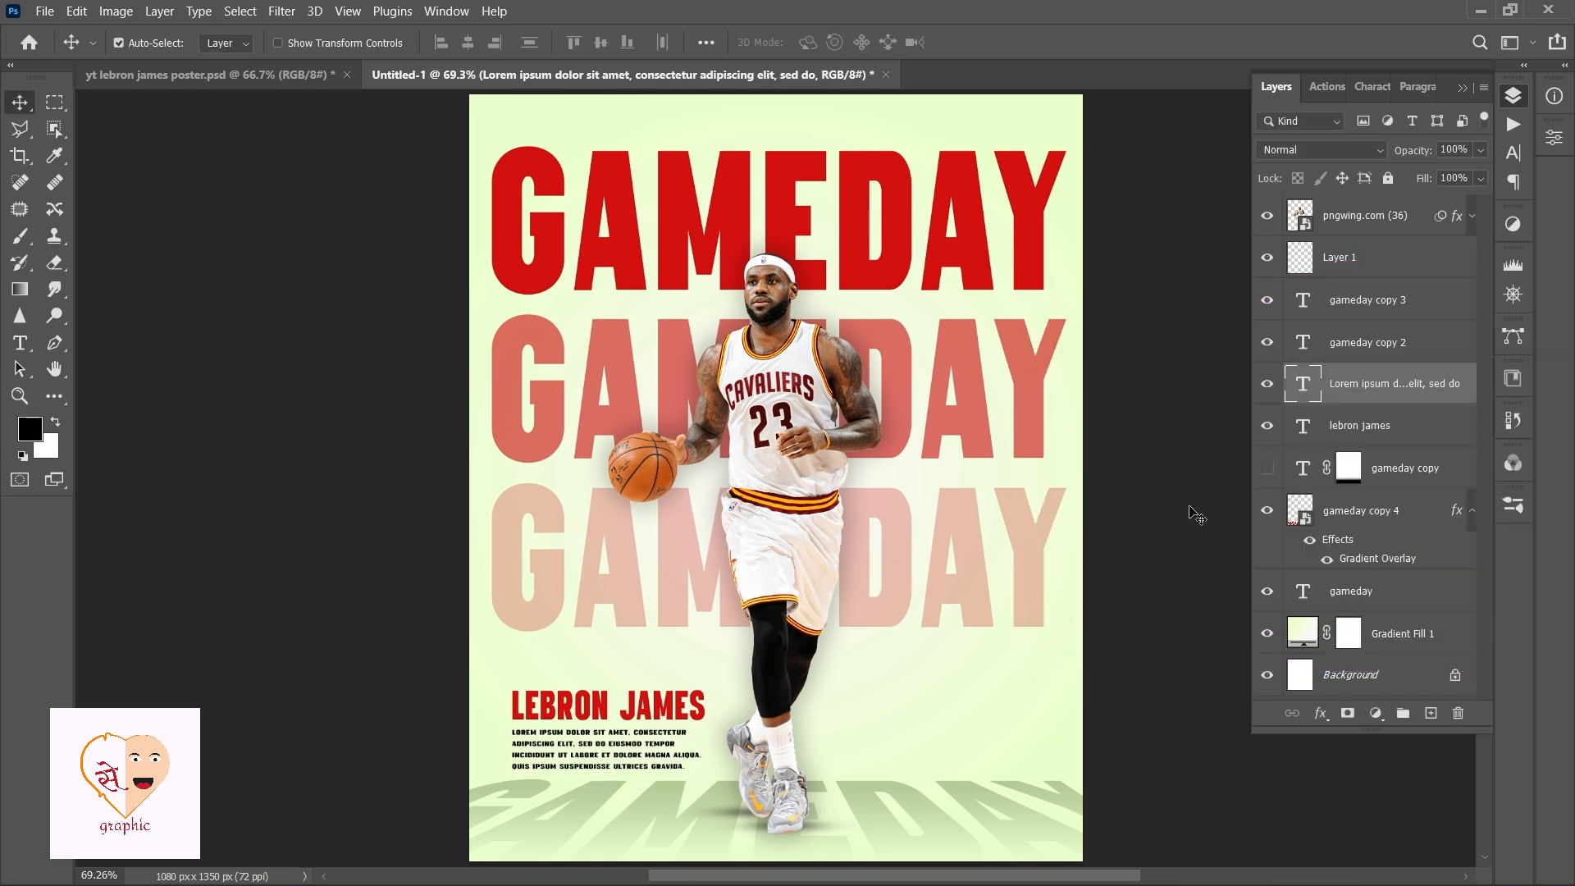
Nudge the second GAMEDAY row upward so it sits closer to the top title.
click(1196, 514)
click(1031, 403)
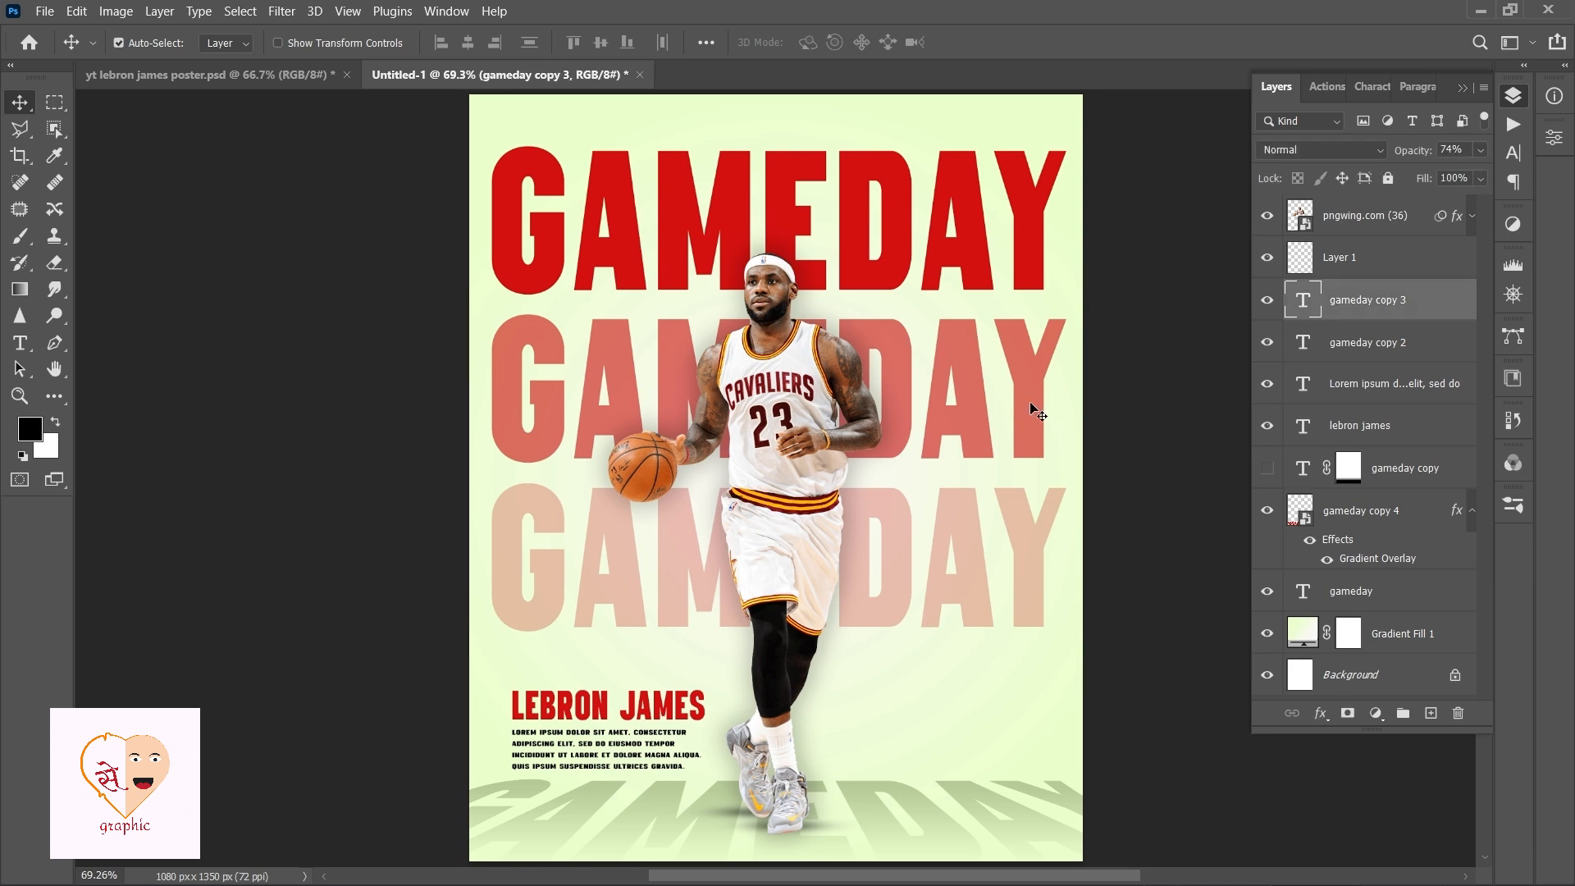
shift+click(1039, 545)
ctrl+click(1387, 478)
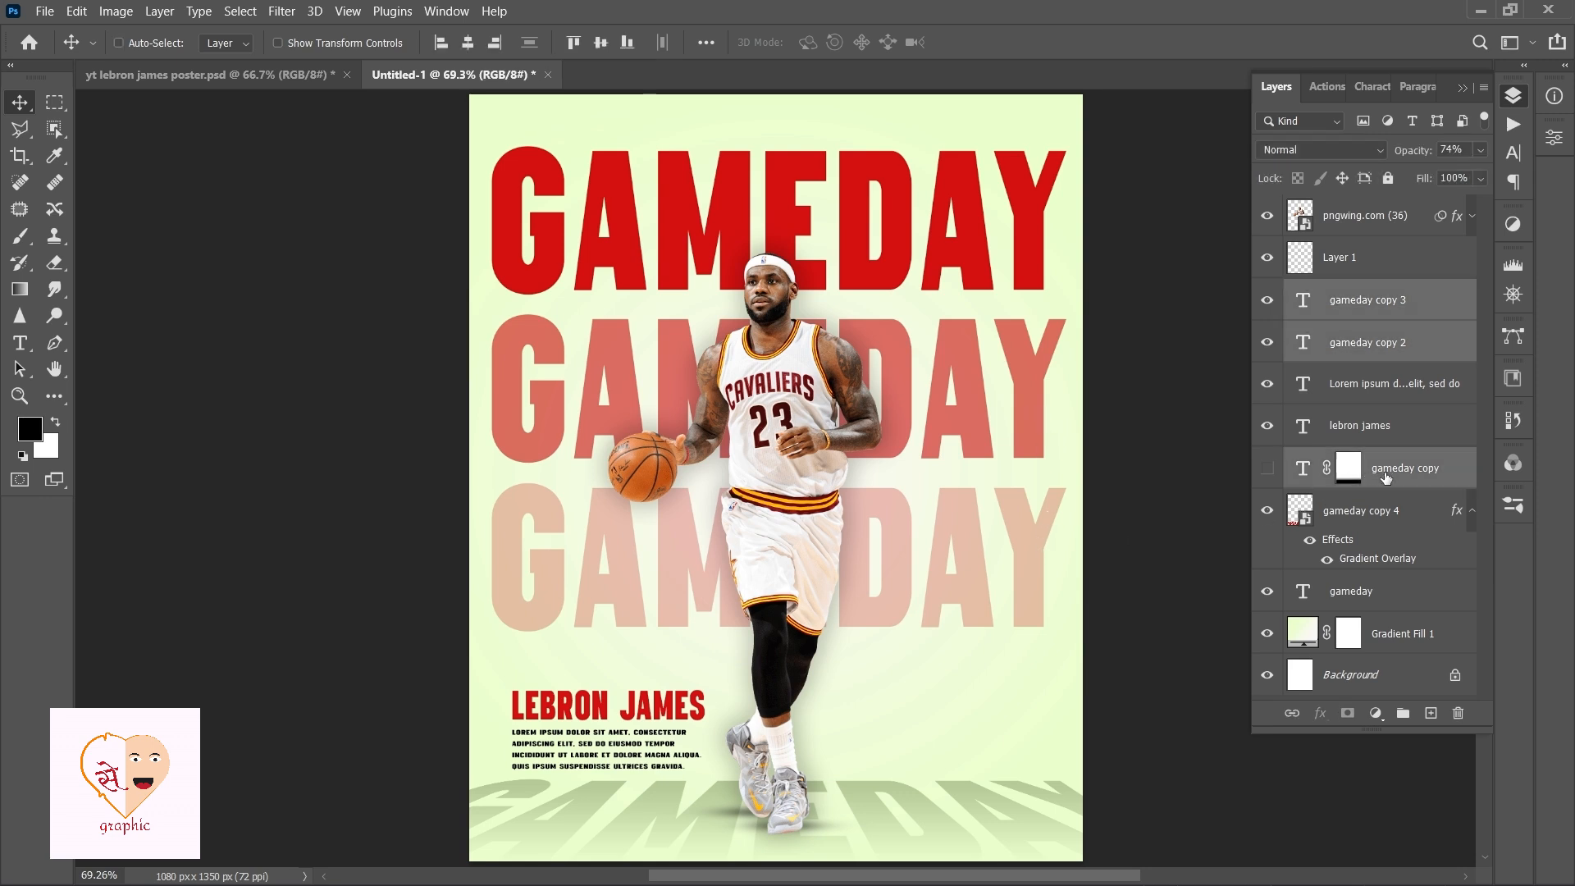
click(1042, 402)
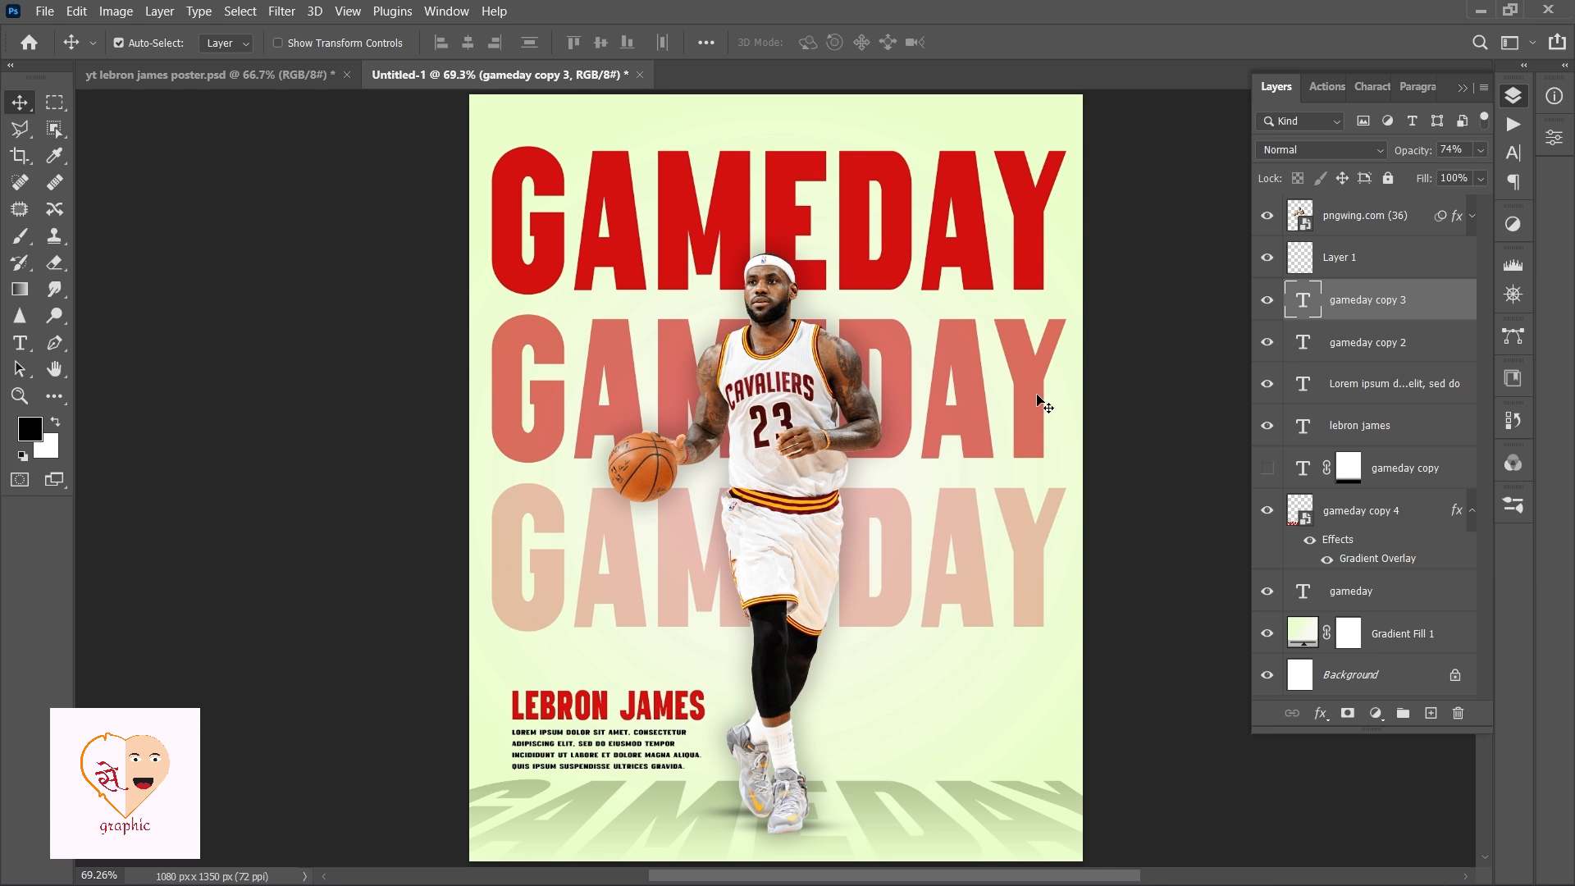
key(shift+Up)
key(shift+Up)
key(shift+Up)
key(Down)
key(Down)
key(Down)
key(Down)
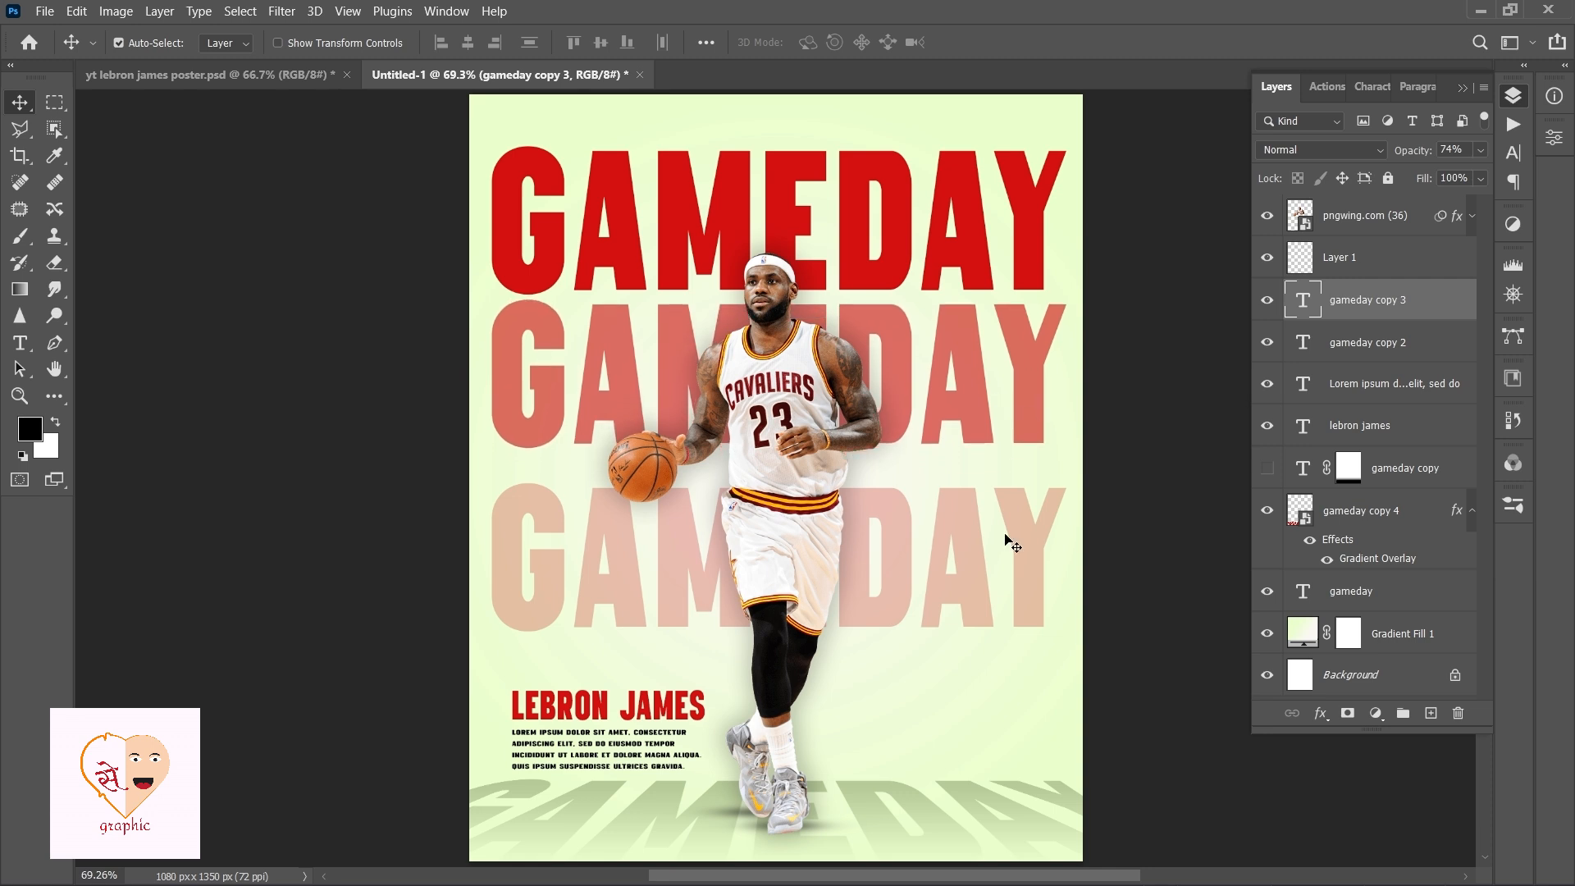
Nudge the third GAMEDAY row upward by the same amount and make the faded fourth title copy visible again.
click(1038, 567)
key(shift+Up)
key(shift+Up)
key(shift+Up)
key(shift+Up)
key(shift+Up)
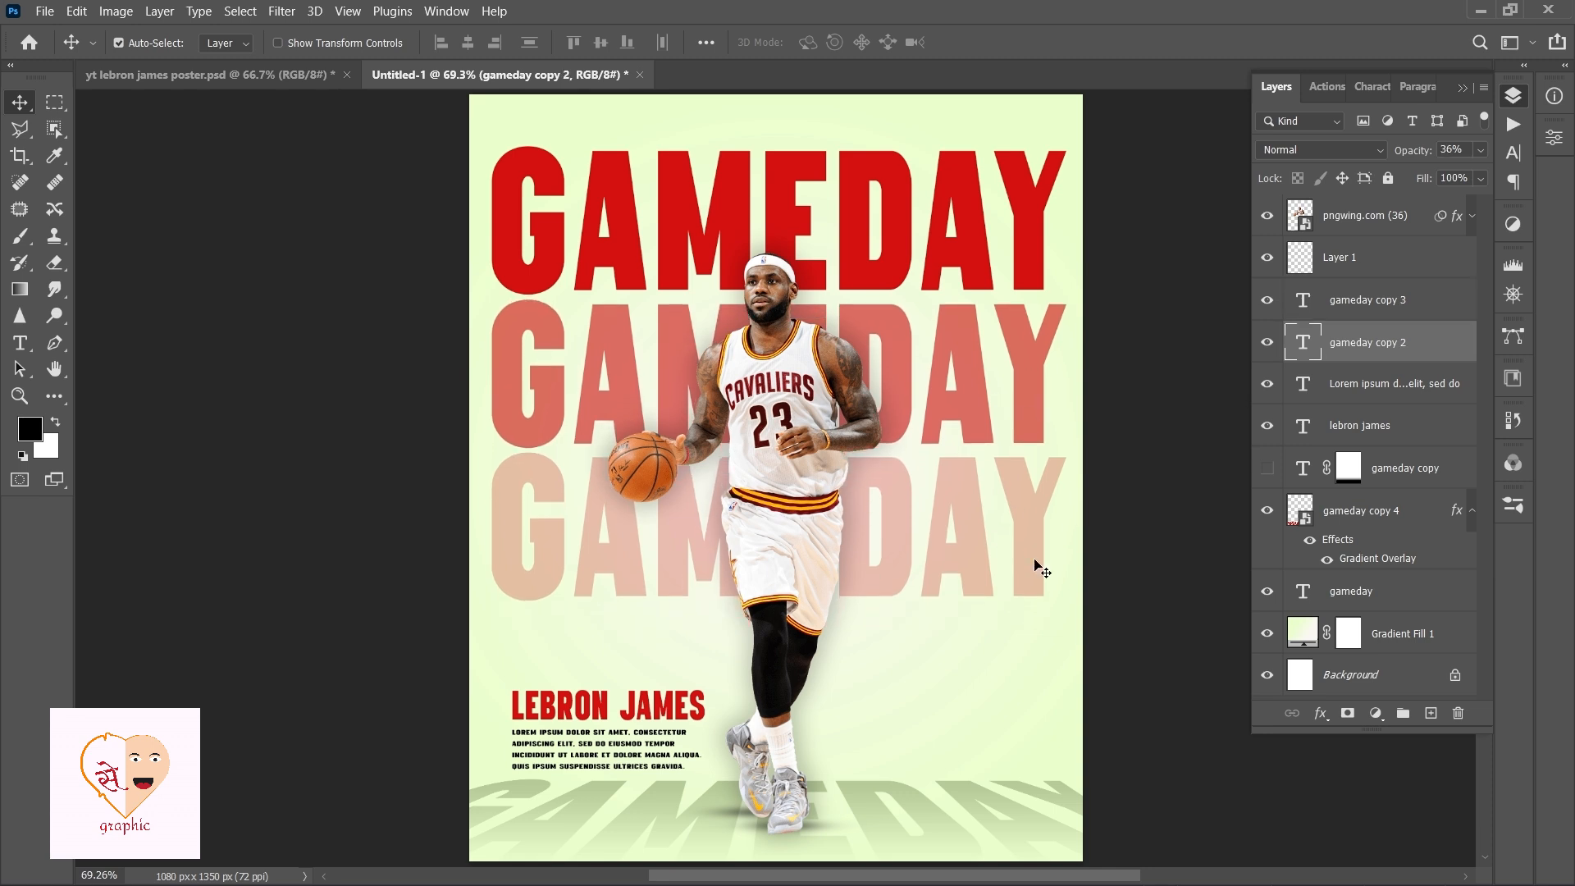
key(Up)
key(Up)
key(Up)
key(Down)
key(Down)
key(Down)
click(1382, 469)
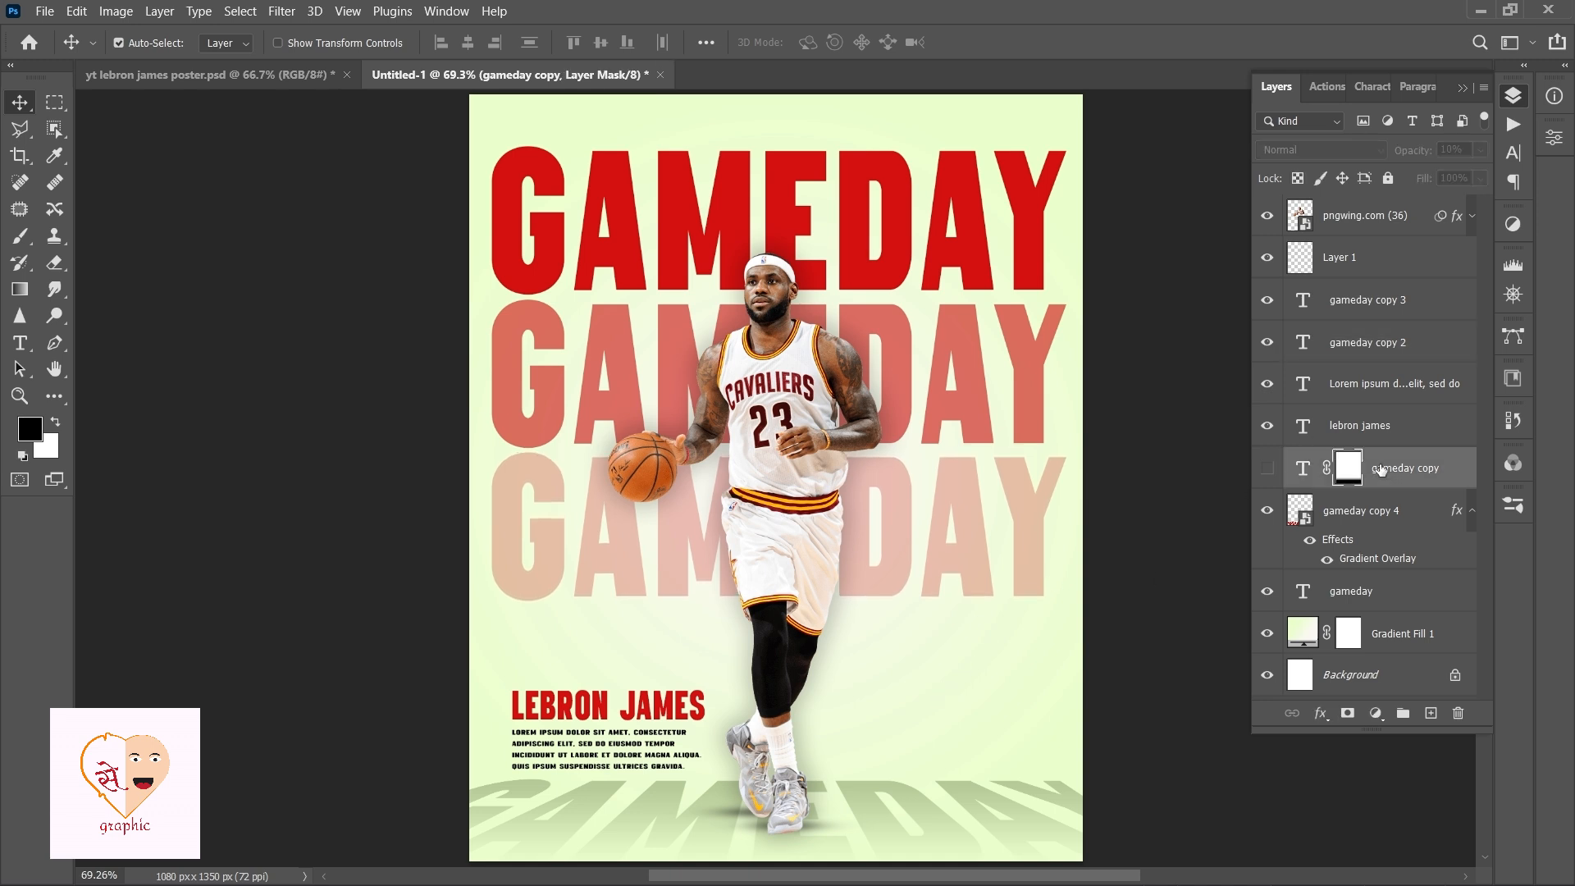
click(1269, 477)
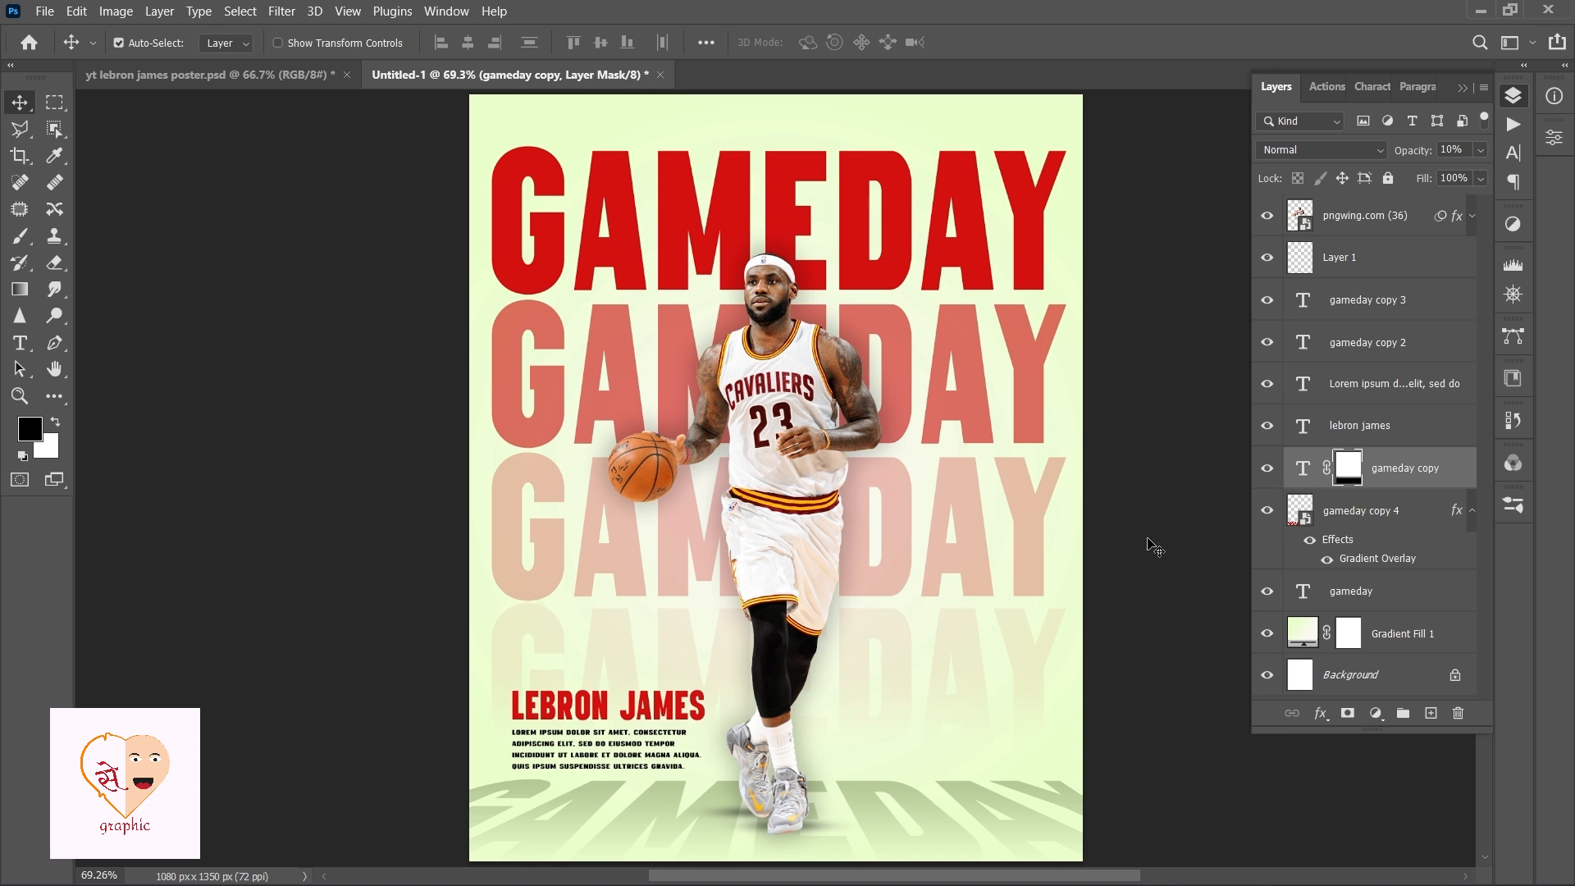
Import the Texturelabs_Grunge_301S texture from Downloads, move it below the player layers and set its blend mode to Screen.
click(1062, 861)
click(250, 245)
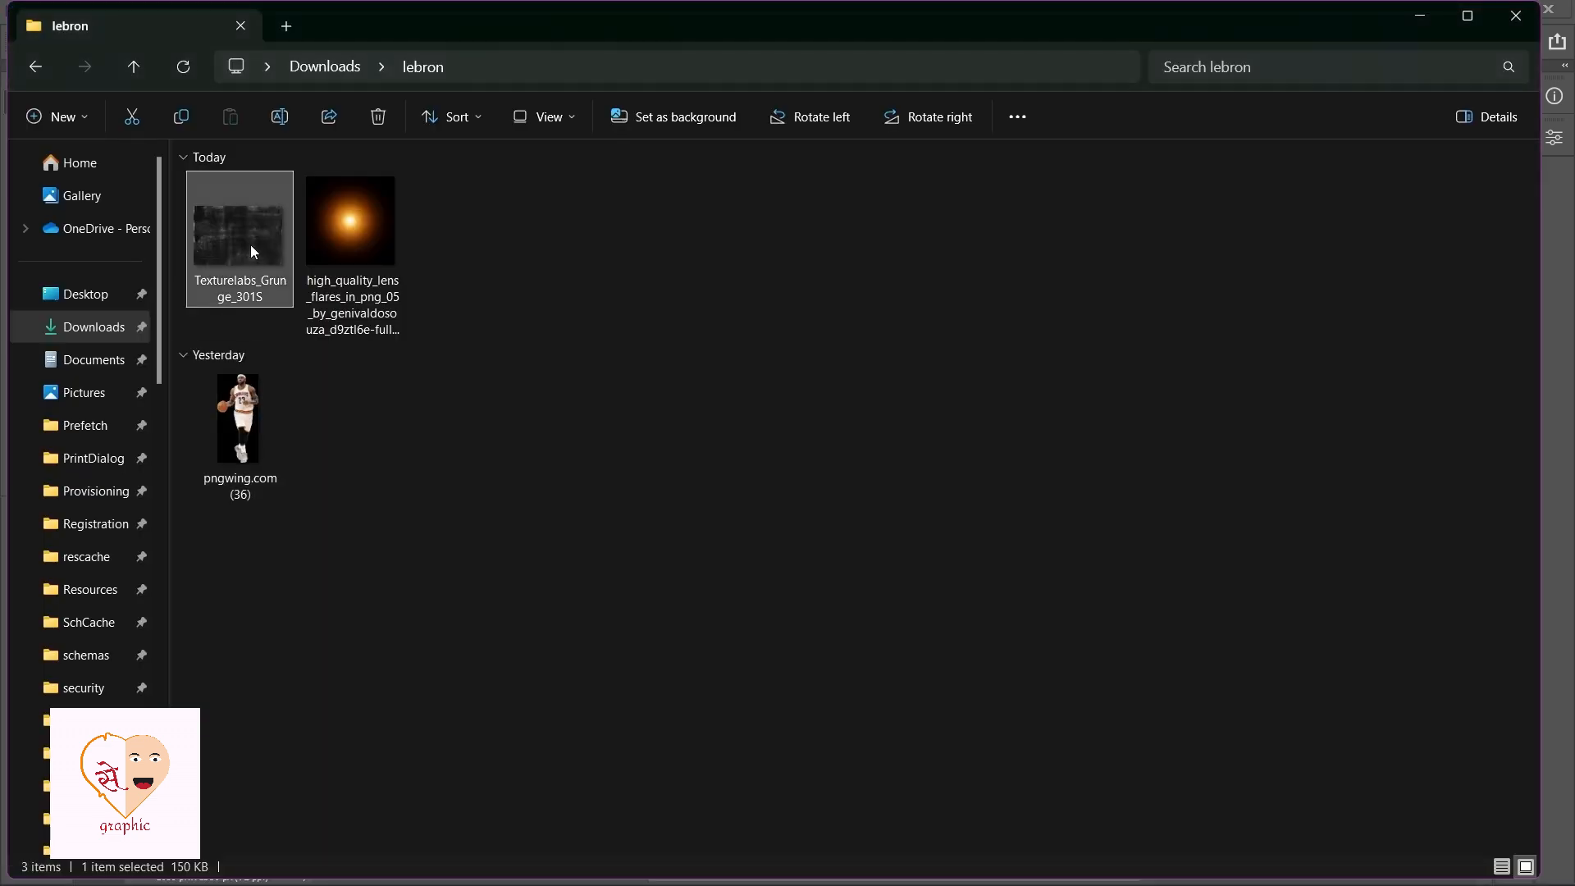
drag(249, 244, 775, 490)
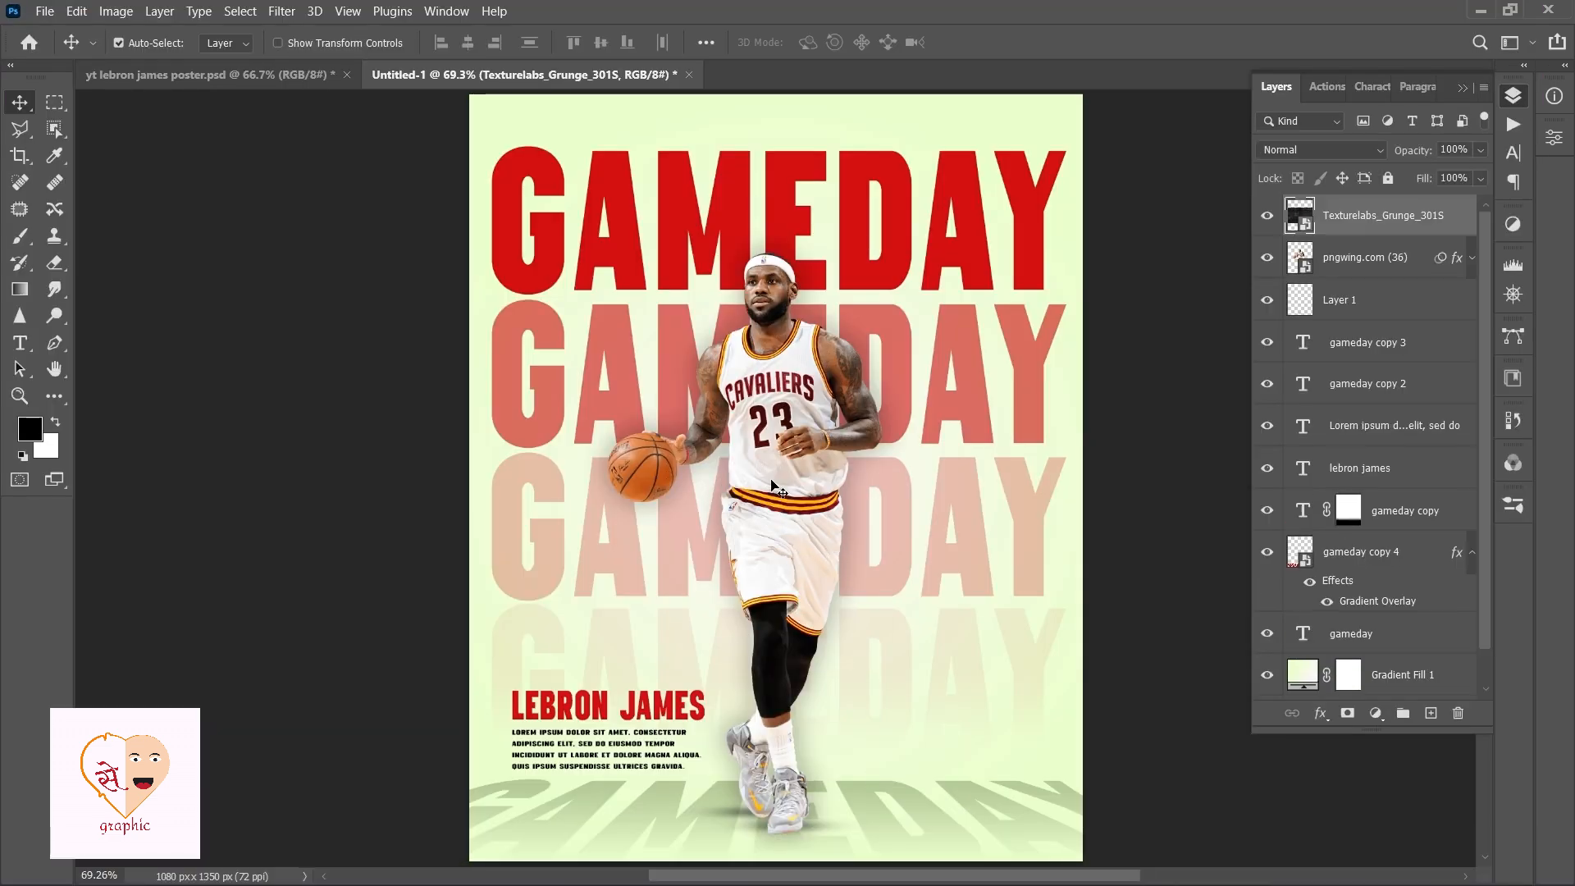
drag(1366, 219, 1387, 320)
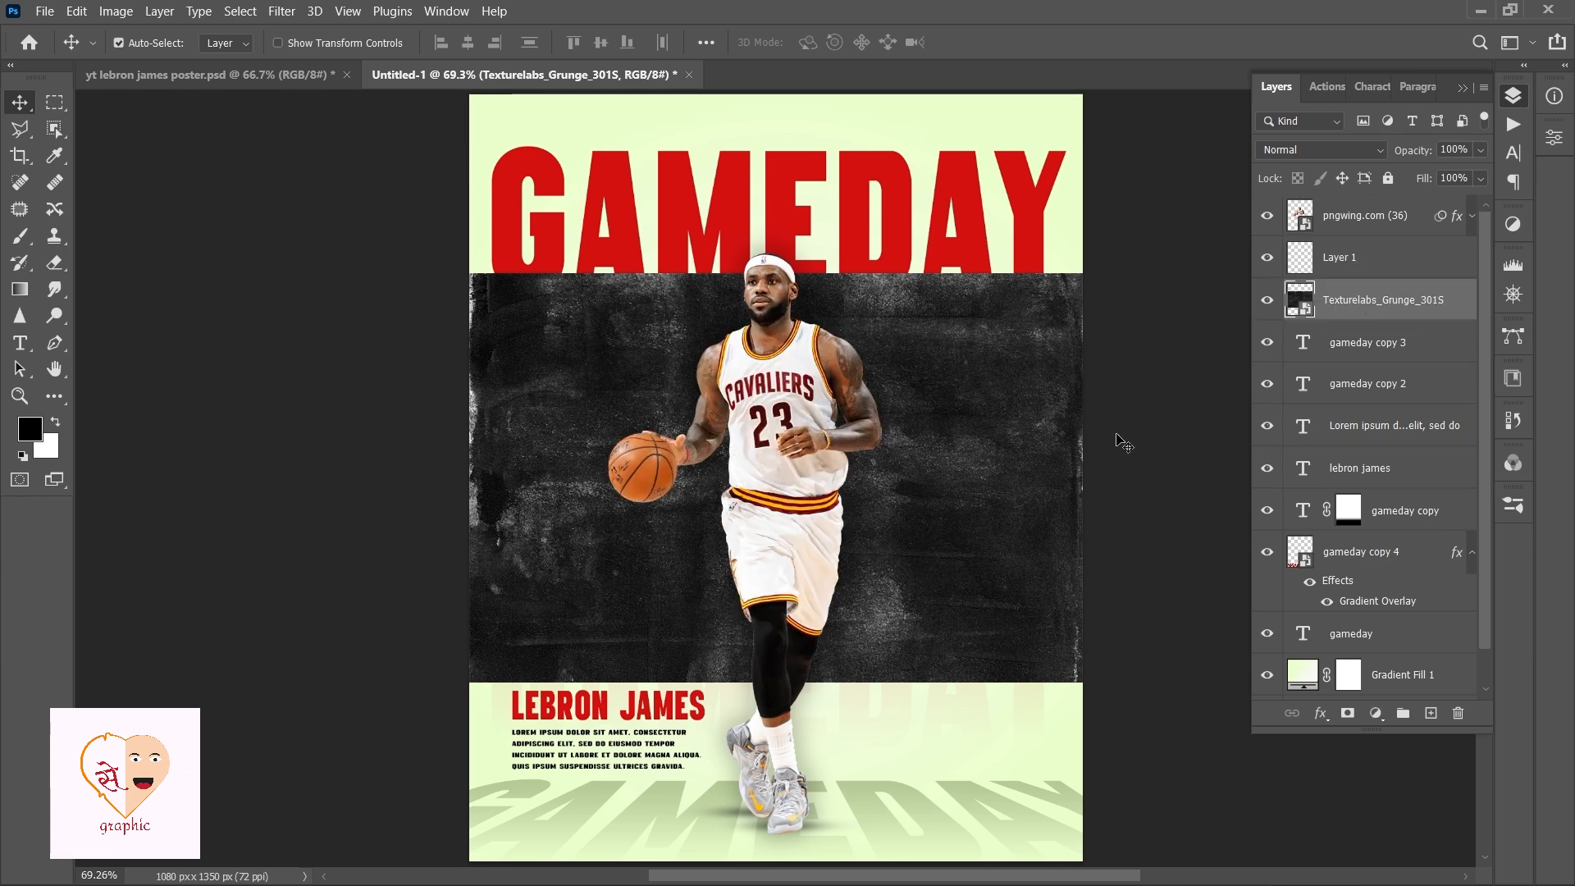
click(1322, 153)
click(1313, 317)
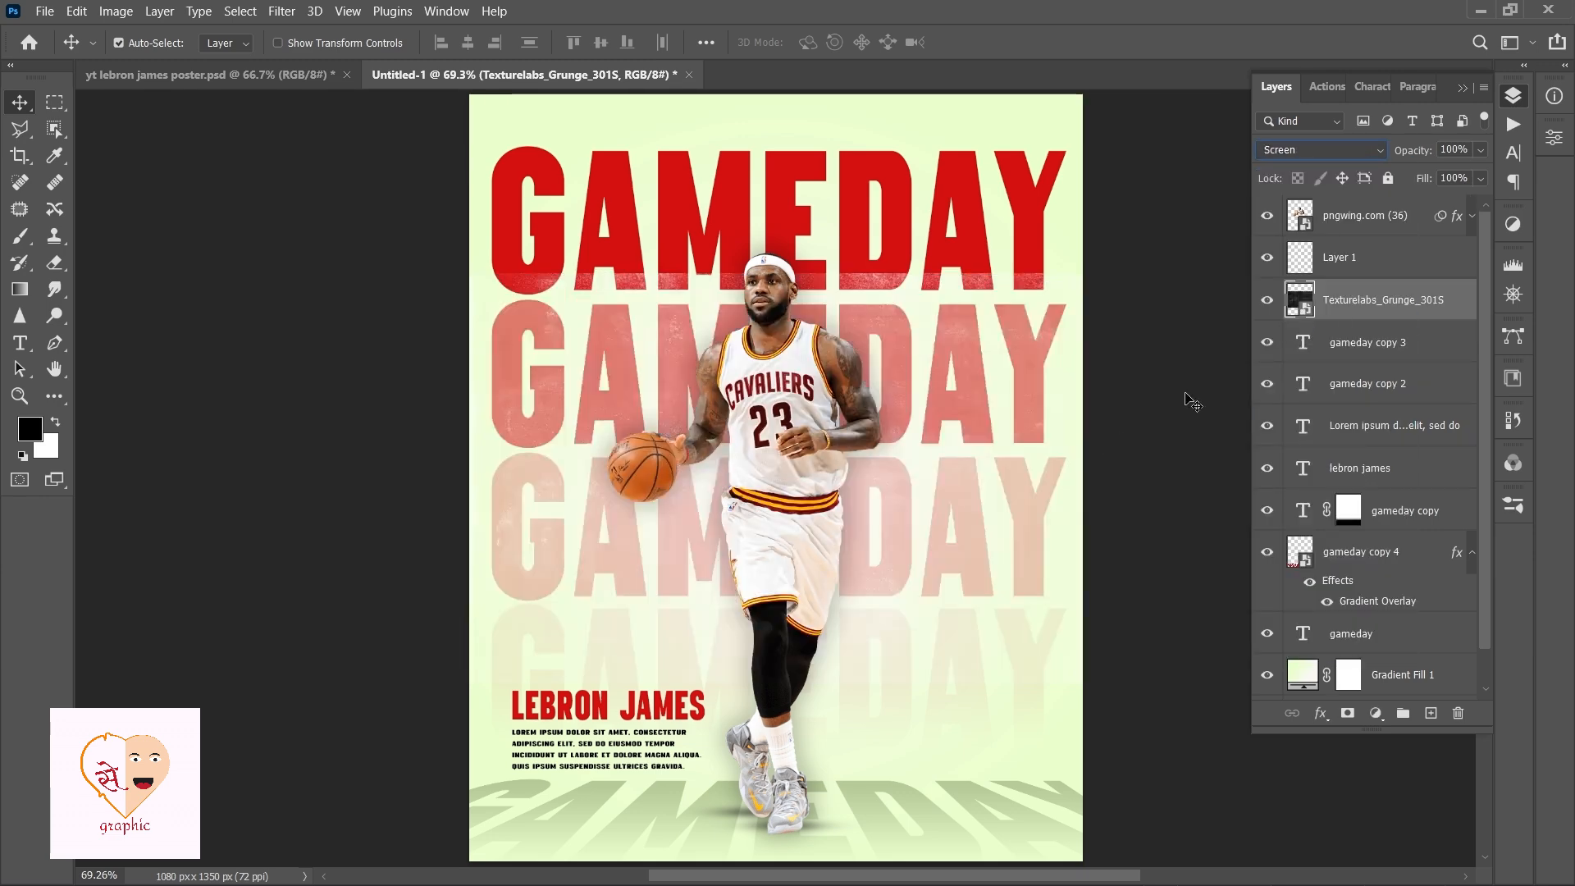
Scale up the grunge texture to cover the whole poster and commit the transform.
key(ctrl+minus)
key(ctrl+minus)
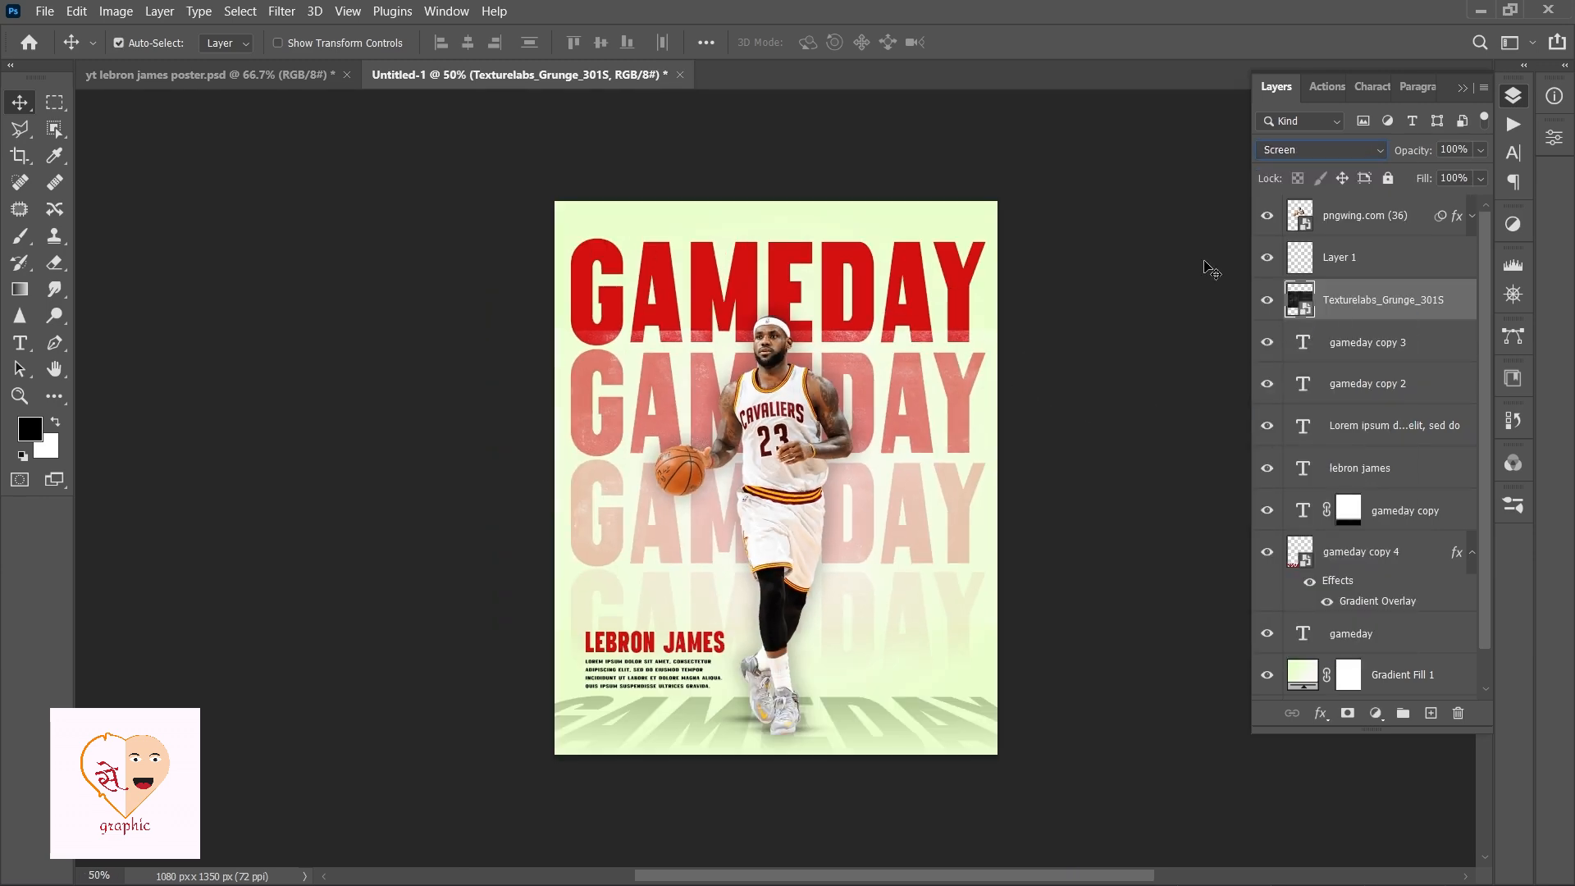
key(ctrl+t)
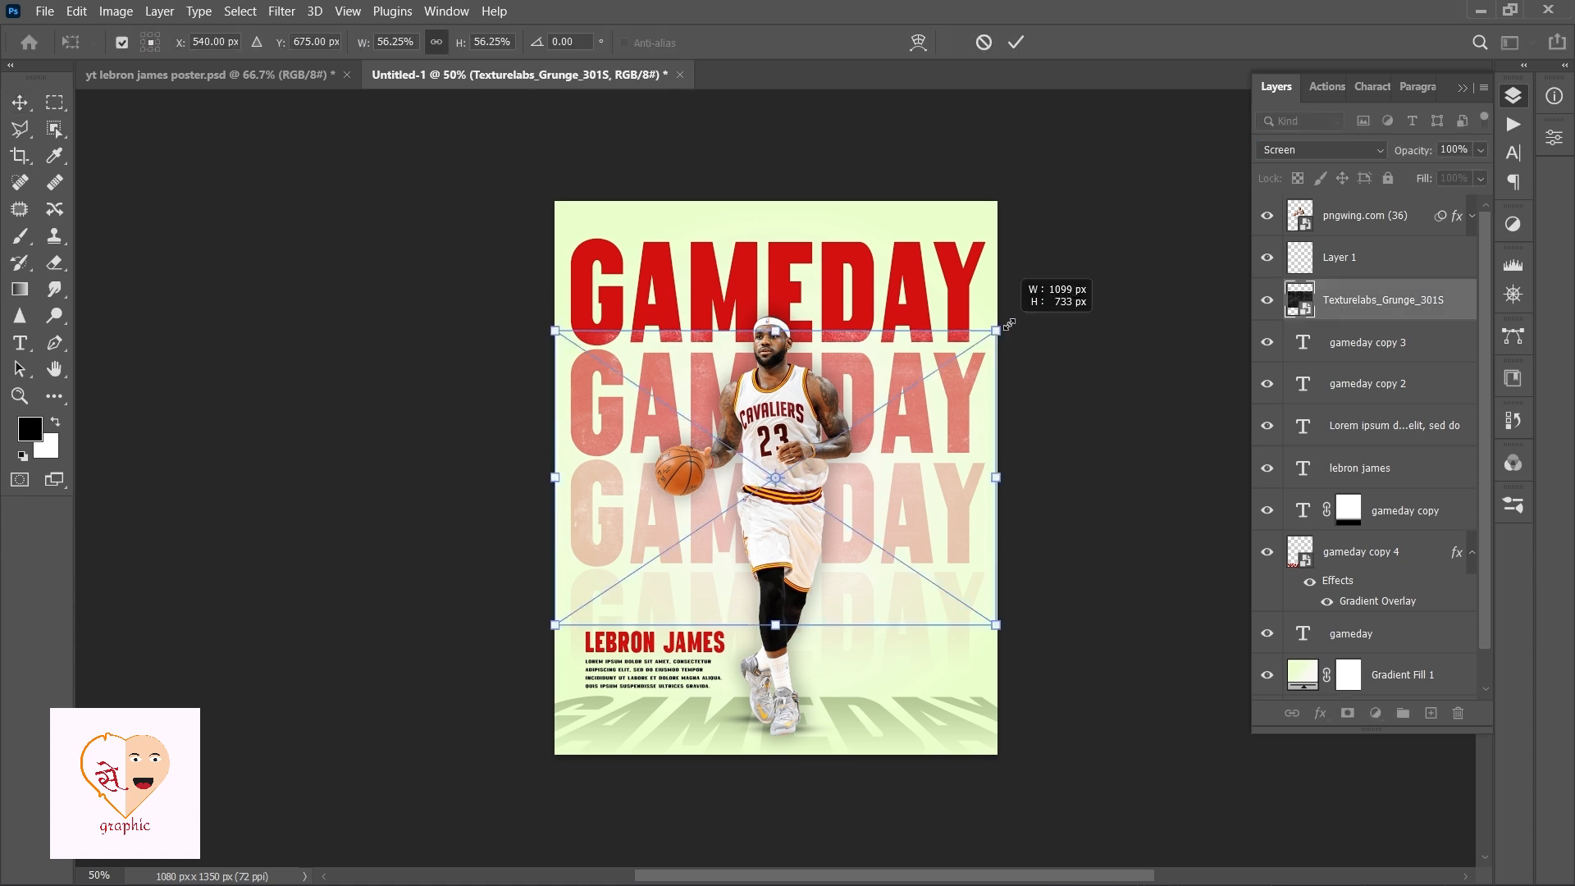
drag(1009, 324, 1151, 133)
mouse_move(1061, 351)
mouse_down()
mouse_move(1082, 366)
mouse_move(1086, 343)
mouse_up()
key(Return)
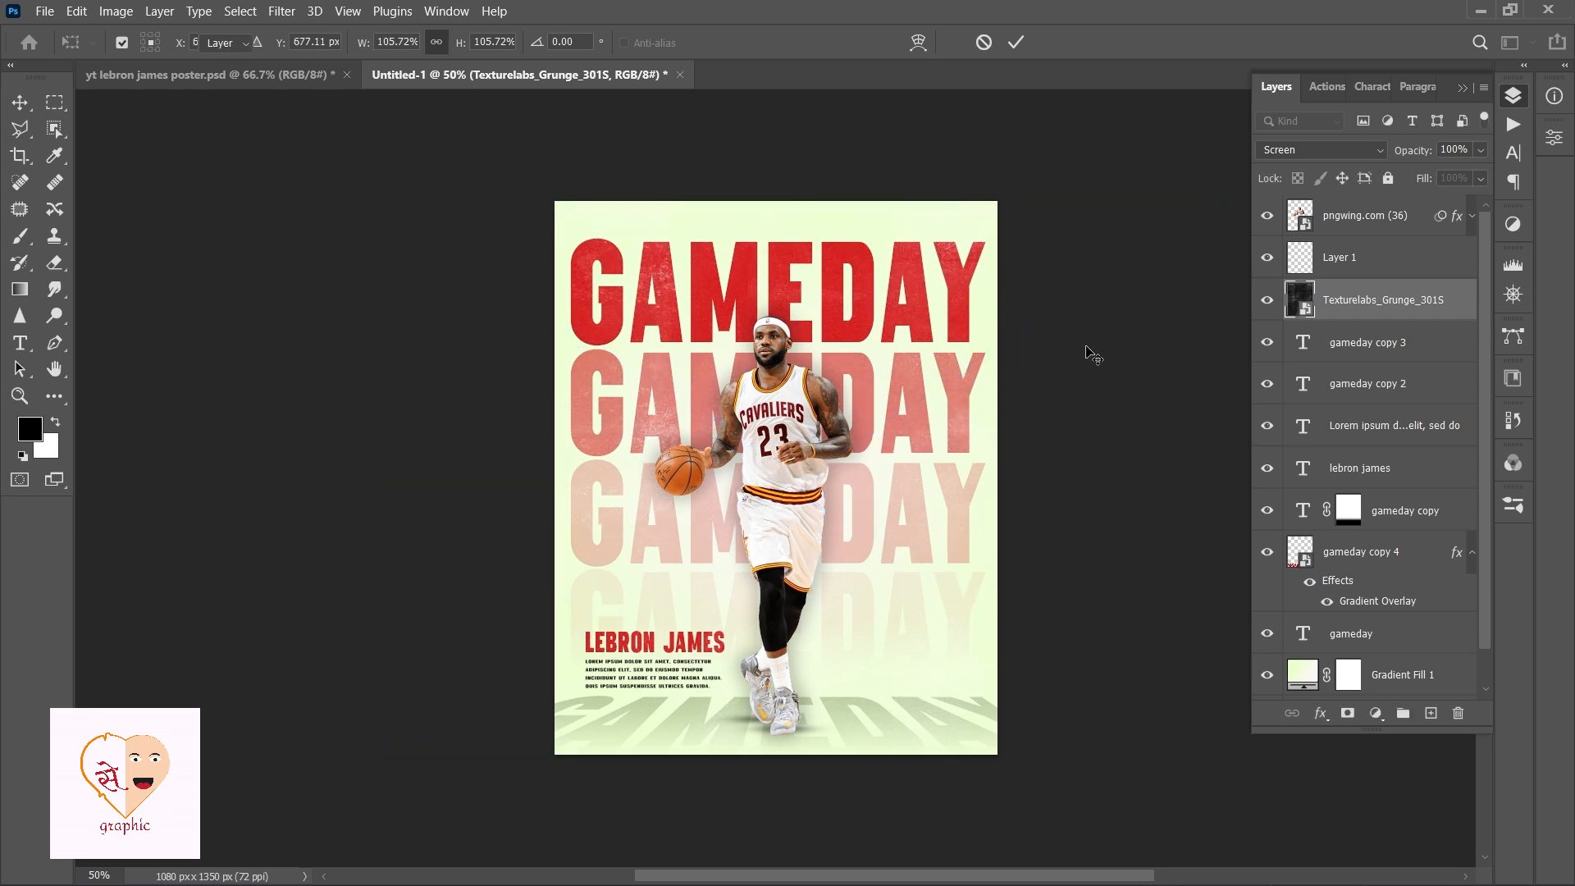
Import the lens flare image above Layer 1, set its blend mode to Linear Dodge (Add) and opacity to 74%.
click(1358, 257)
key(alt+Tab)
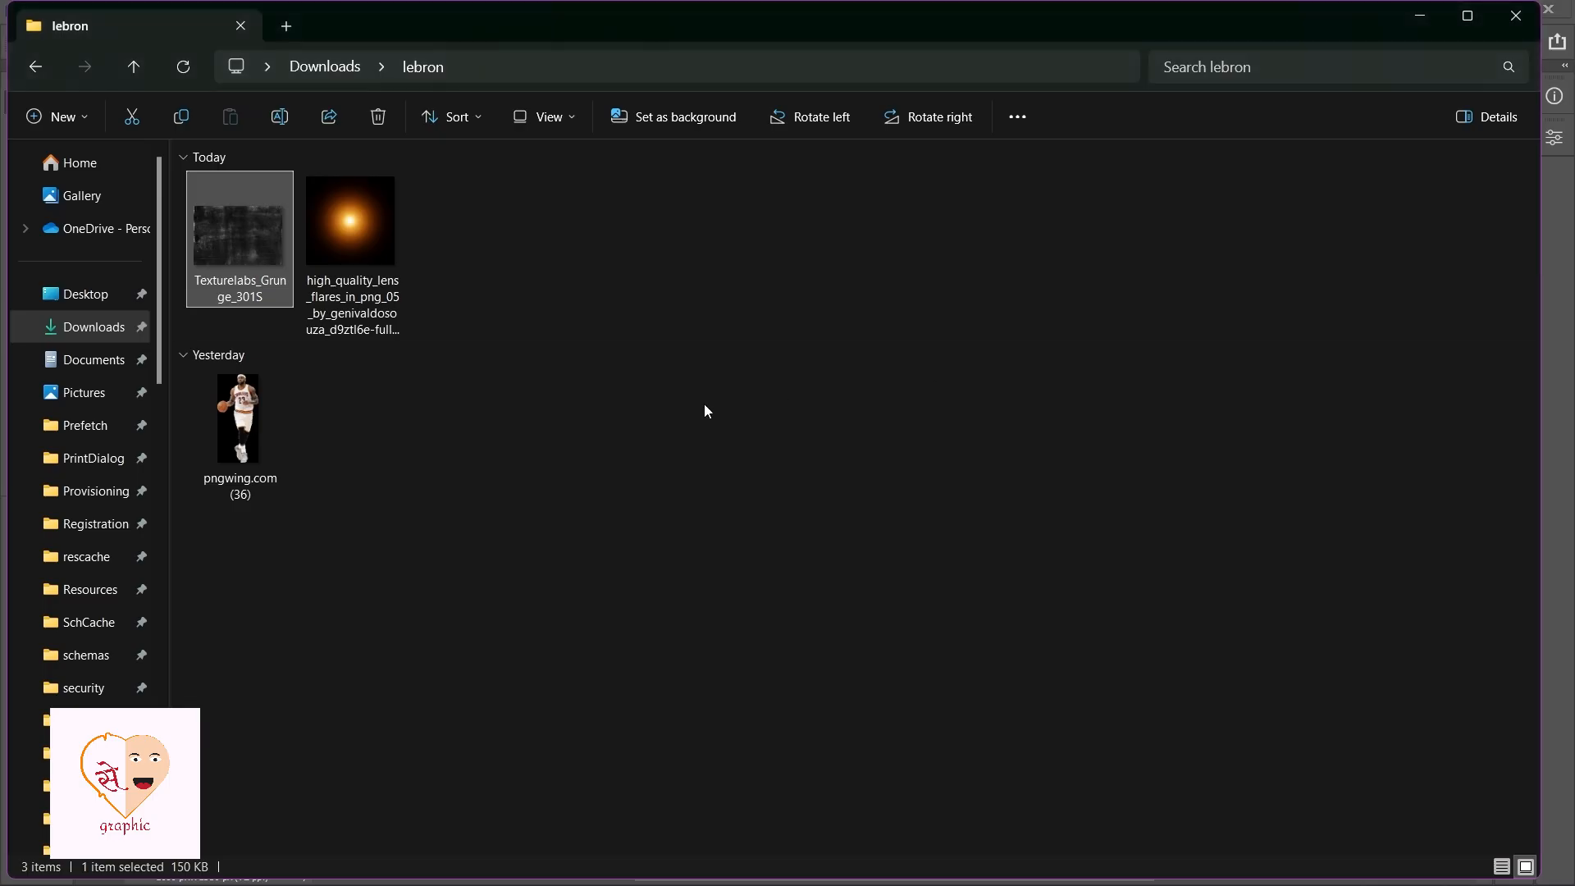
drag(345, 212, 791, 471)
click(1321, 150)
click(1305, 355)
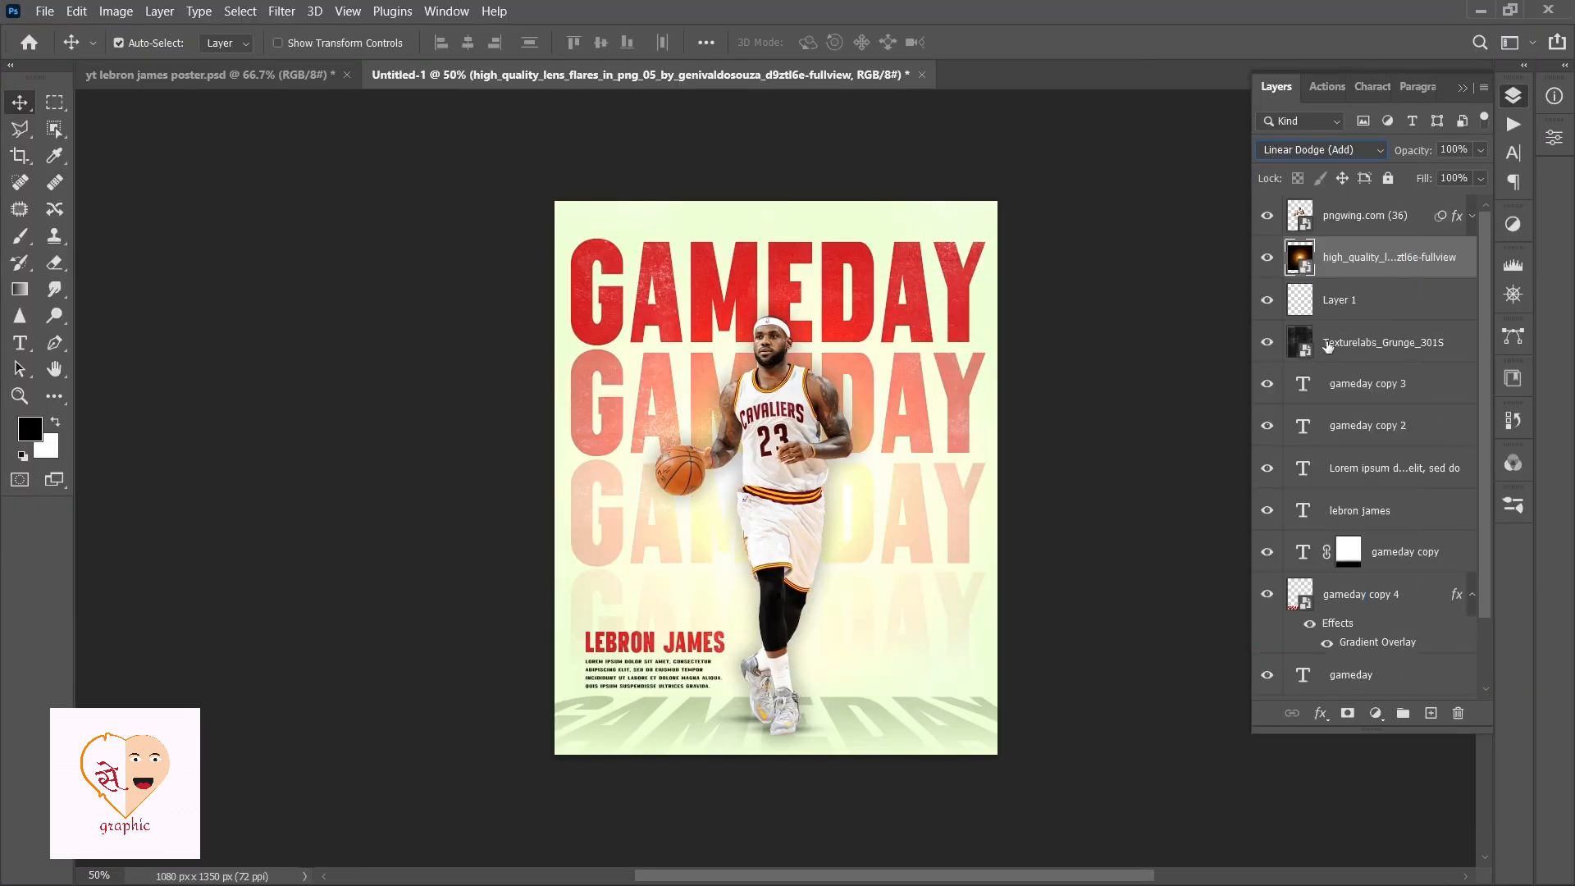
click(1436, 149)
text(74)
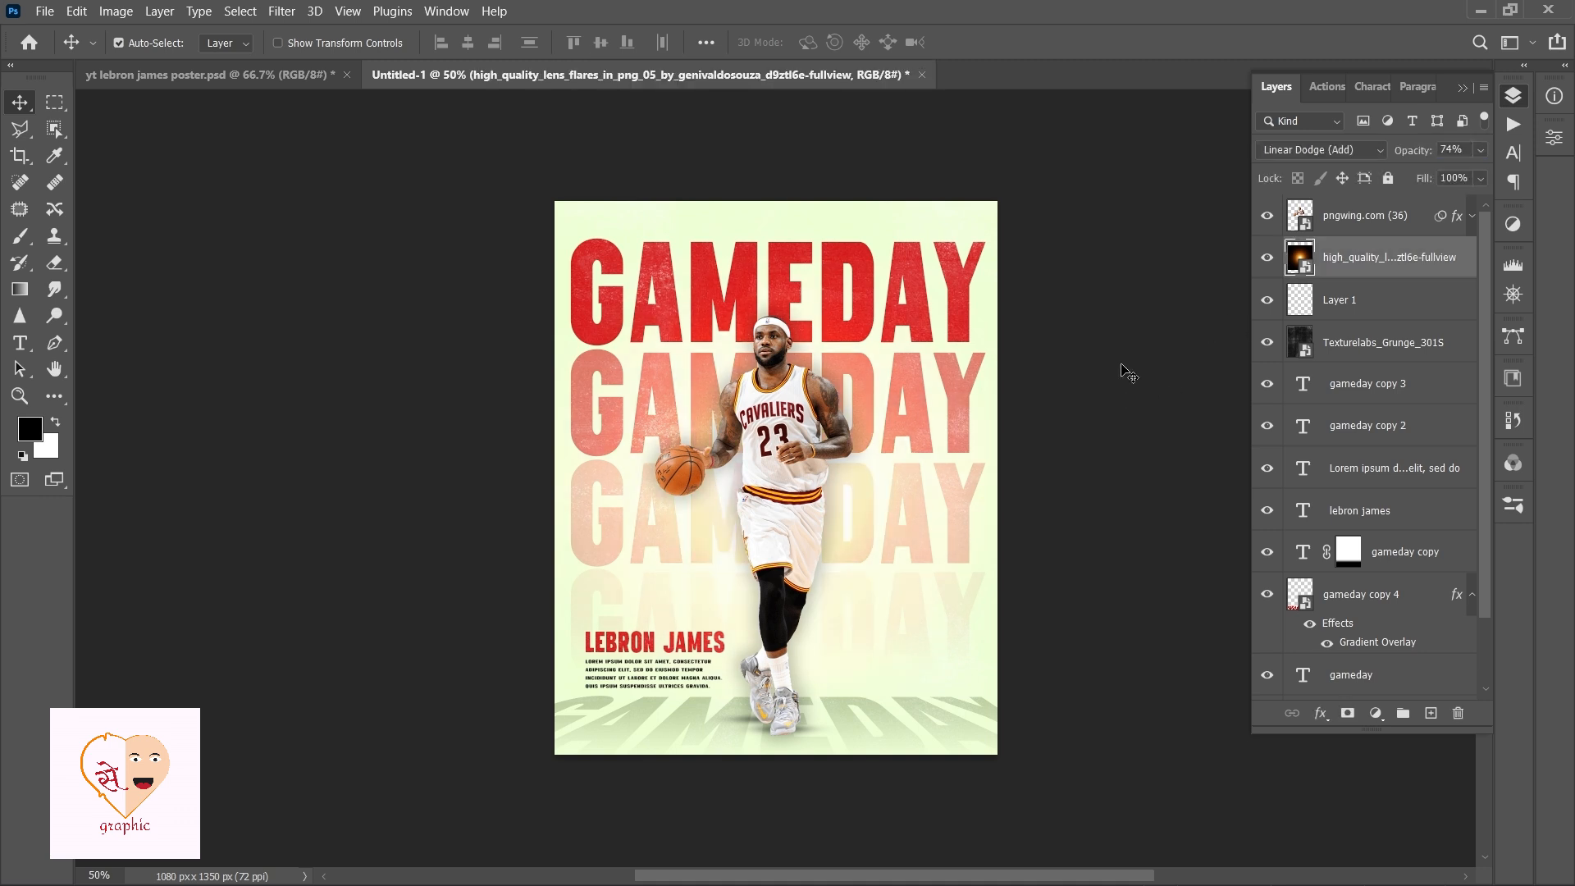
Move the lens flare upward, stretch its bottom edge down and commit the transform.
key(shift+Up)
key(shift+Up)
key(shift+Up)
key(shift+Up)
key(shift+Up)
key(shift+Up)
key(shift+Up)
key(shift+Up)
key(shift+Up)
key(shift+Up)
key(shift+Up)
key(shift+Up)
key(shift+Up)
key(shift+Up)
key(shift+Up)
key(shift+Up)
key(shift+Up)
key(shift+Up)
key(shift+Up)
key(shift+Up)
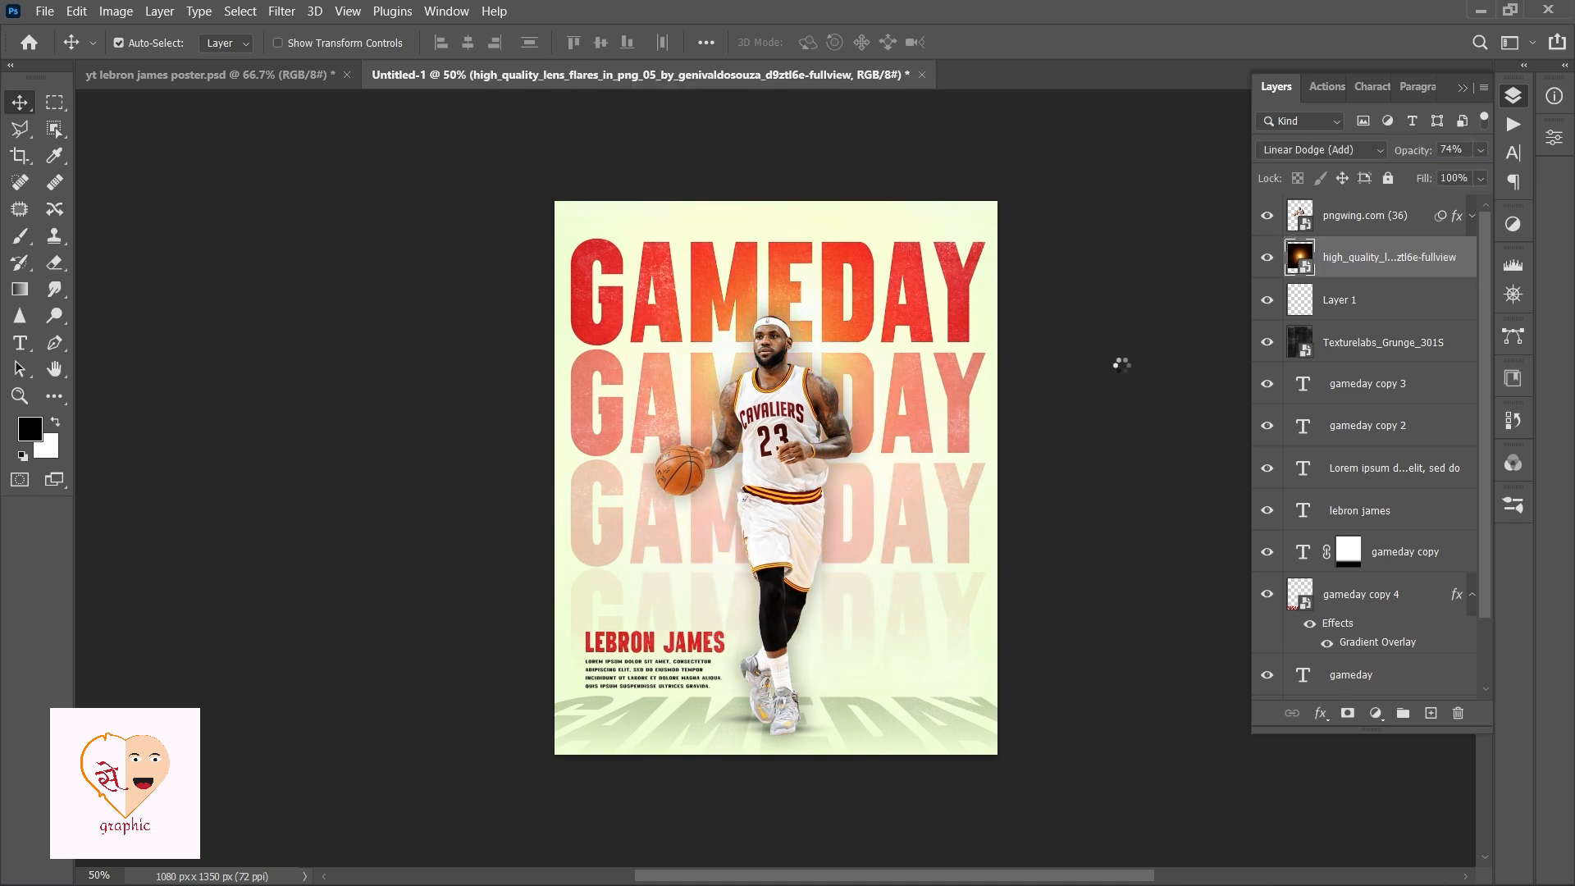
key(ctrl+t)
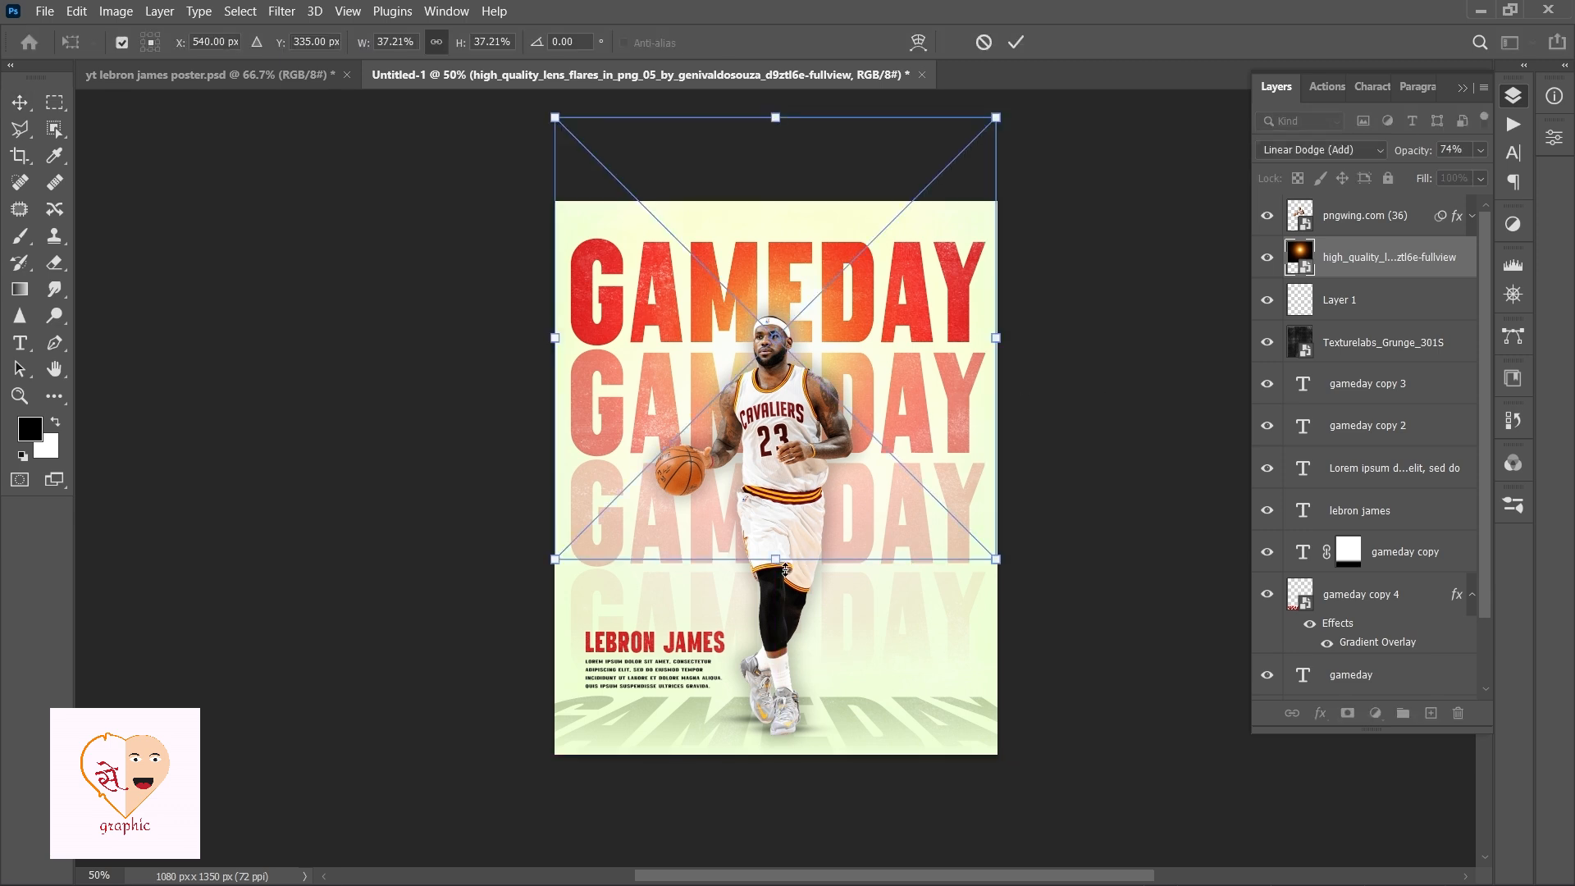
drag(786, 569, 779, 630)
drag(860, 407, 859, 361)
key(Return)
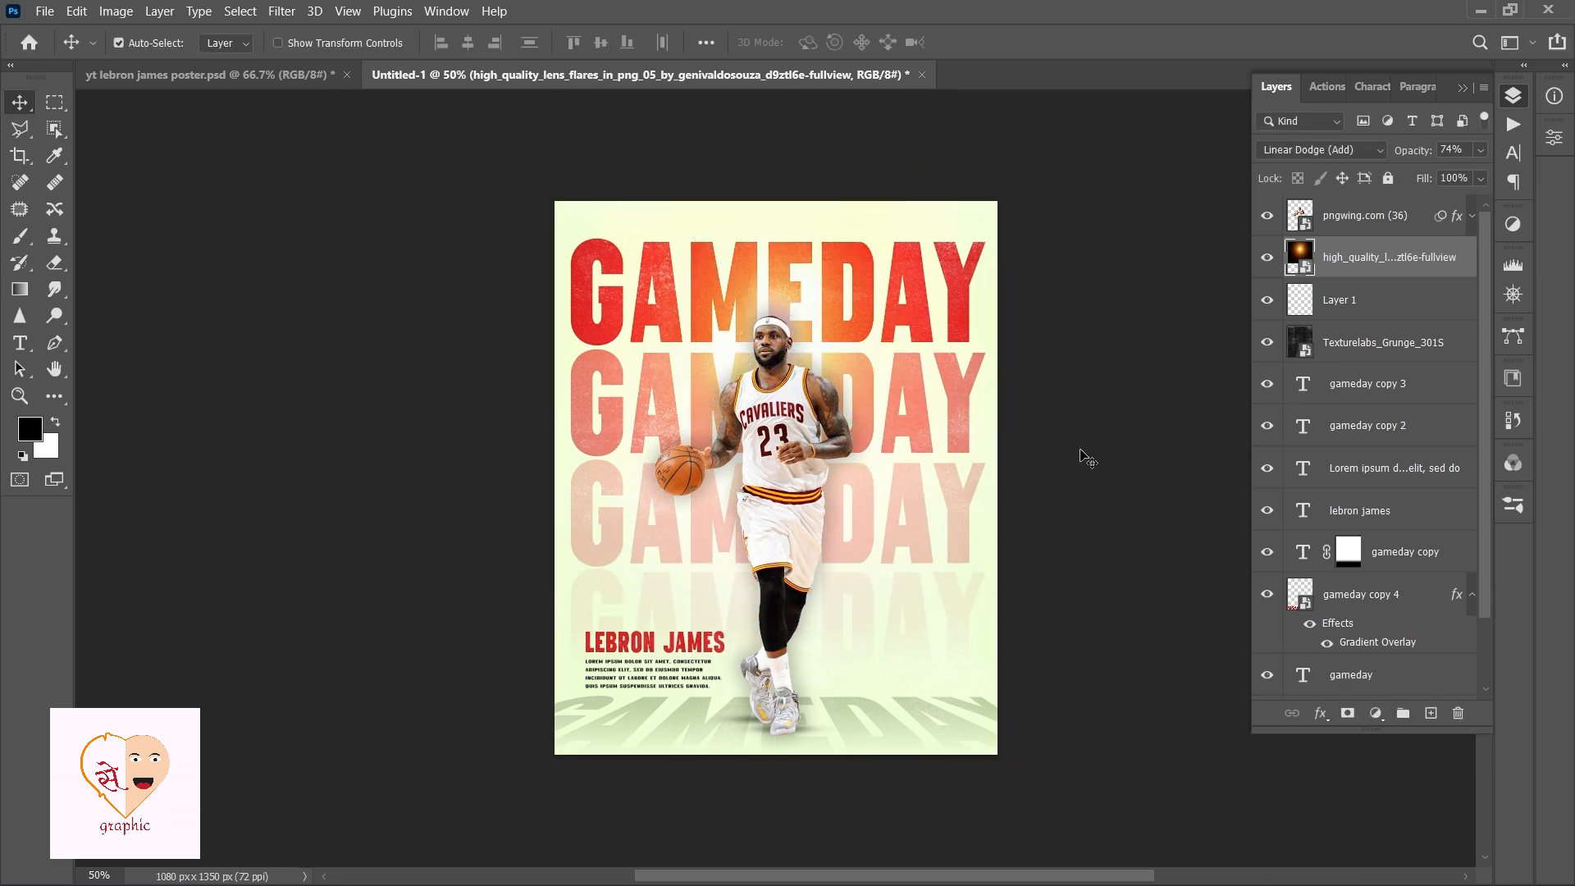